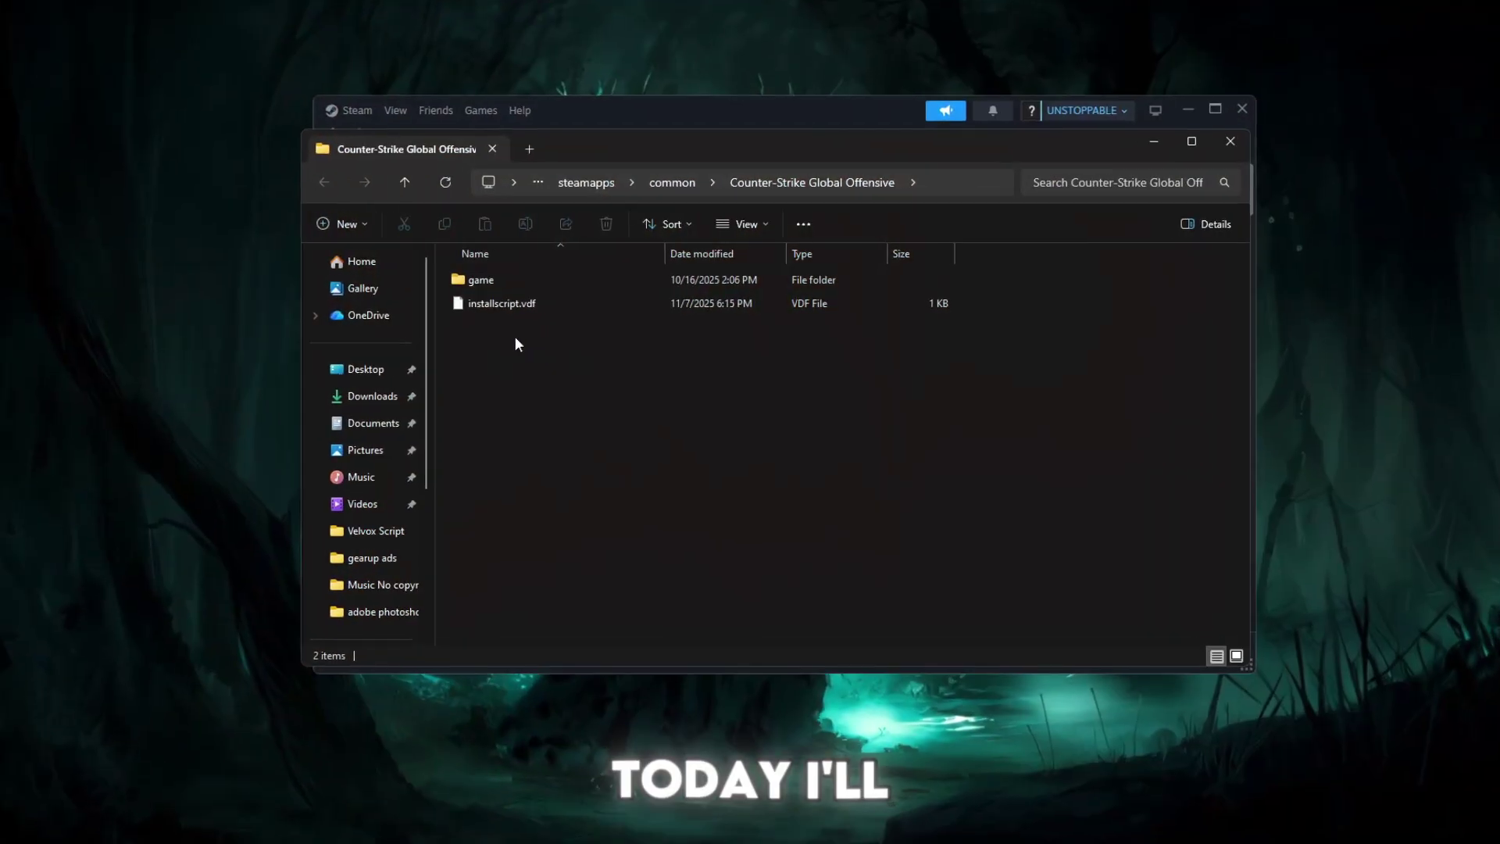
Step: Open the game folder and start the Counter-Strike 2 boost from the driver profiles list
click(458, 284)
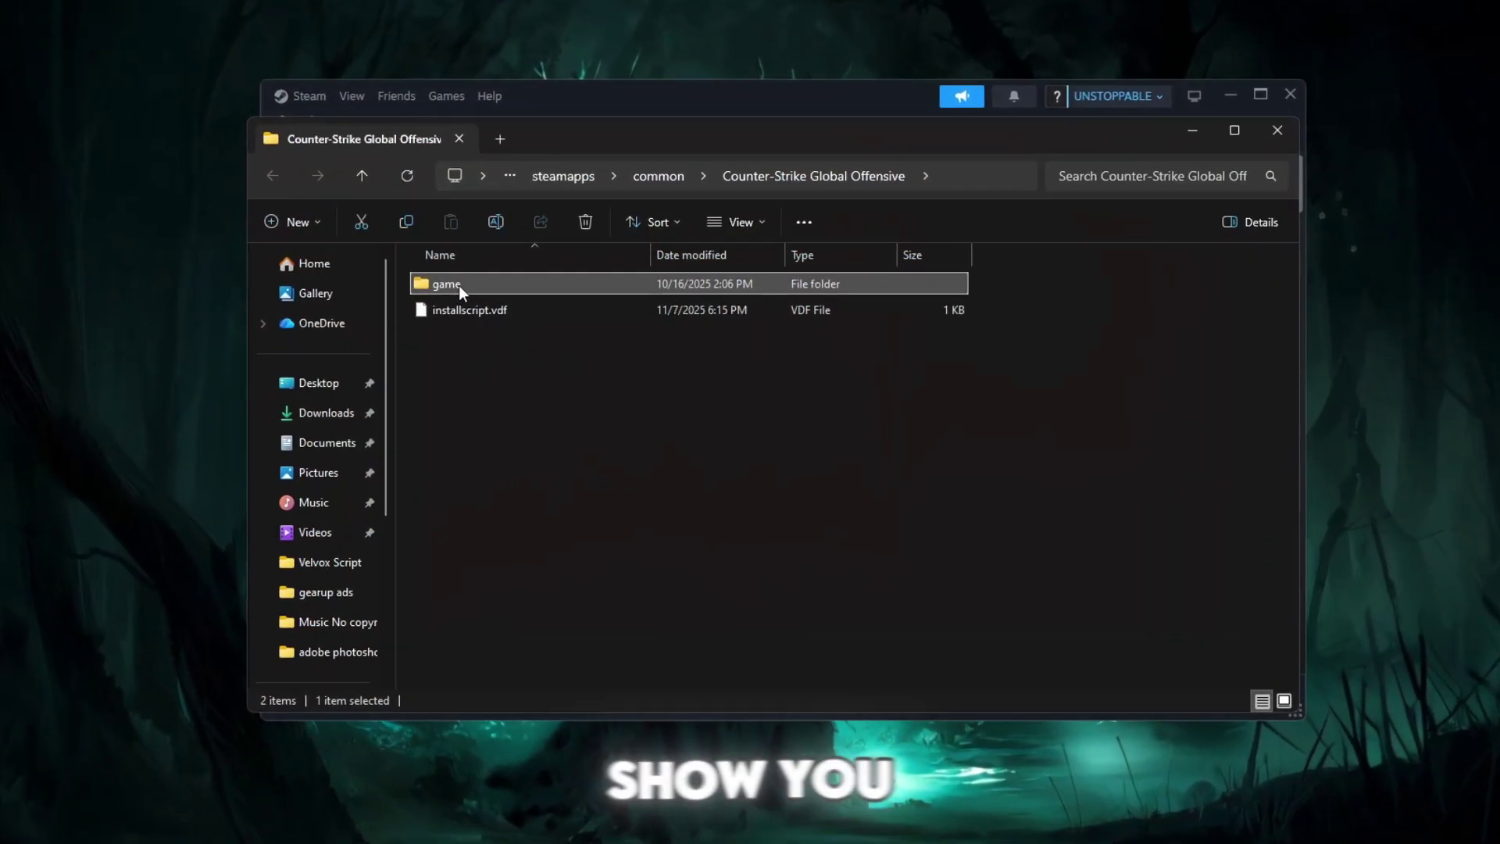
double_click(458, 284)
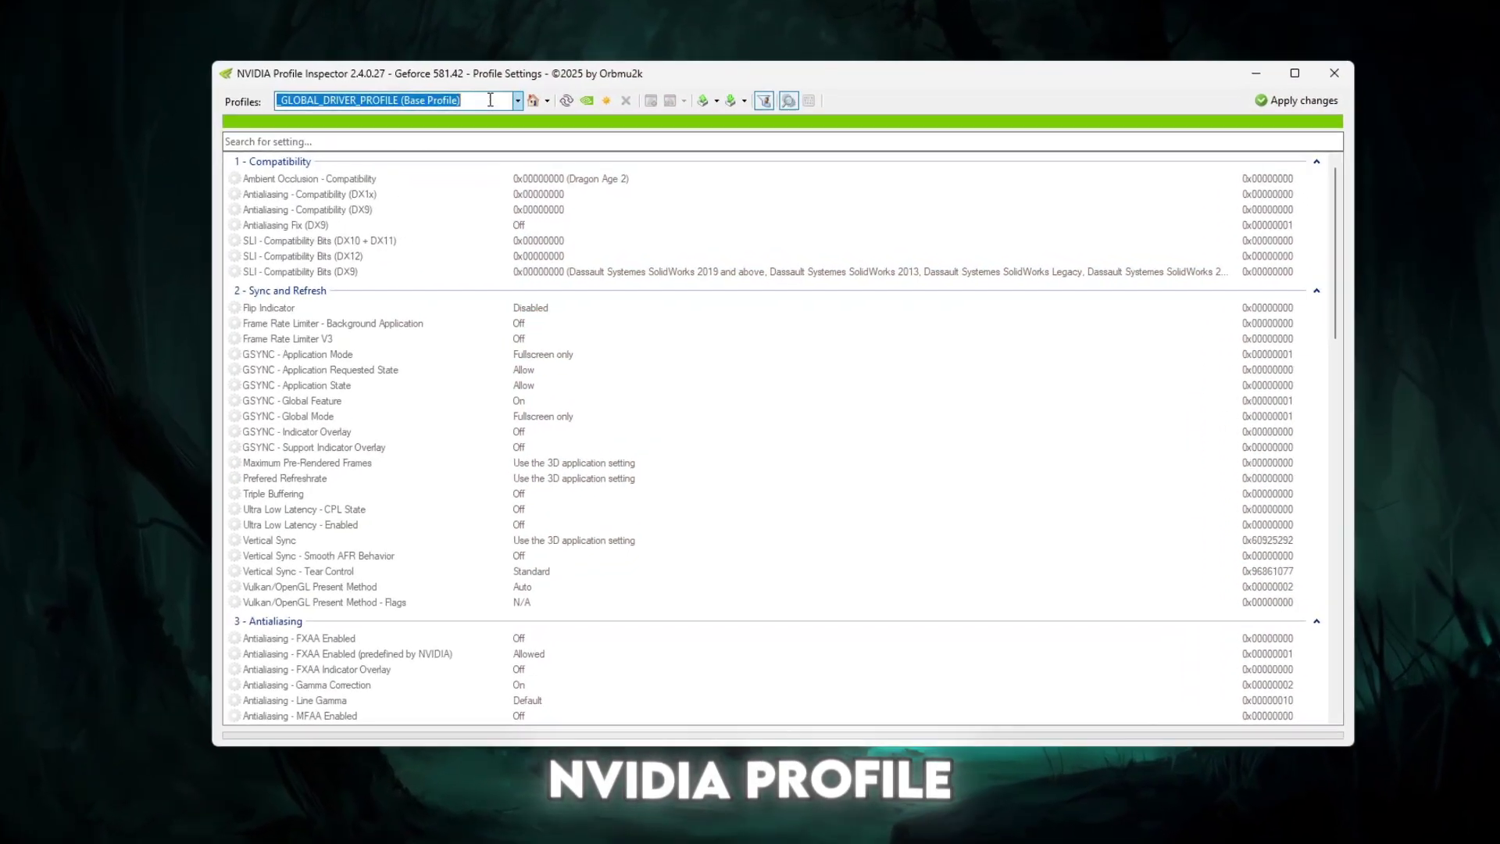
click(490, 100)
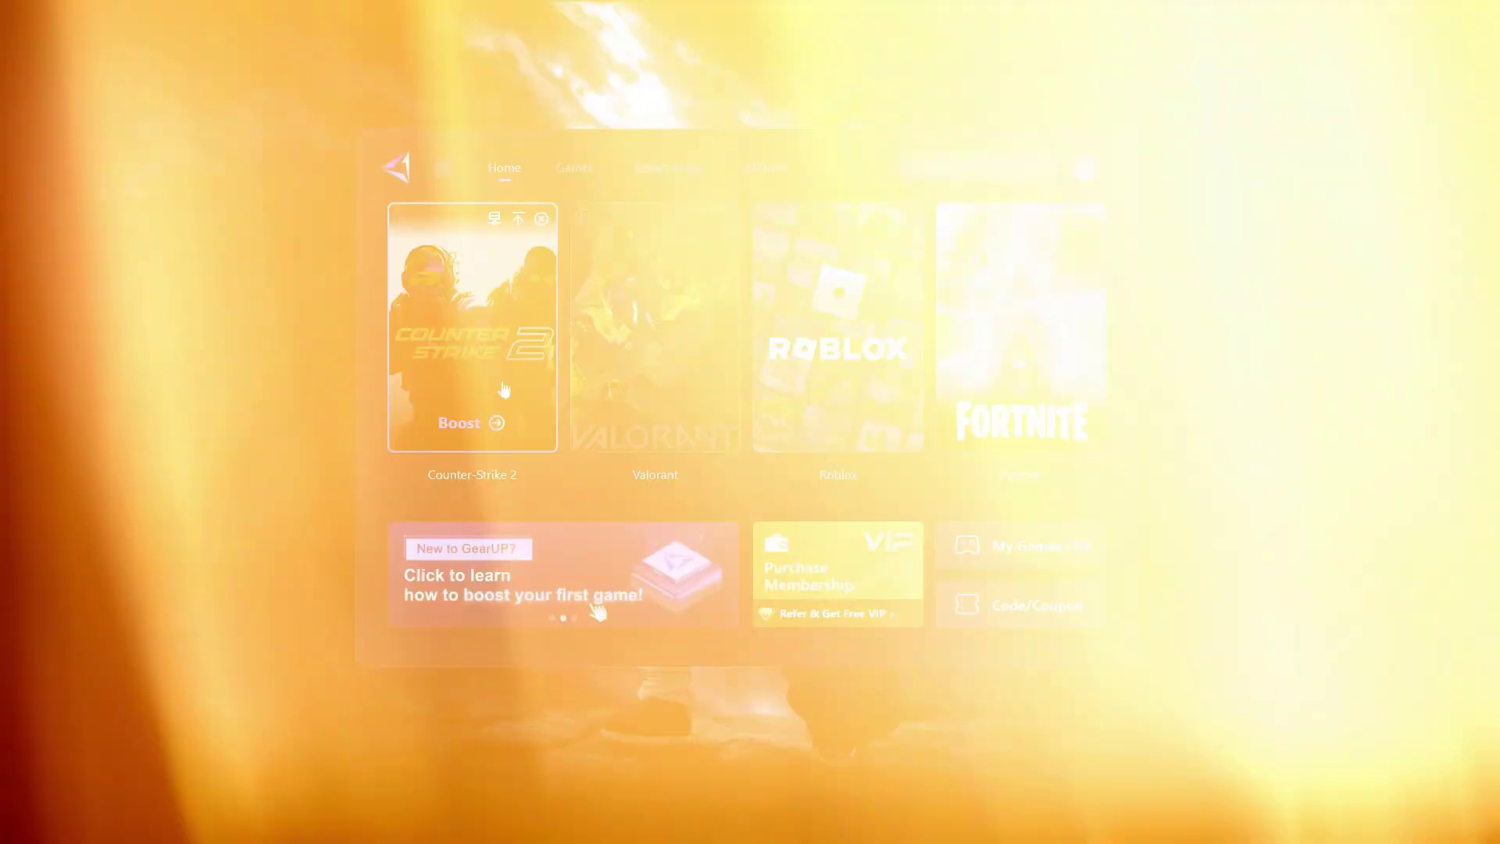
click(469, 422)
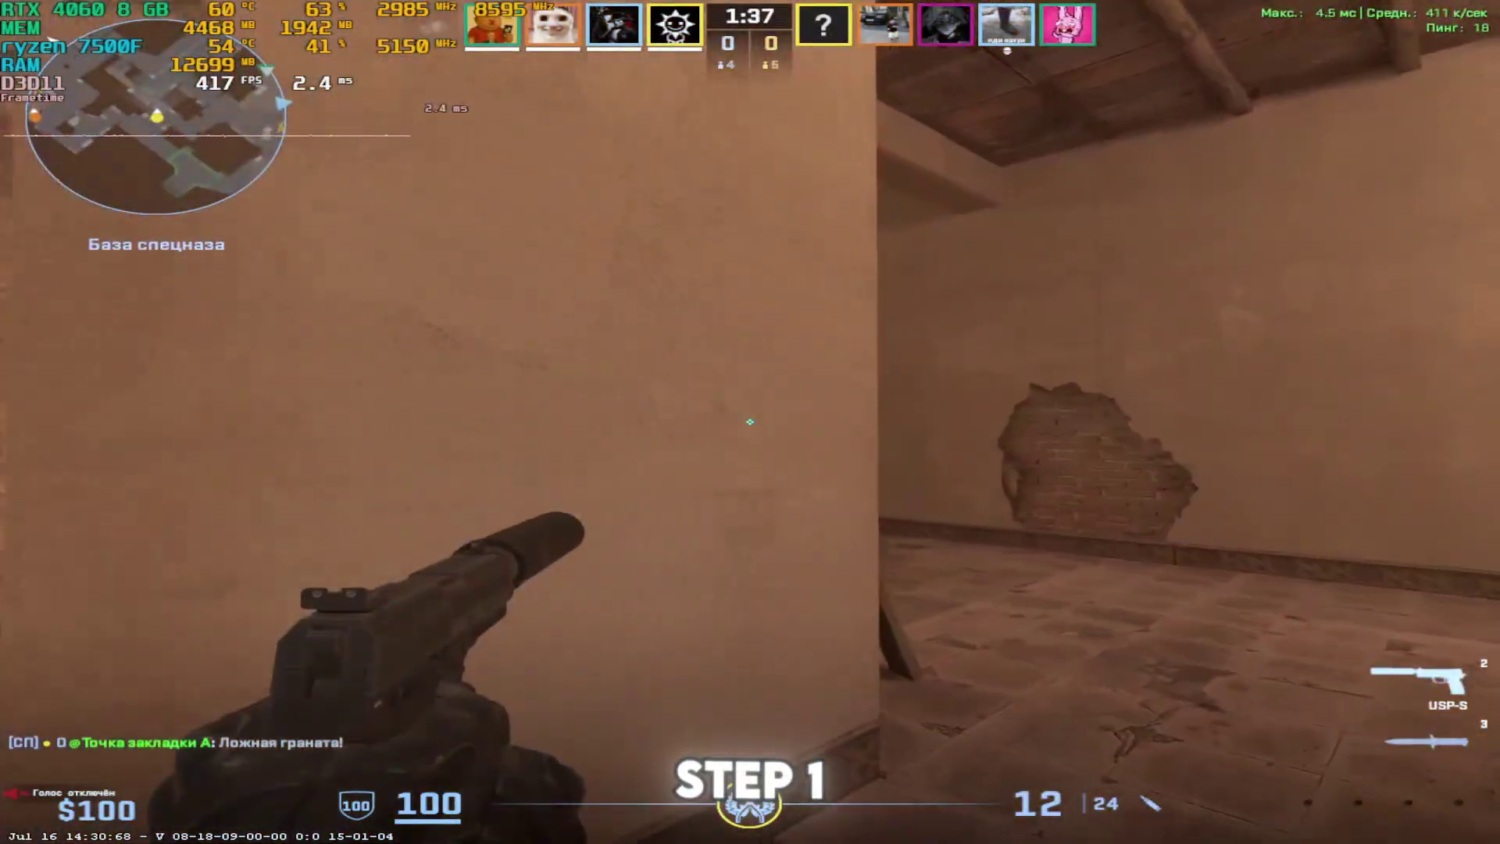
Step: Advance into the room, shoot the enemy in the doorway with the USP-S, and walk down the corridor
key(w)
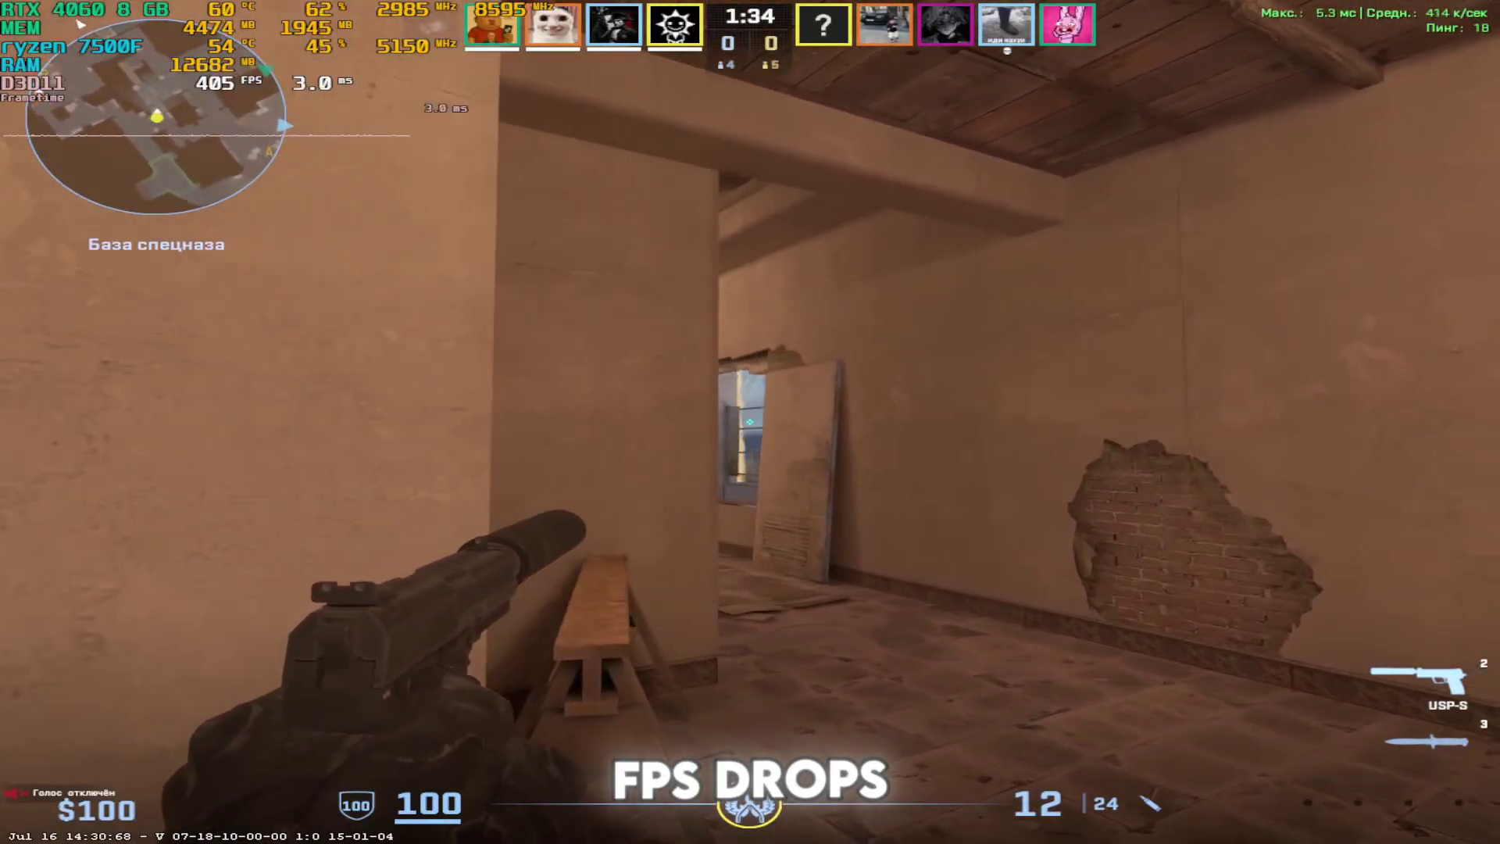
click(750, 422)
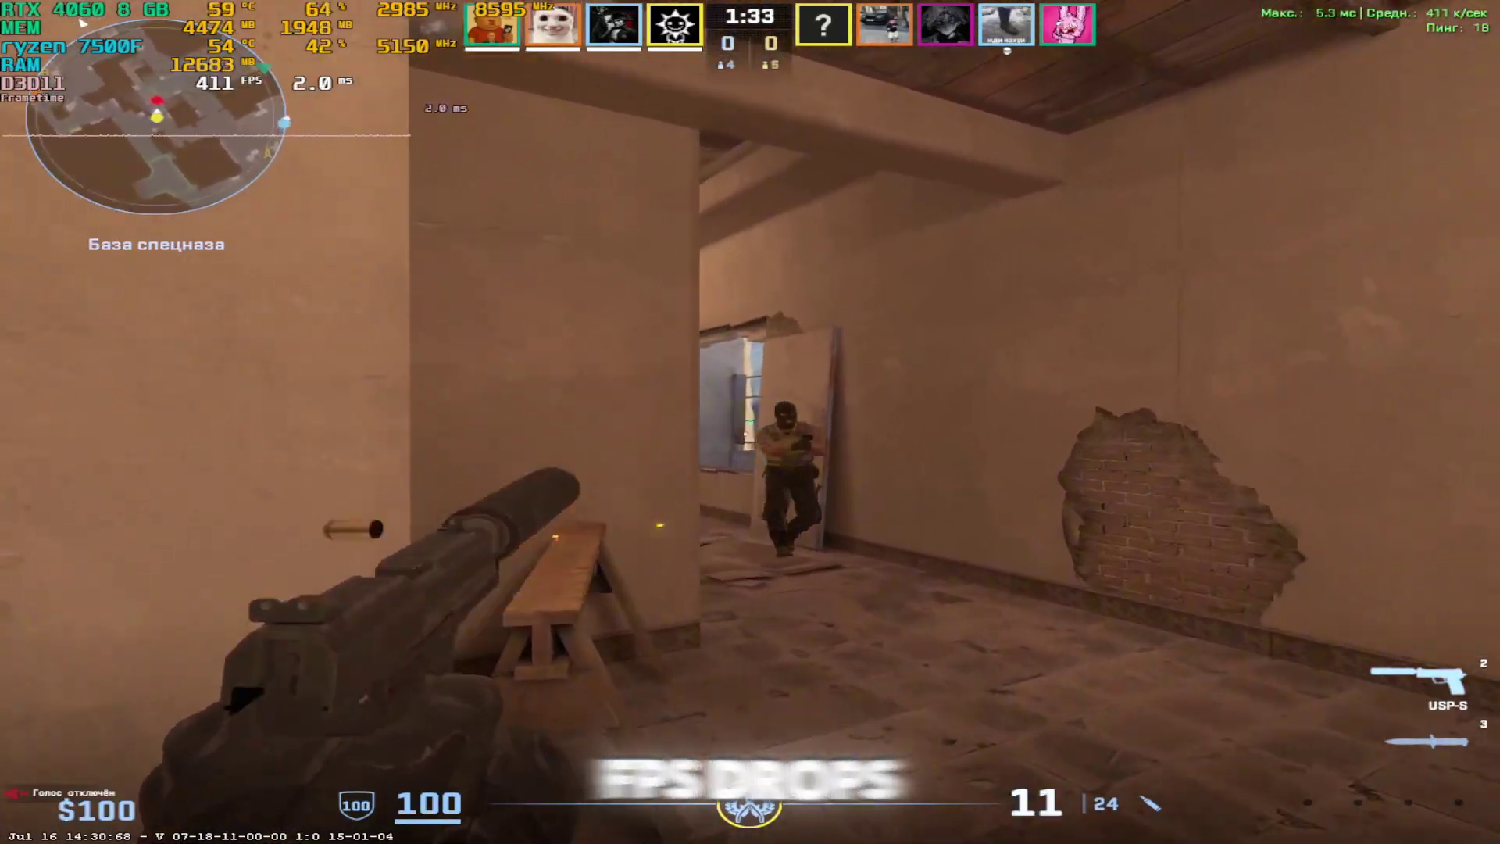
click(750, 422)
click(750, 422)
key(w)
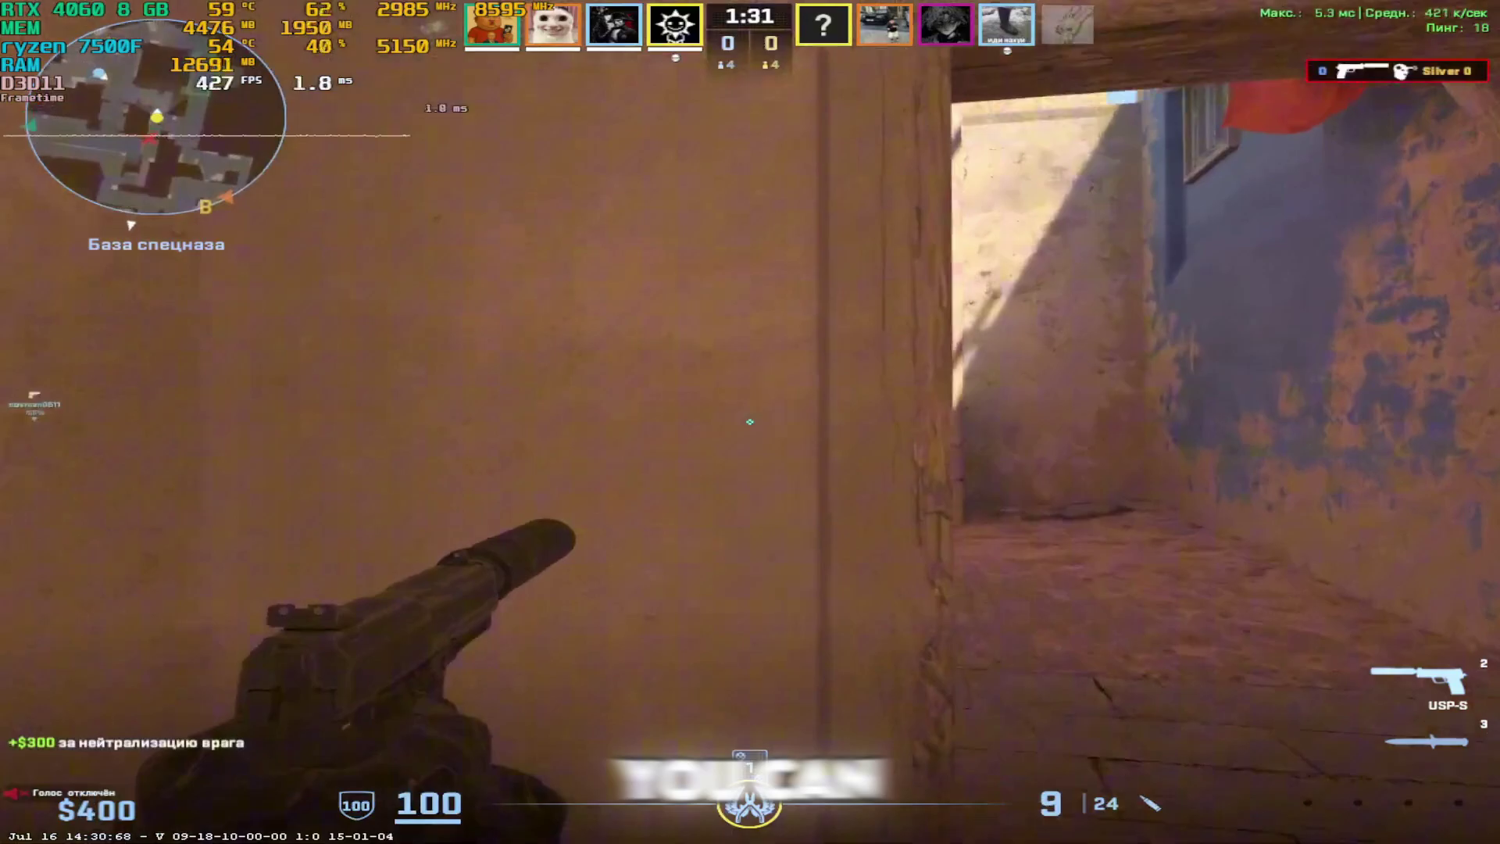
key(w)
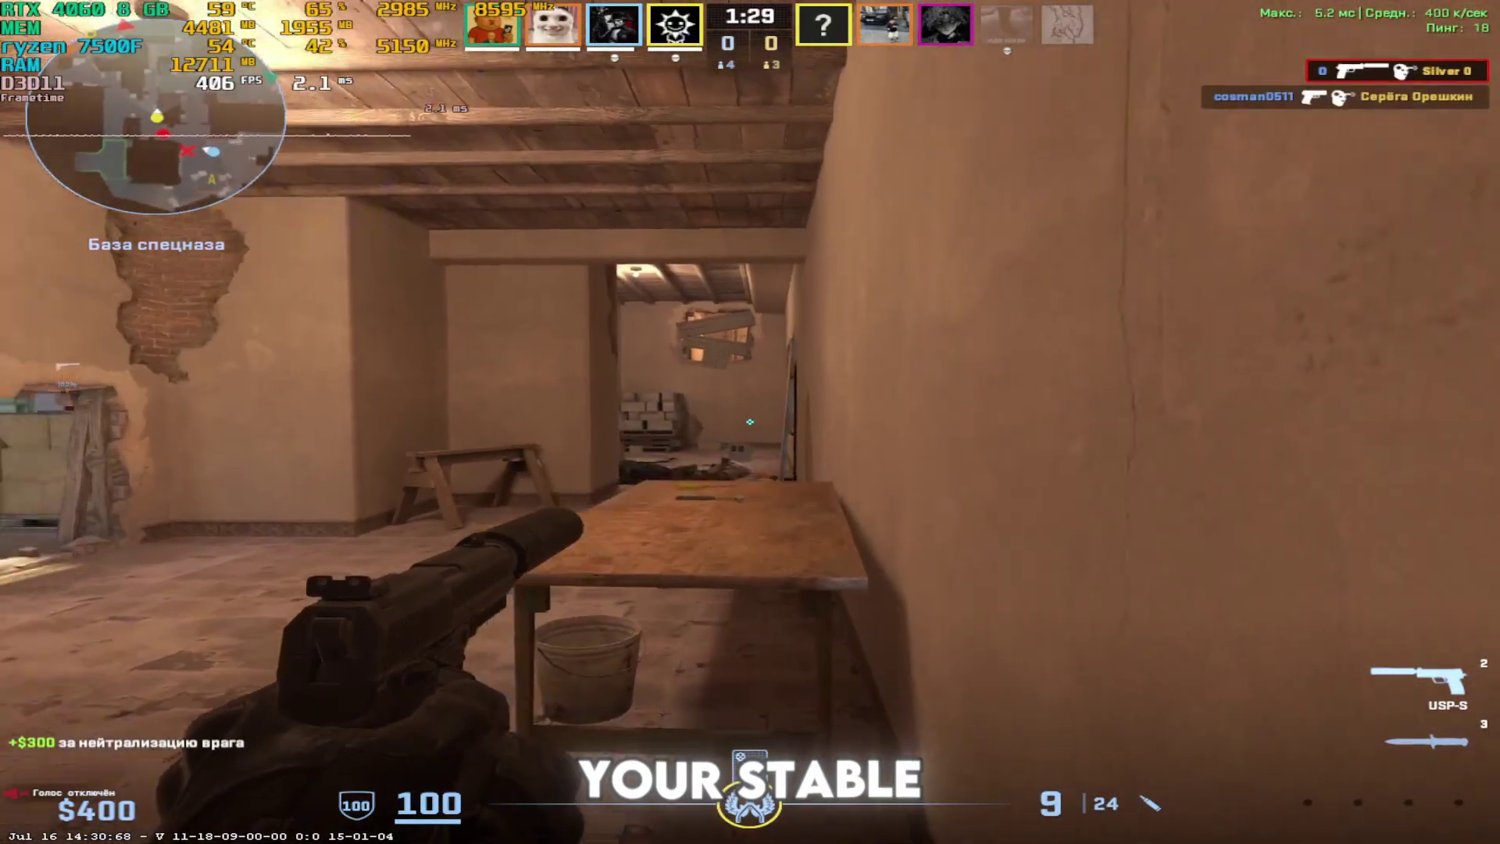
key(w)
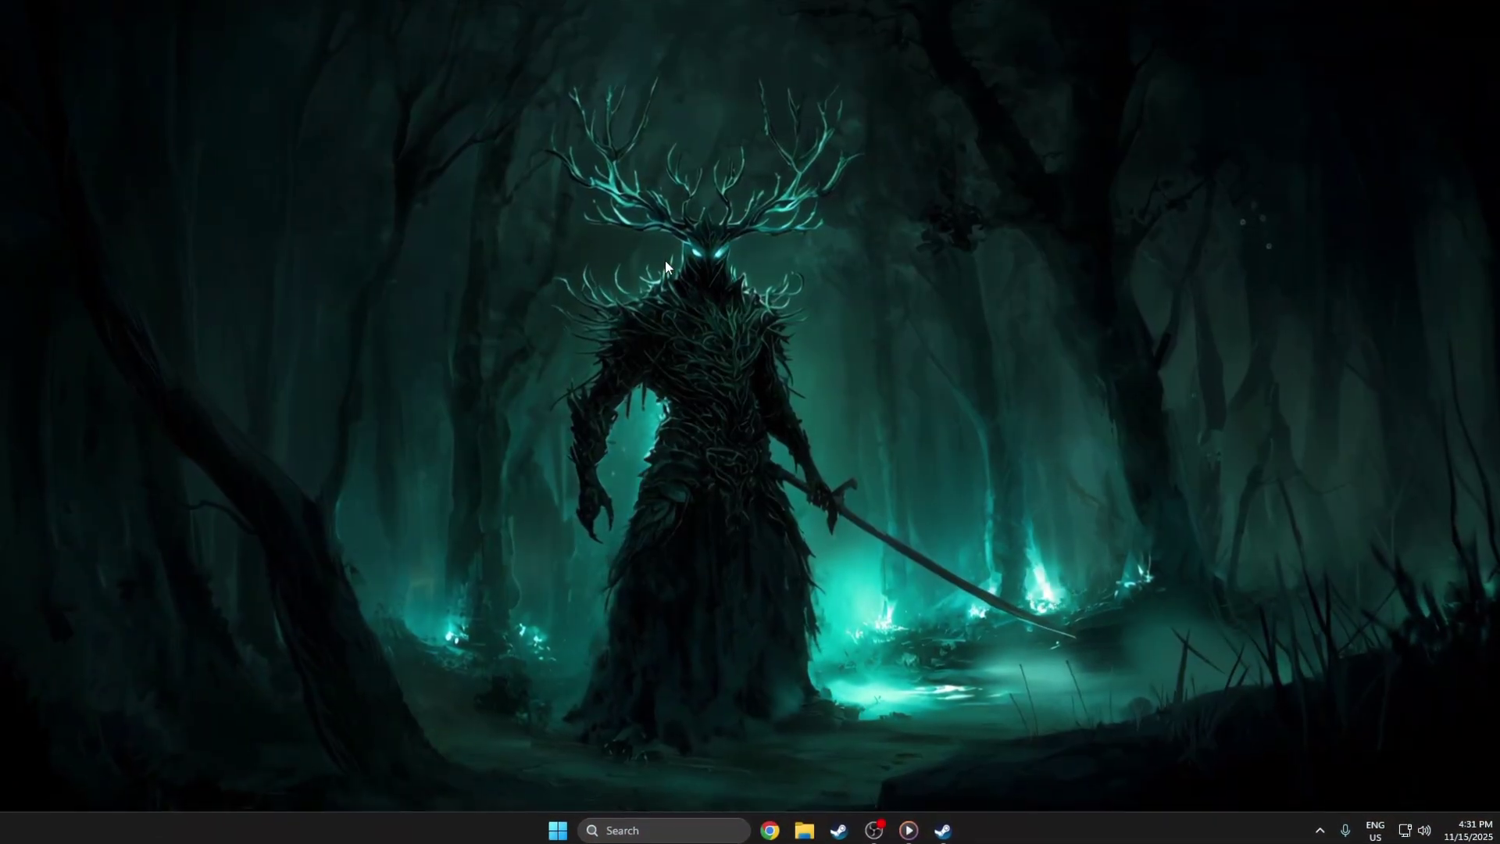
Step: Create a restore point named 'before cs2' for Local Disk (C:) from System Protection
key(super)
text(create a restore point)
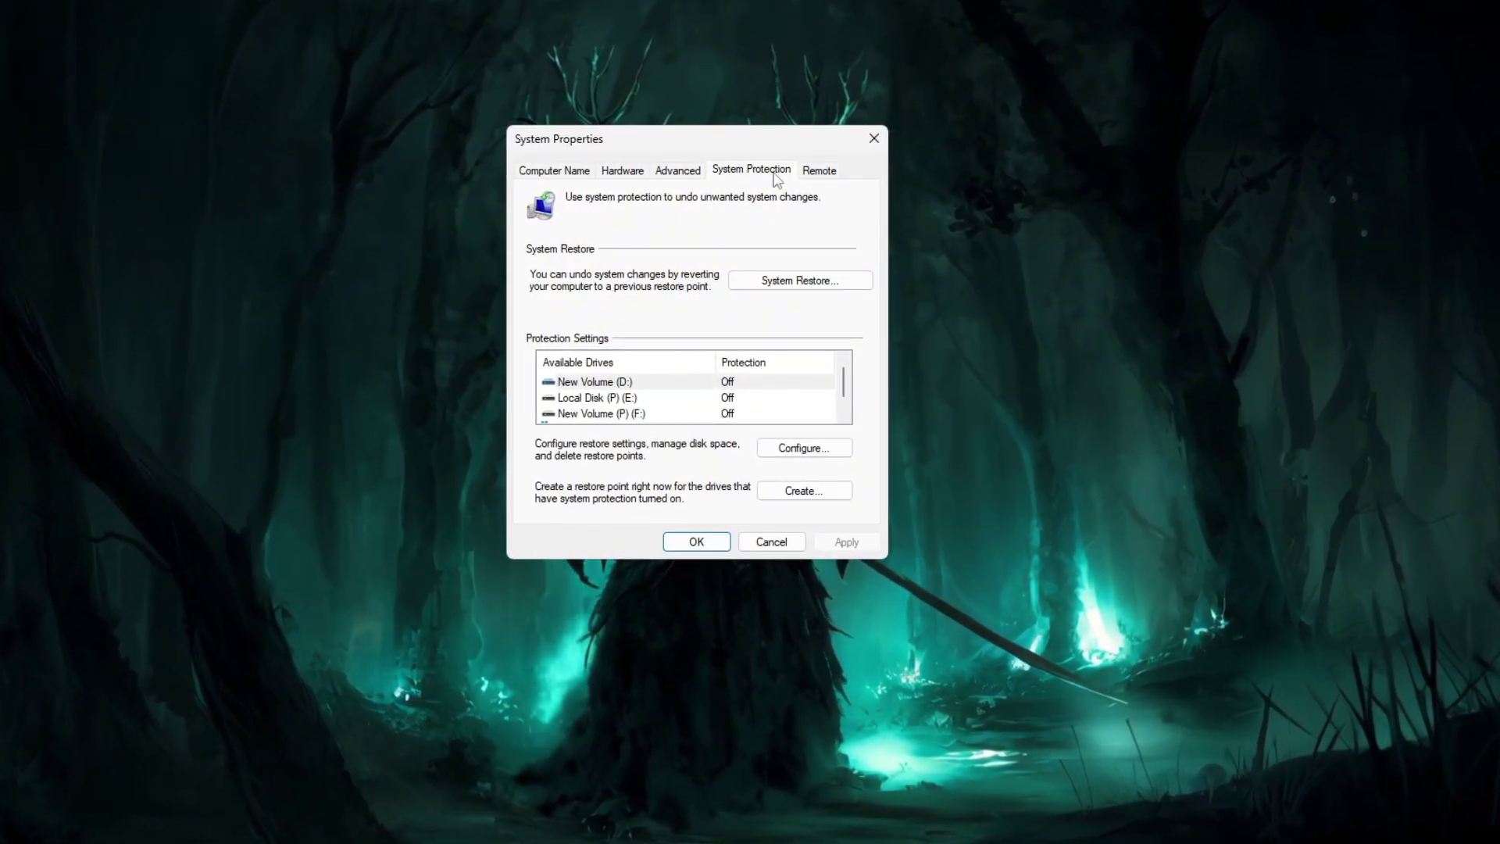
scroll(631, 414, down, 1)
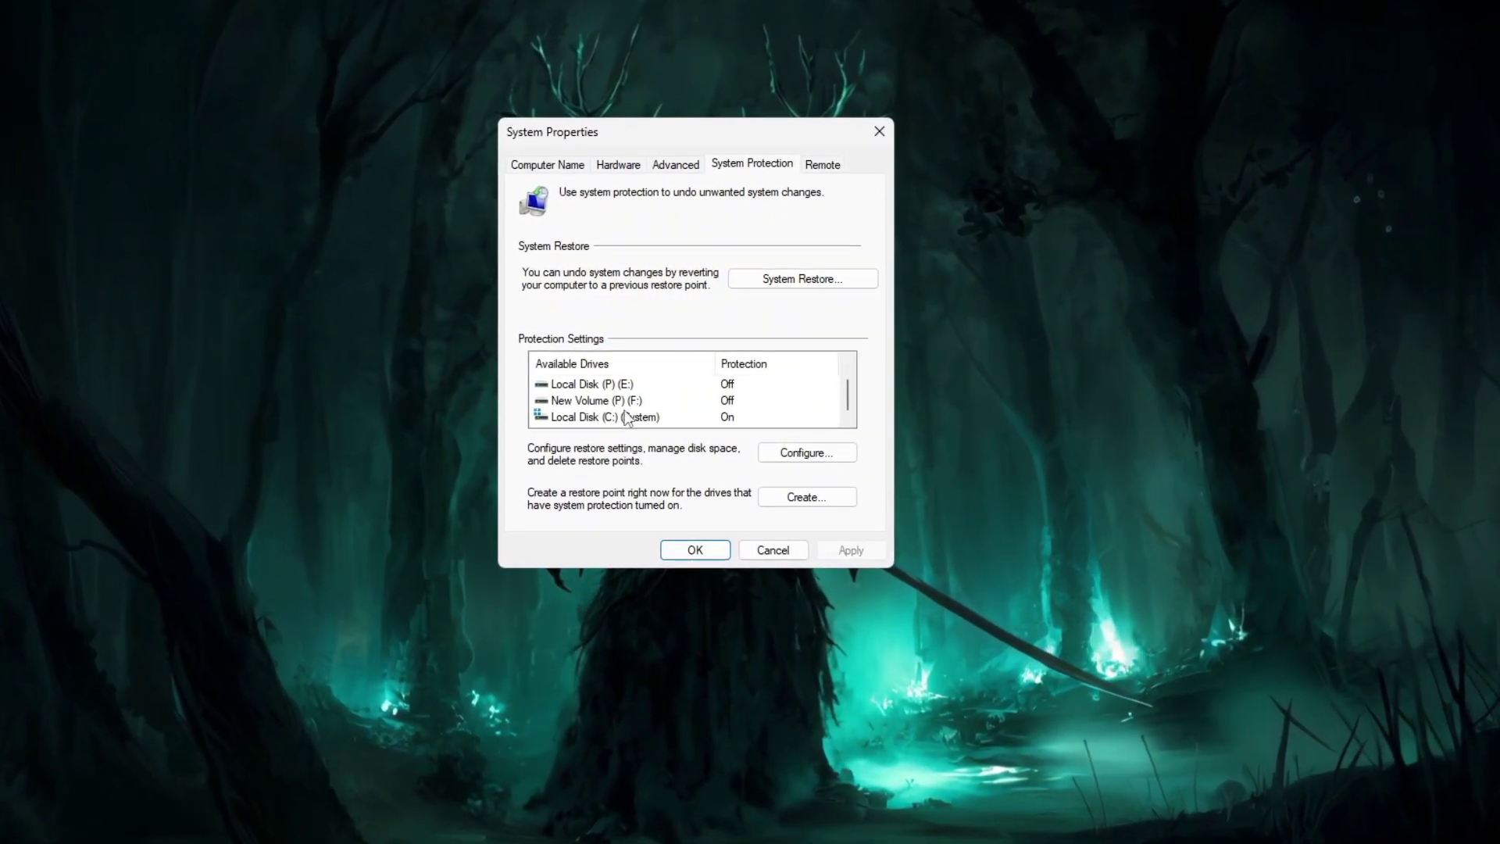
click(627, 416)
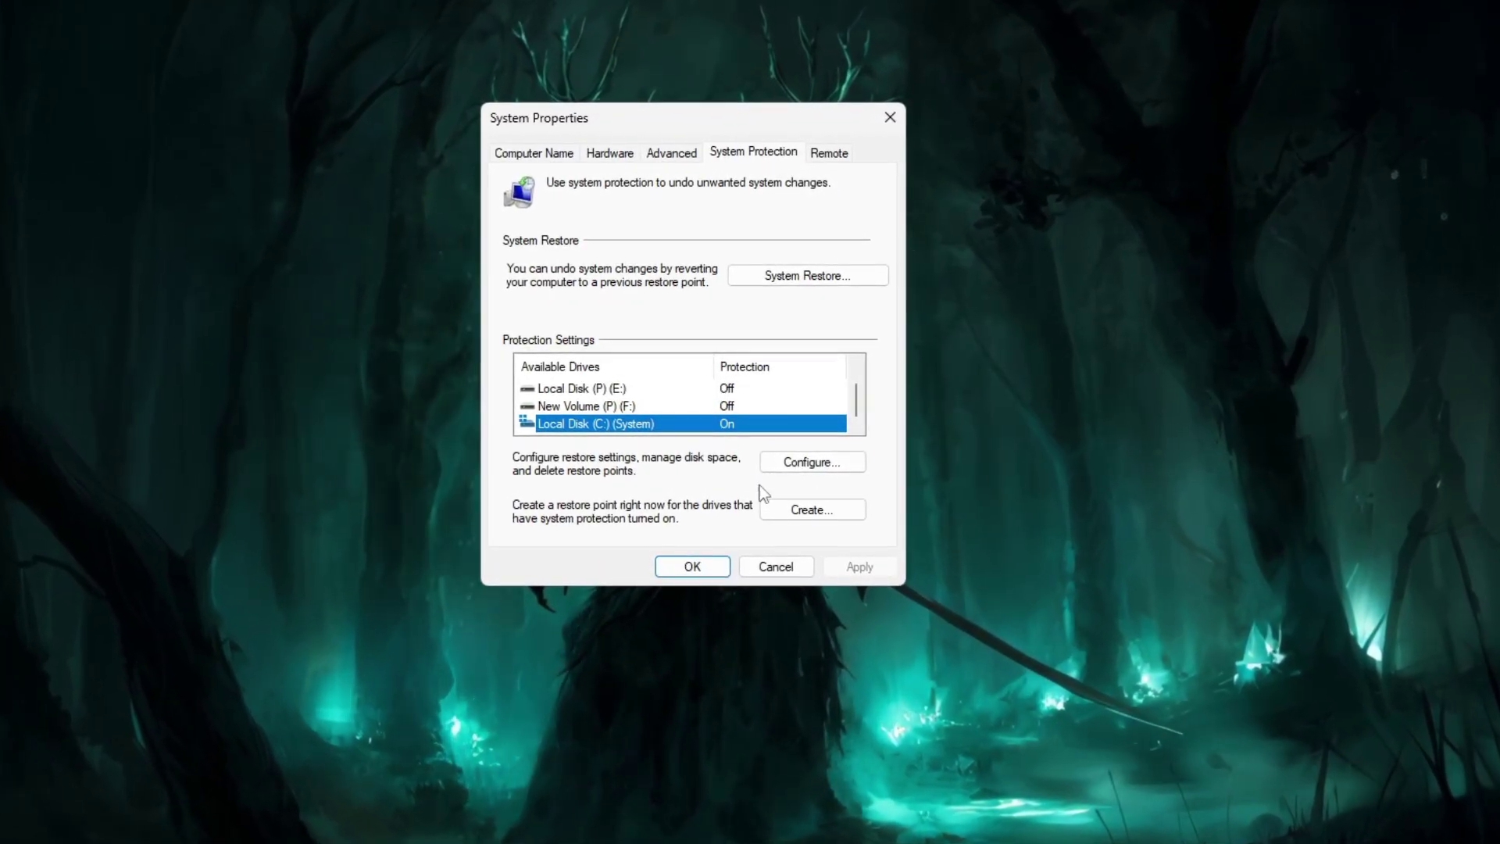
click(810, 518)
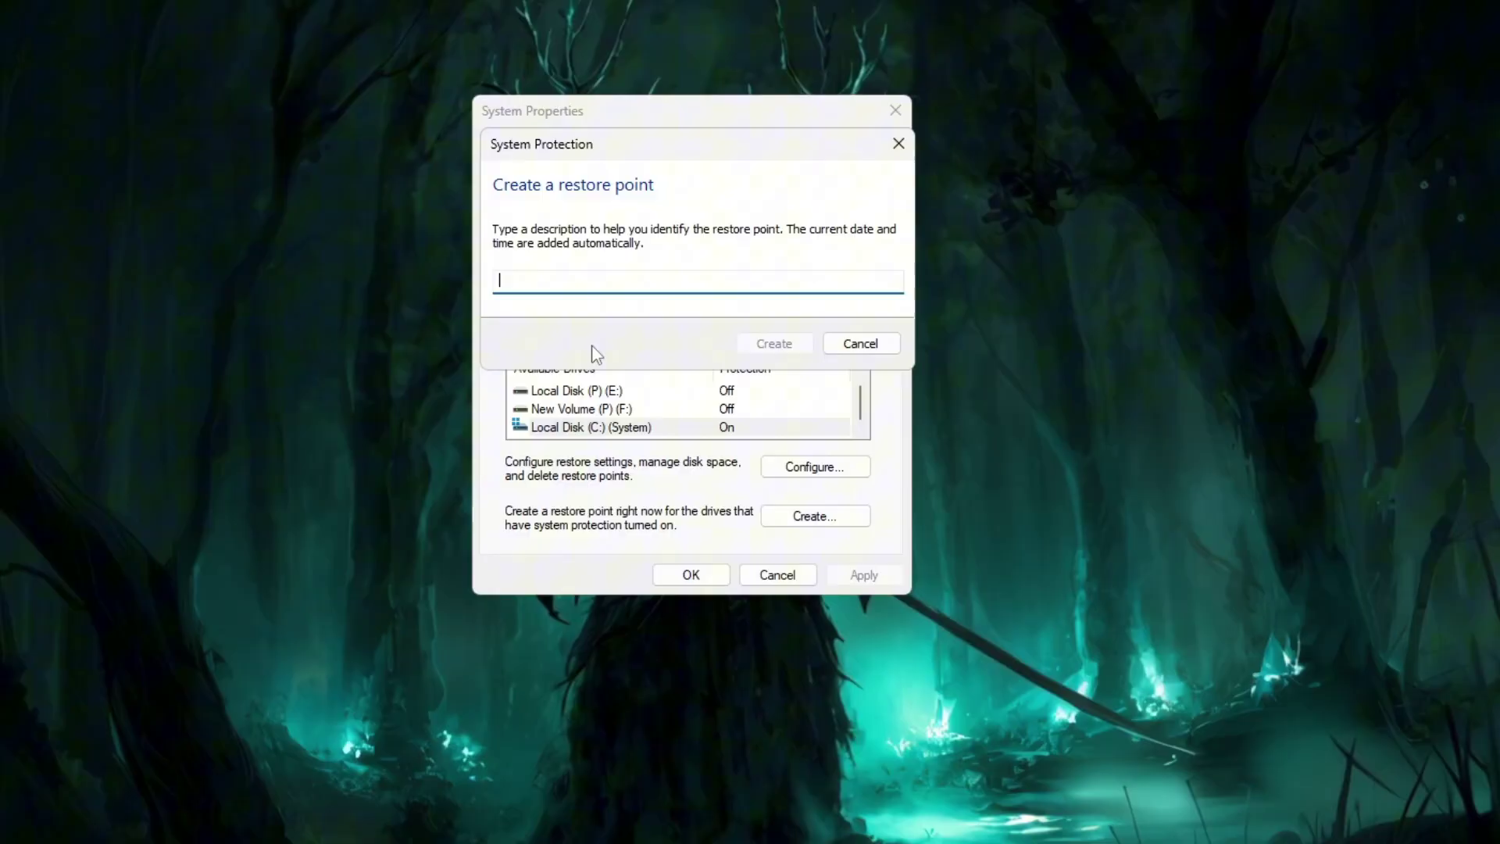
text(before)
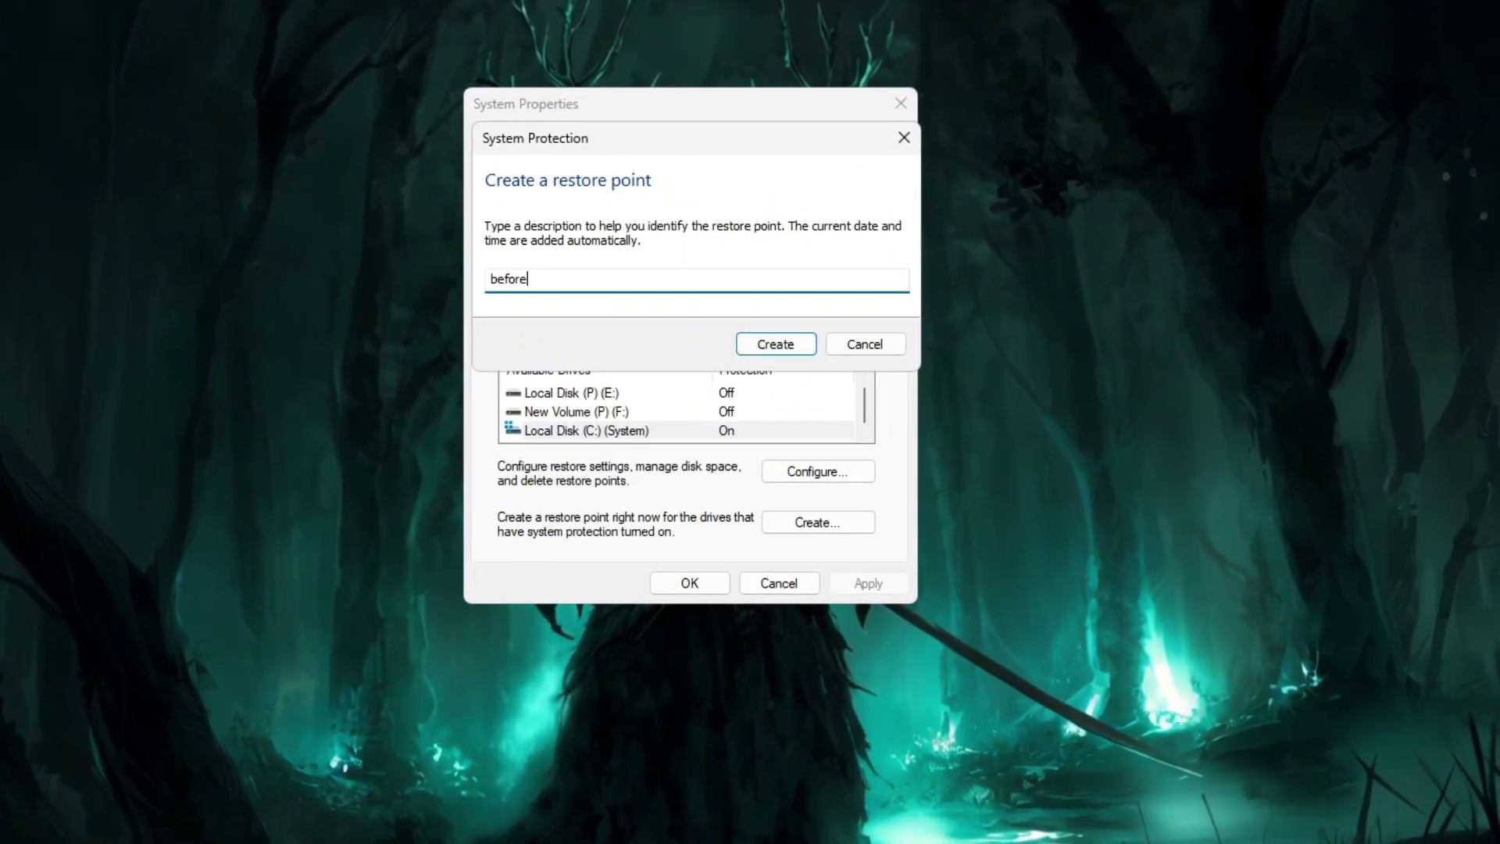
text( cs2)
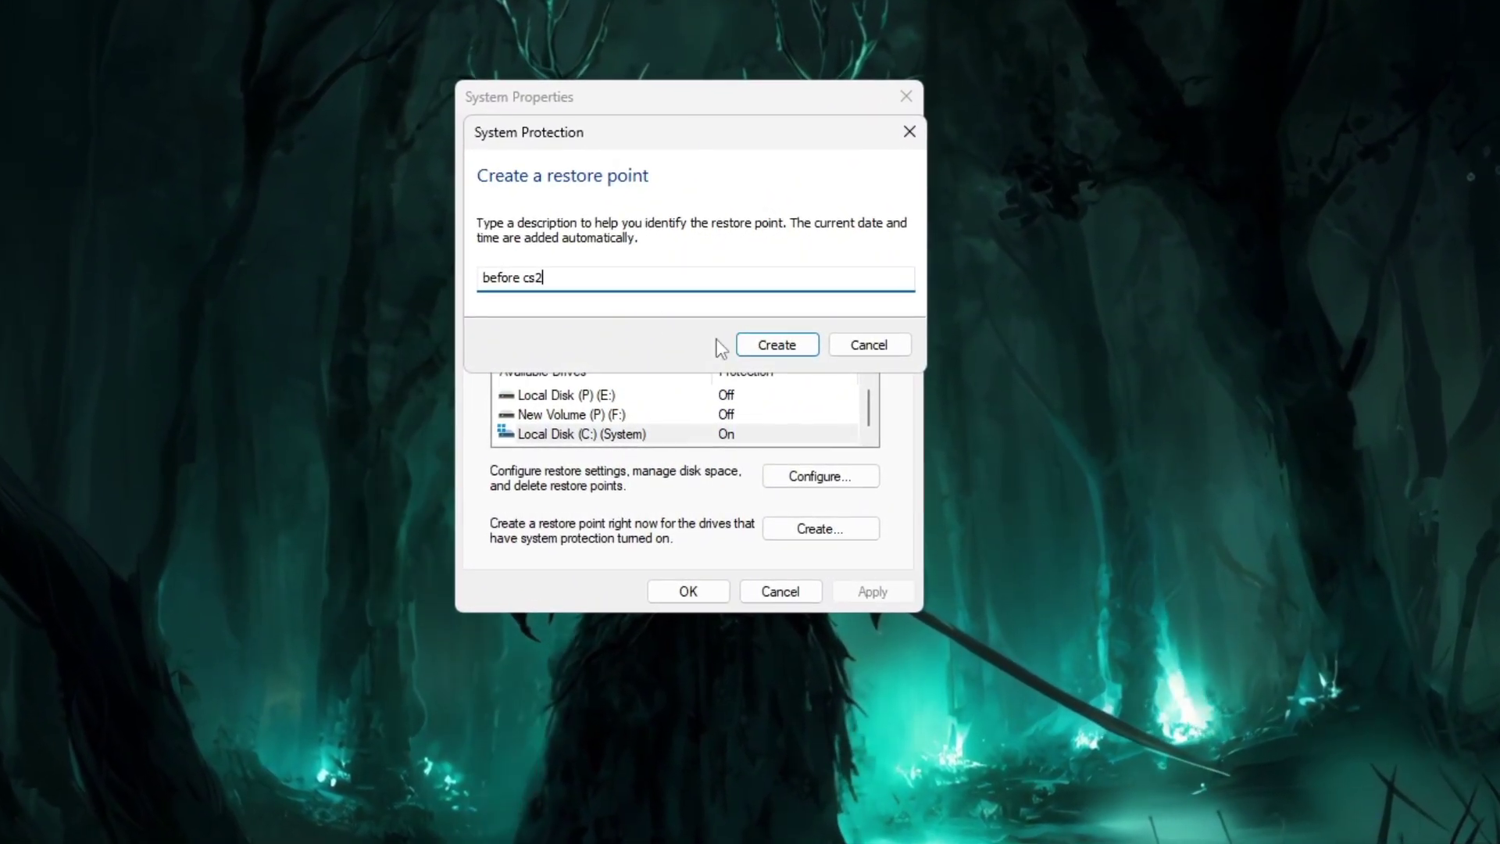
click(750, 349)
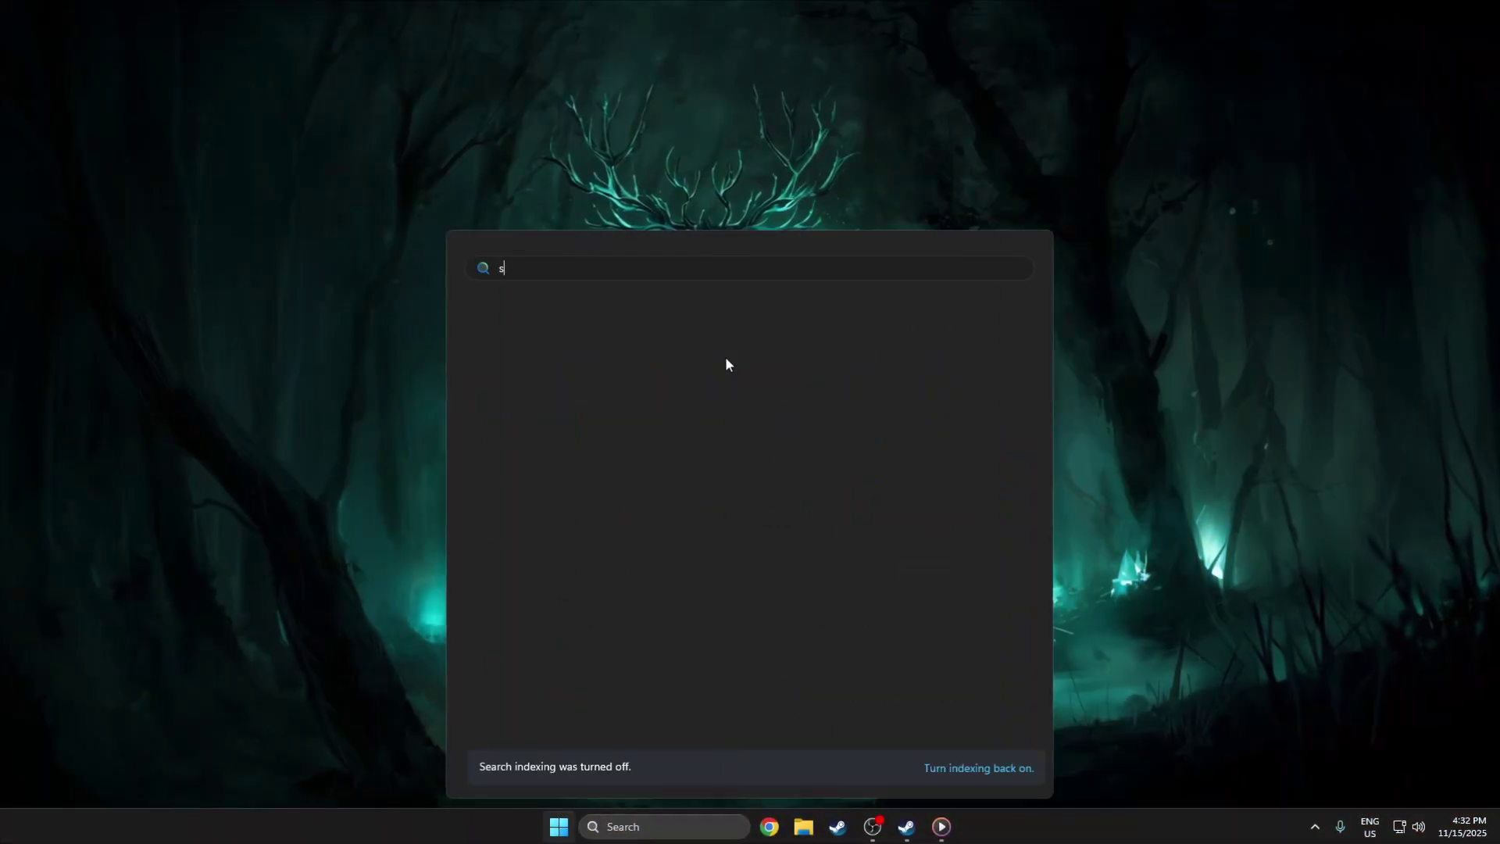
Step: Launch Steam and allow it through the UAC prompt
text(steam)
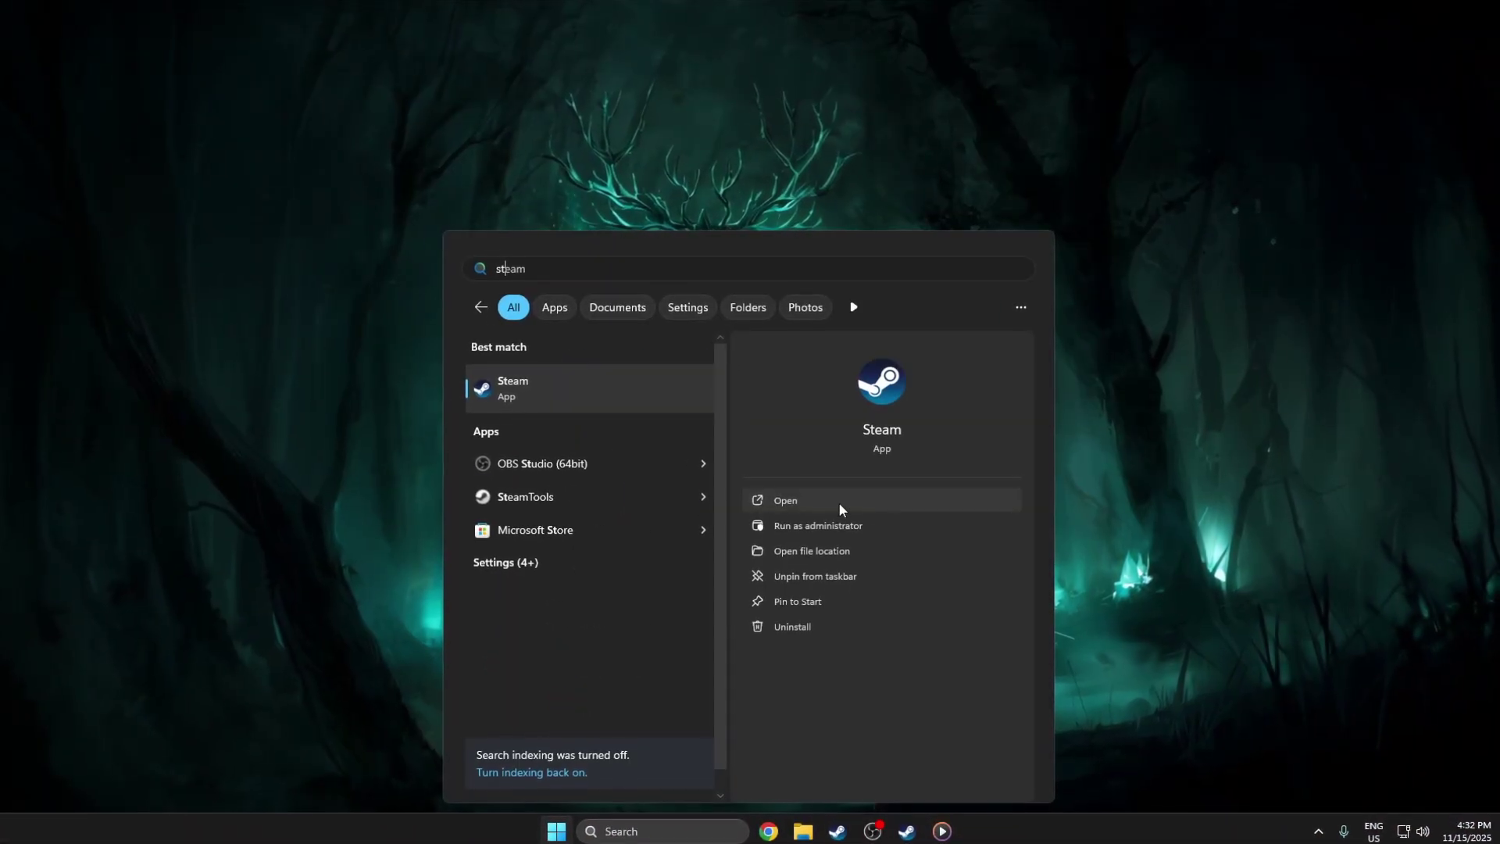
click(838, 502)
click(653, 546)
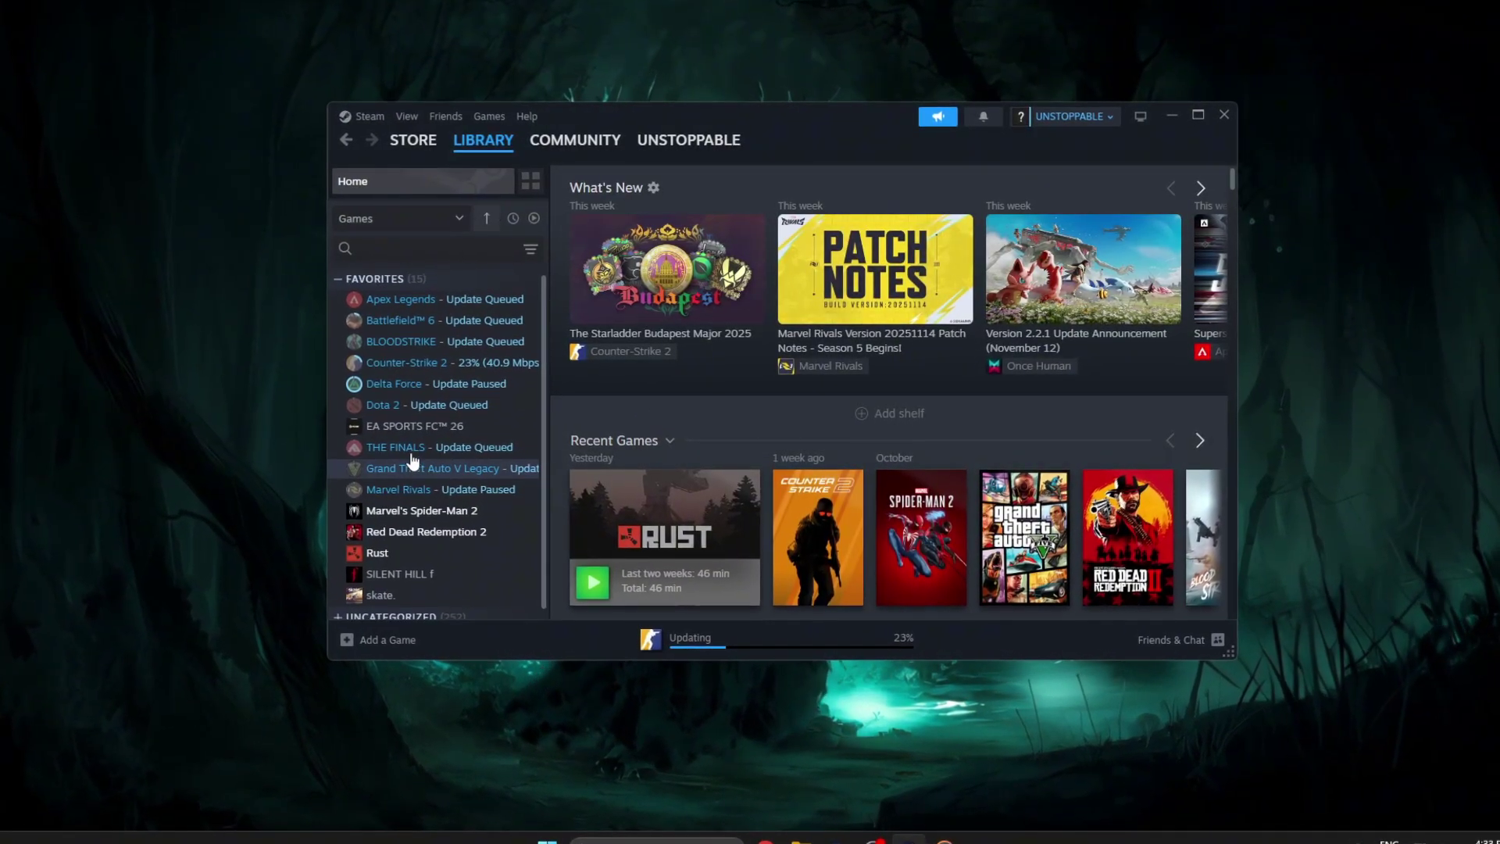
Step: Browse Counter-Strike 2's local files from its Library entry via Manage
click(406, 365)
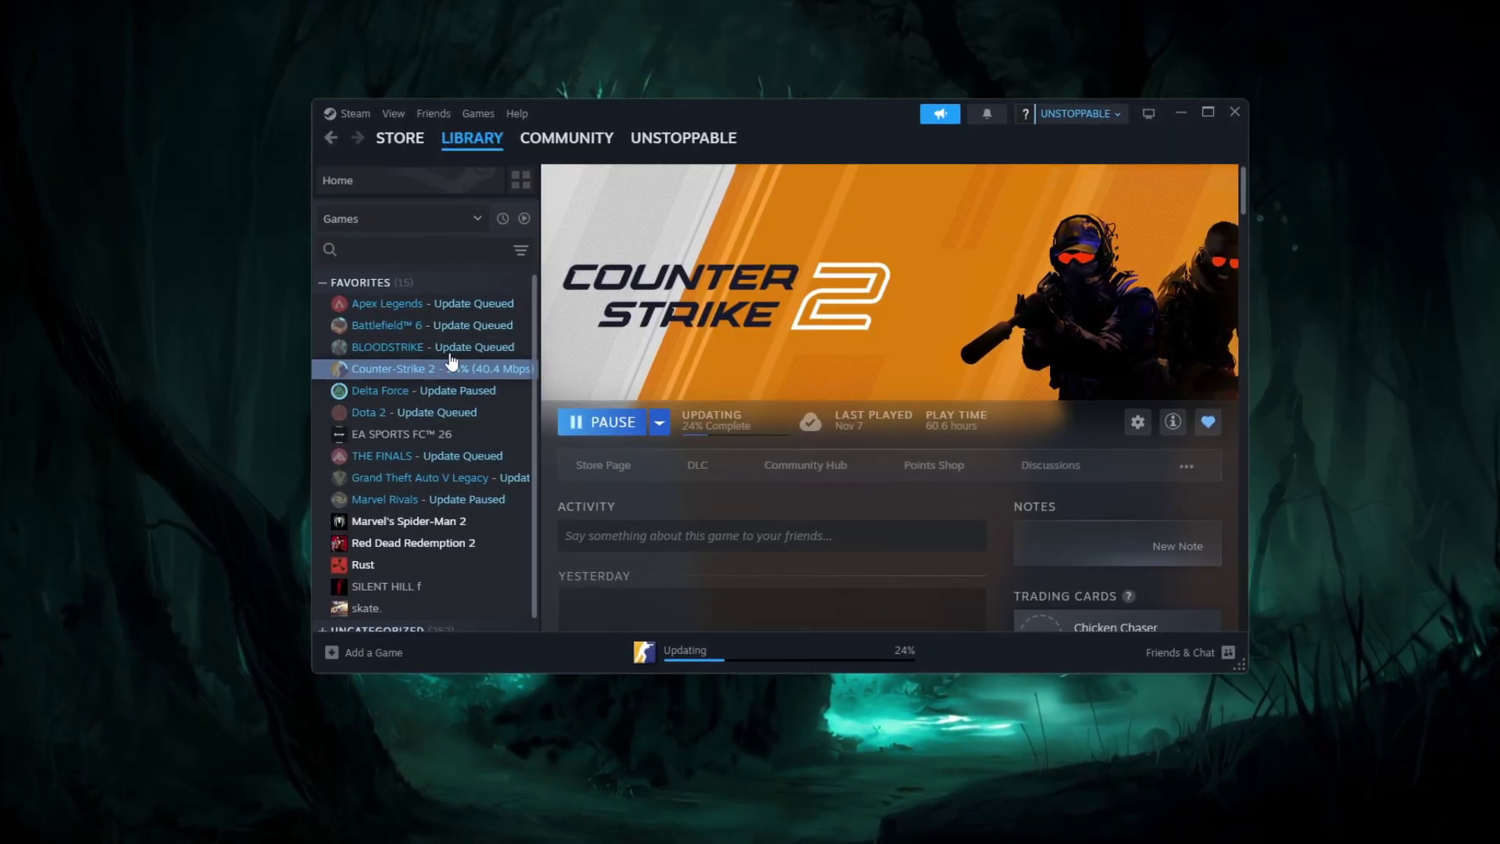
right_click(422, 373)
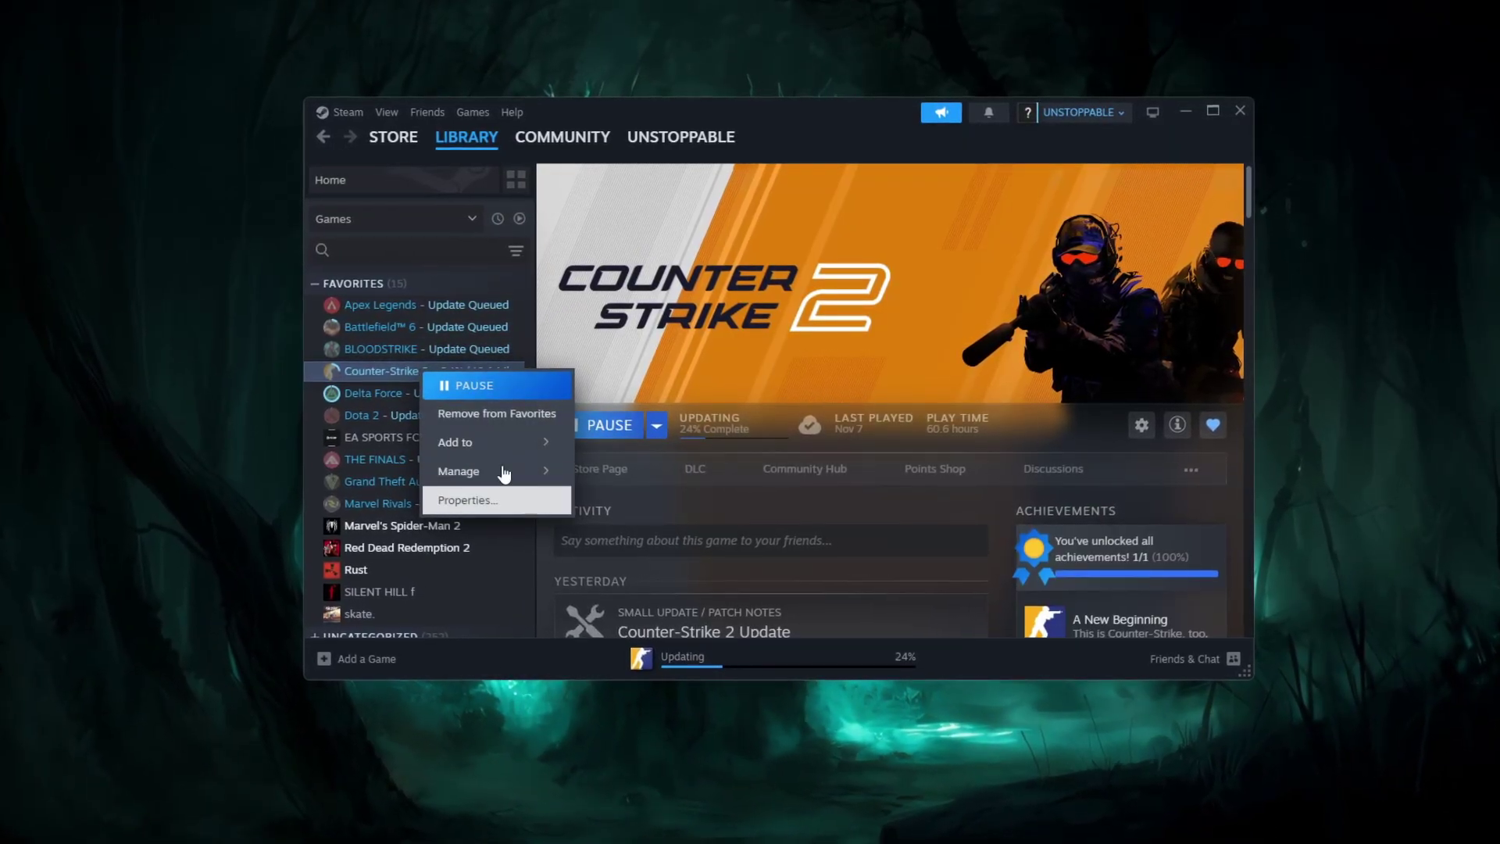
mouse_move(460, 476)
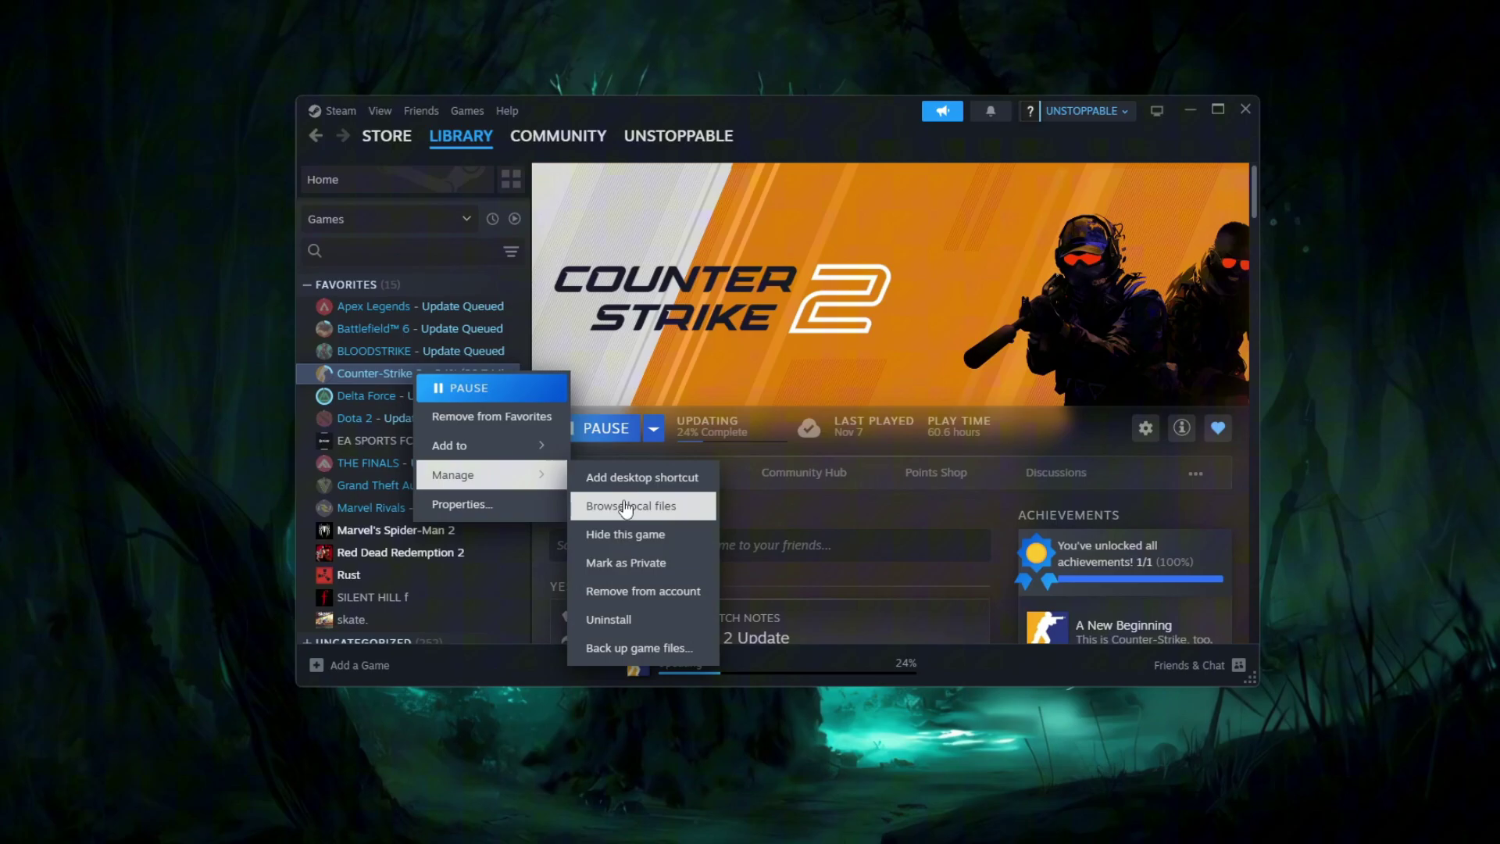
click(626, 507)
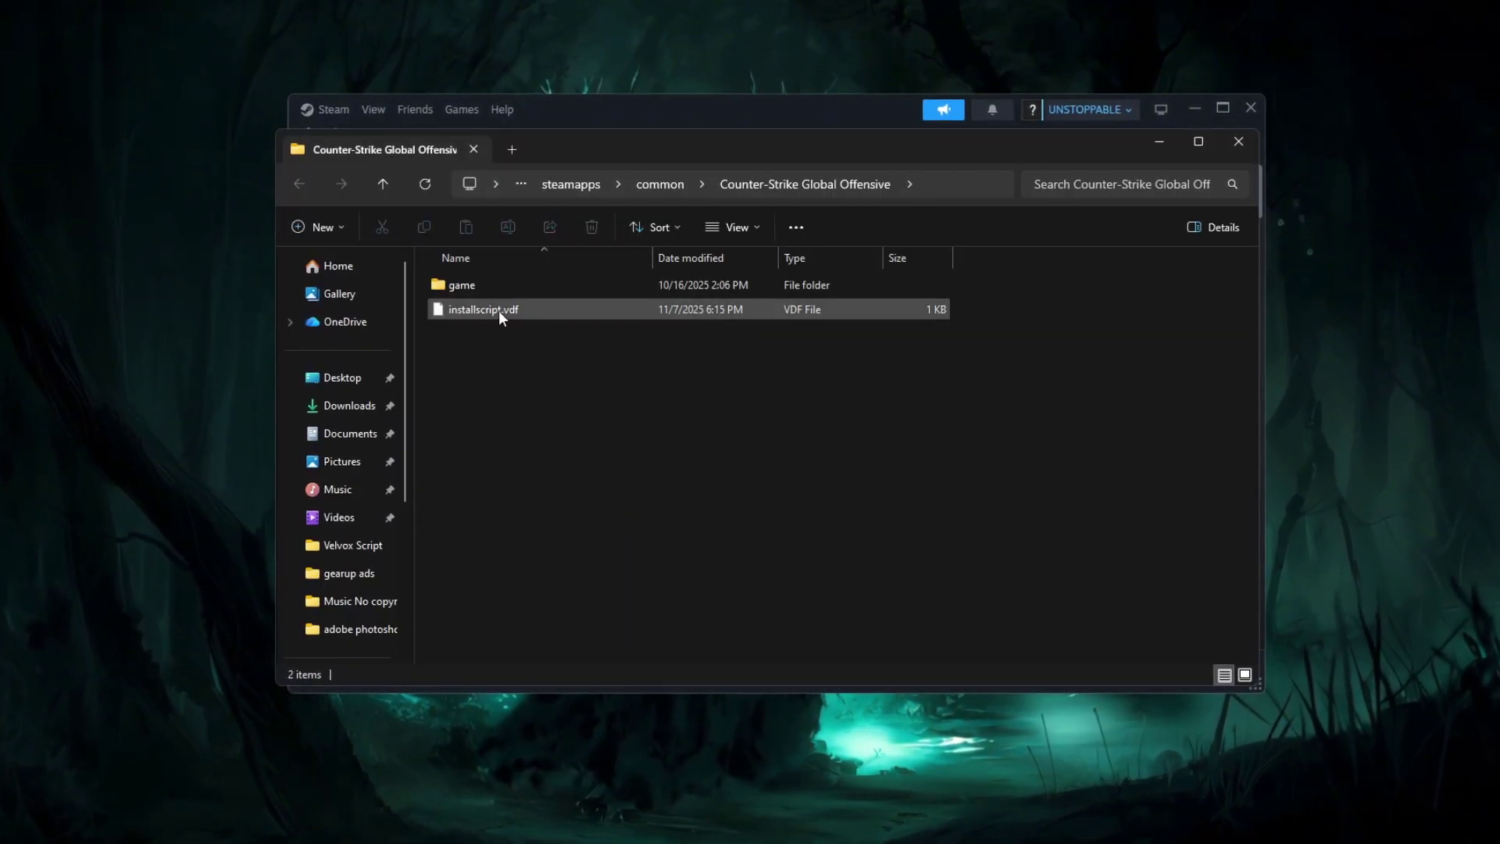
Step: Navigate to game\bin\win64 and open the Properties of cs2.exe
double_click(471, 288)
double_click(469, 287)
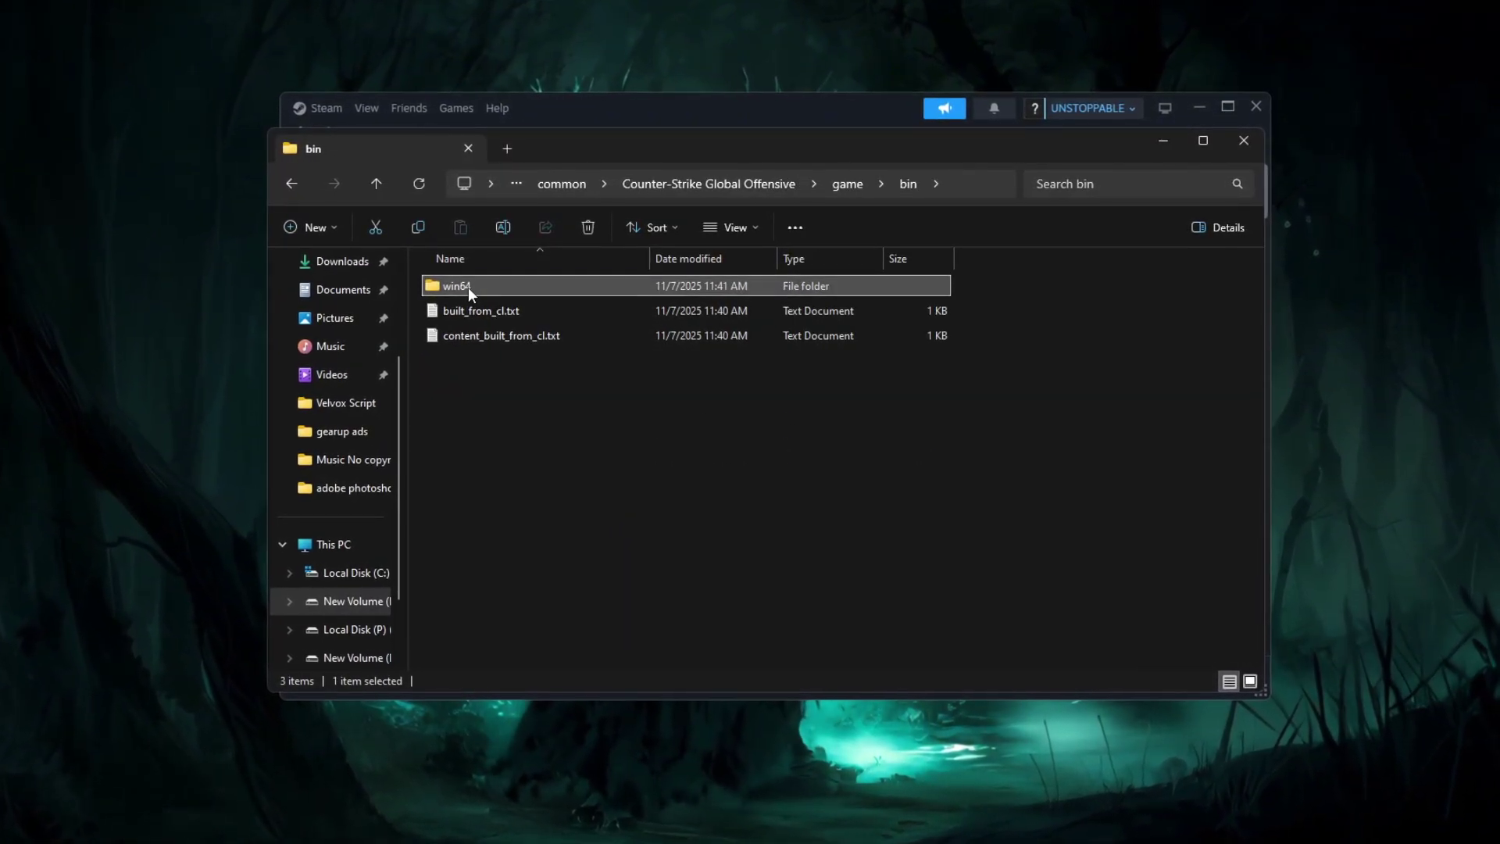
double_click(468, 287)
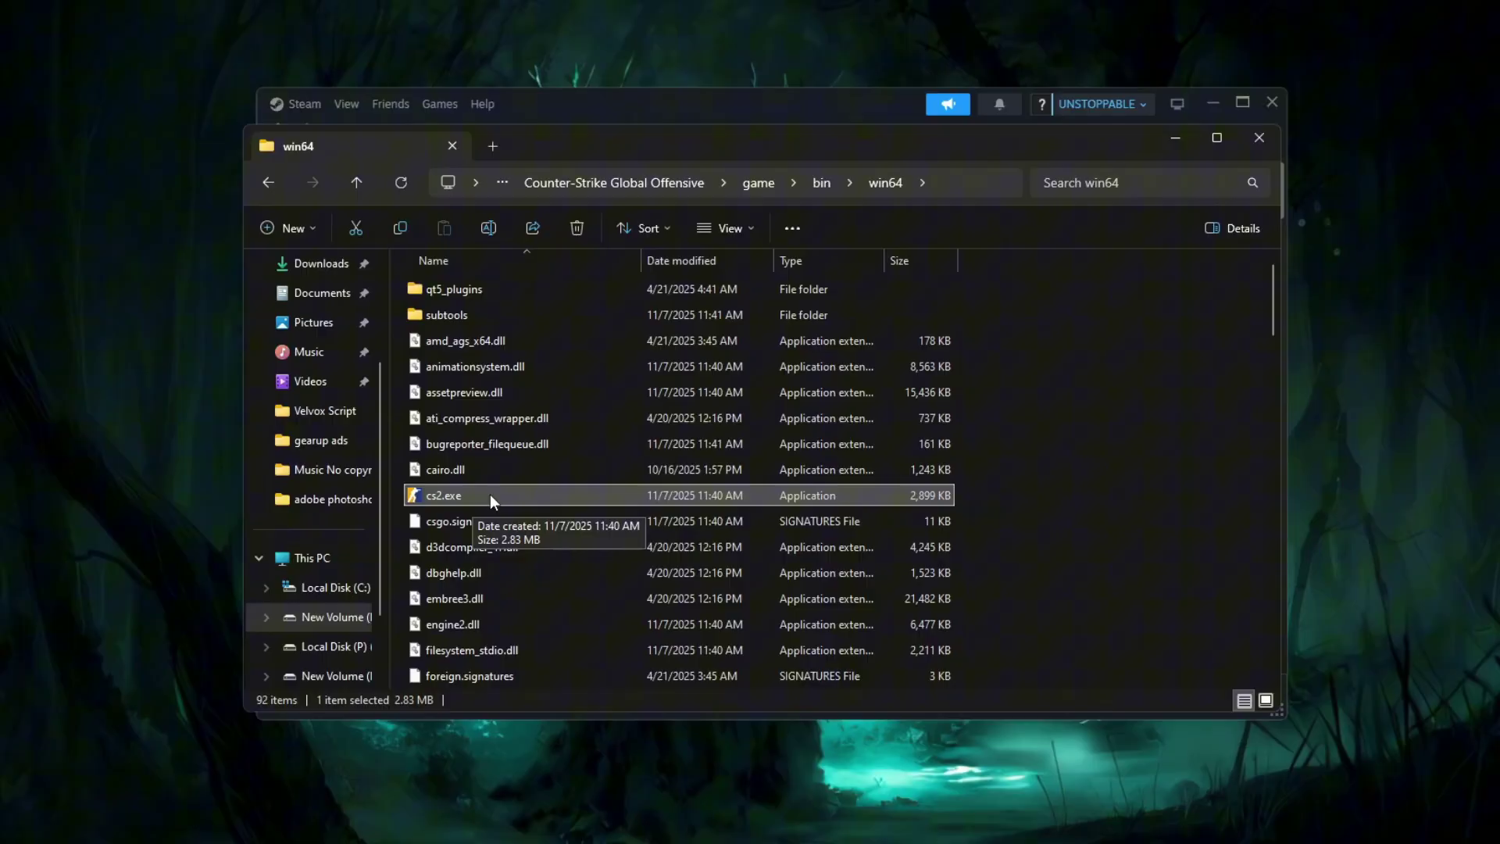
right_click(466, 498)
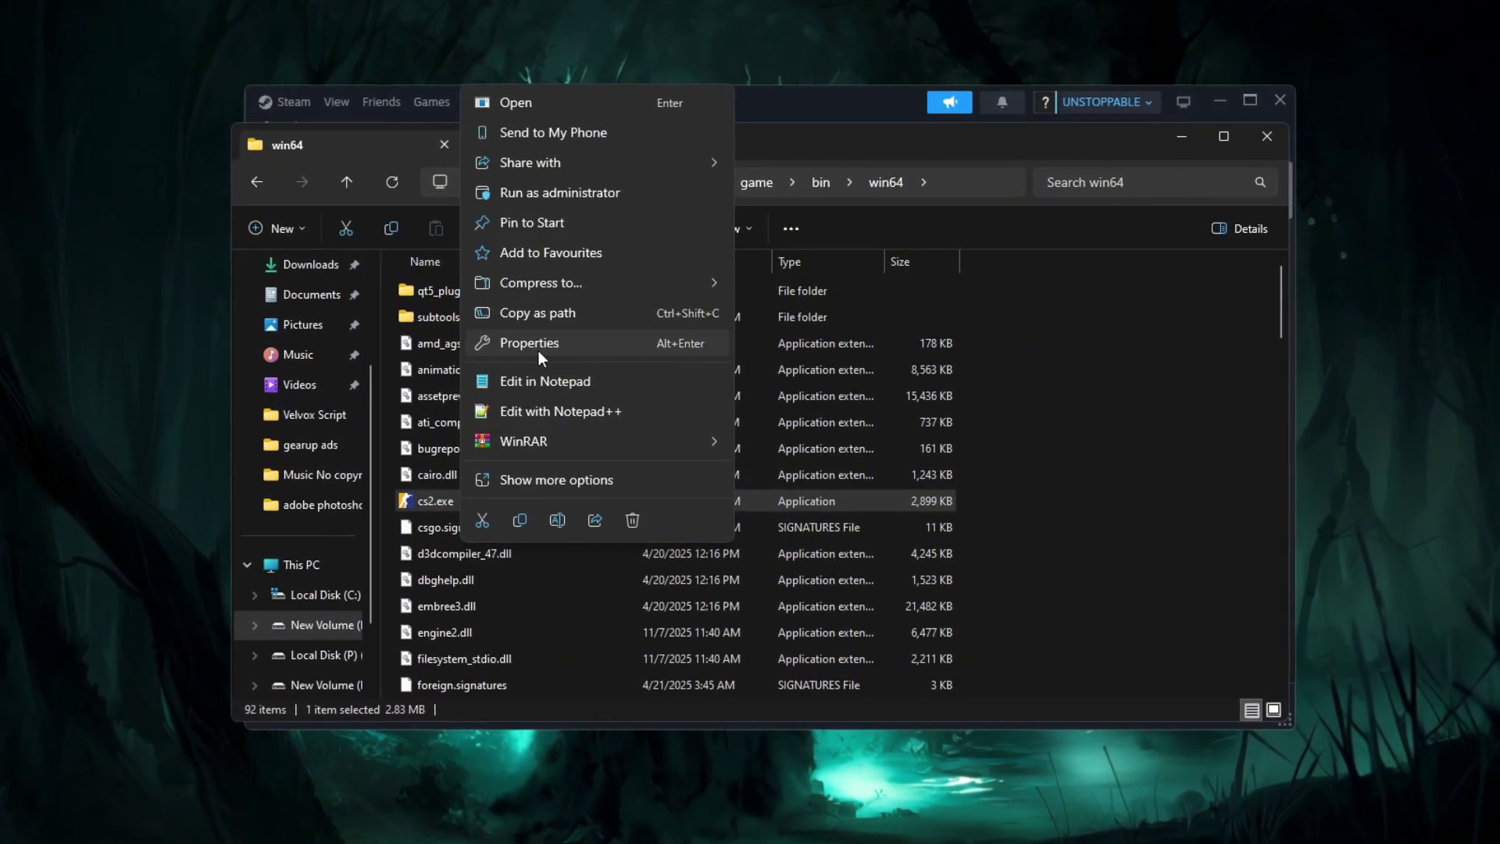
click(537, 344)
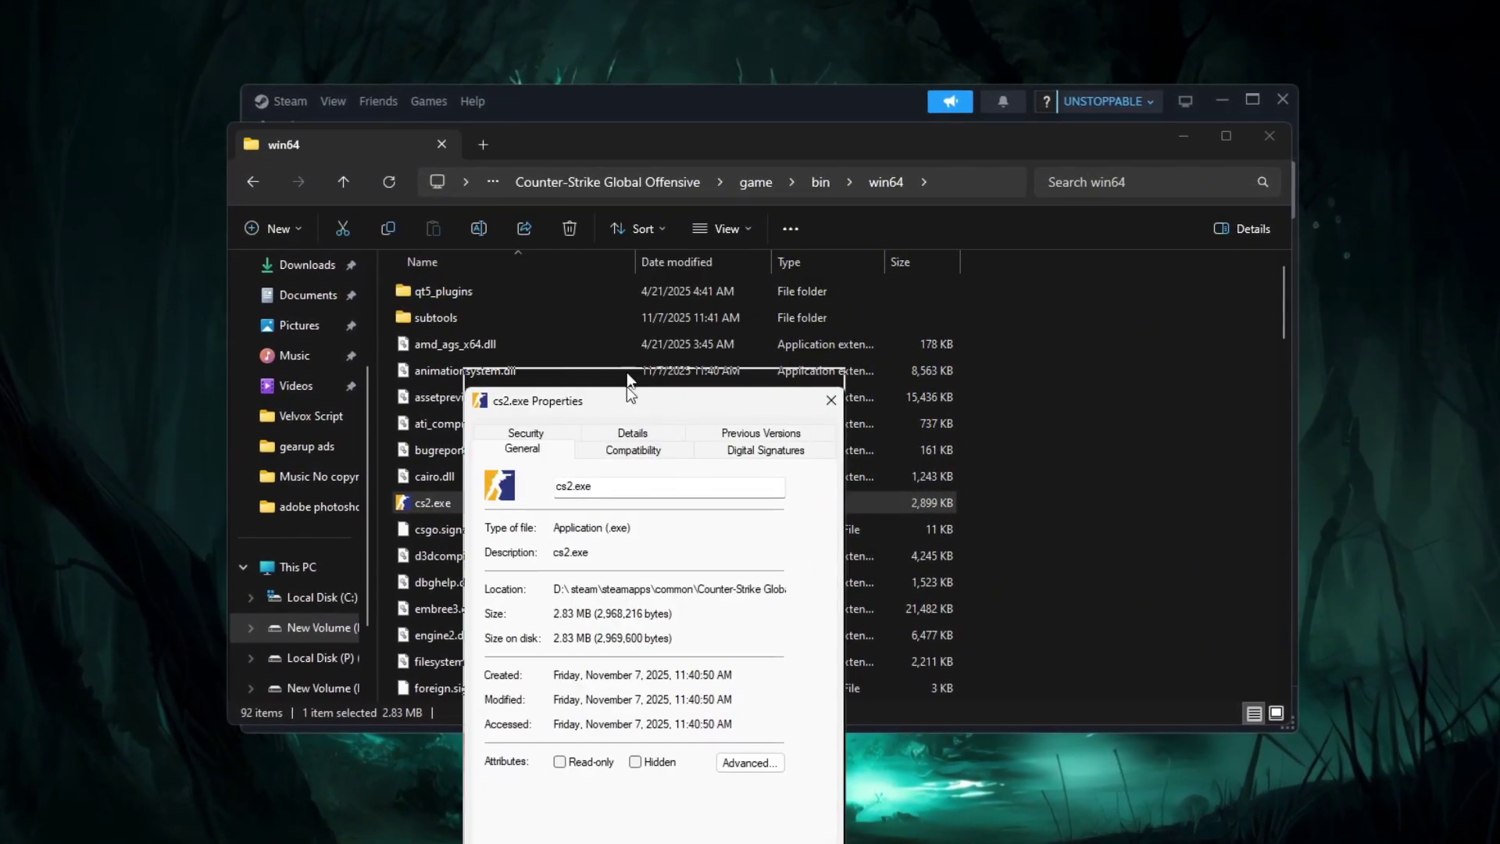
drag(626, 386, 621, 265)
Step: Tick 'Disable full-screen optimisations' on the Compatibility tab, apply it and close with OK
click(656, 309)
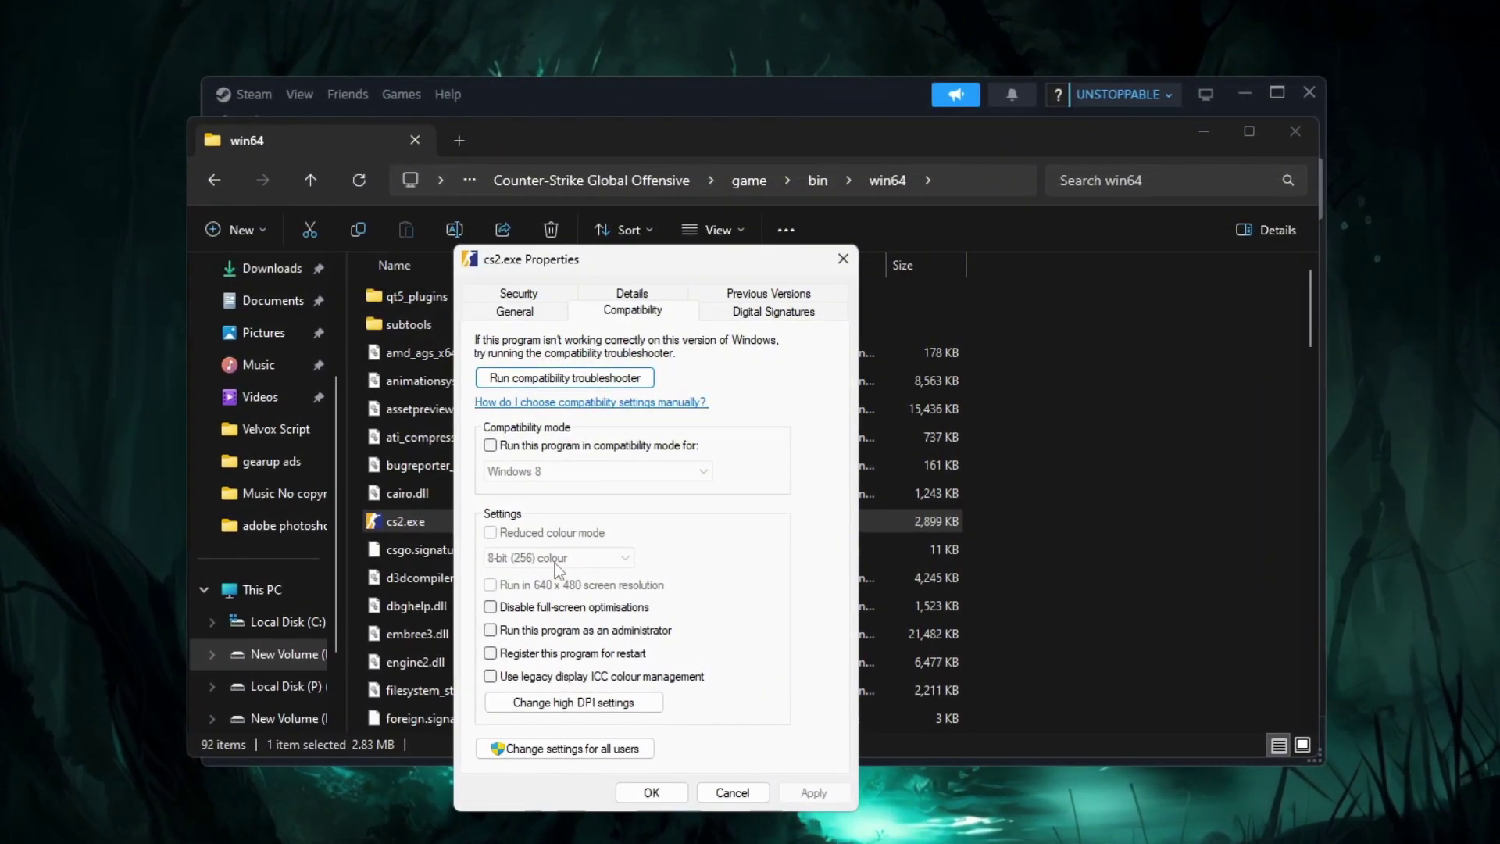
click(504, 606)
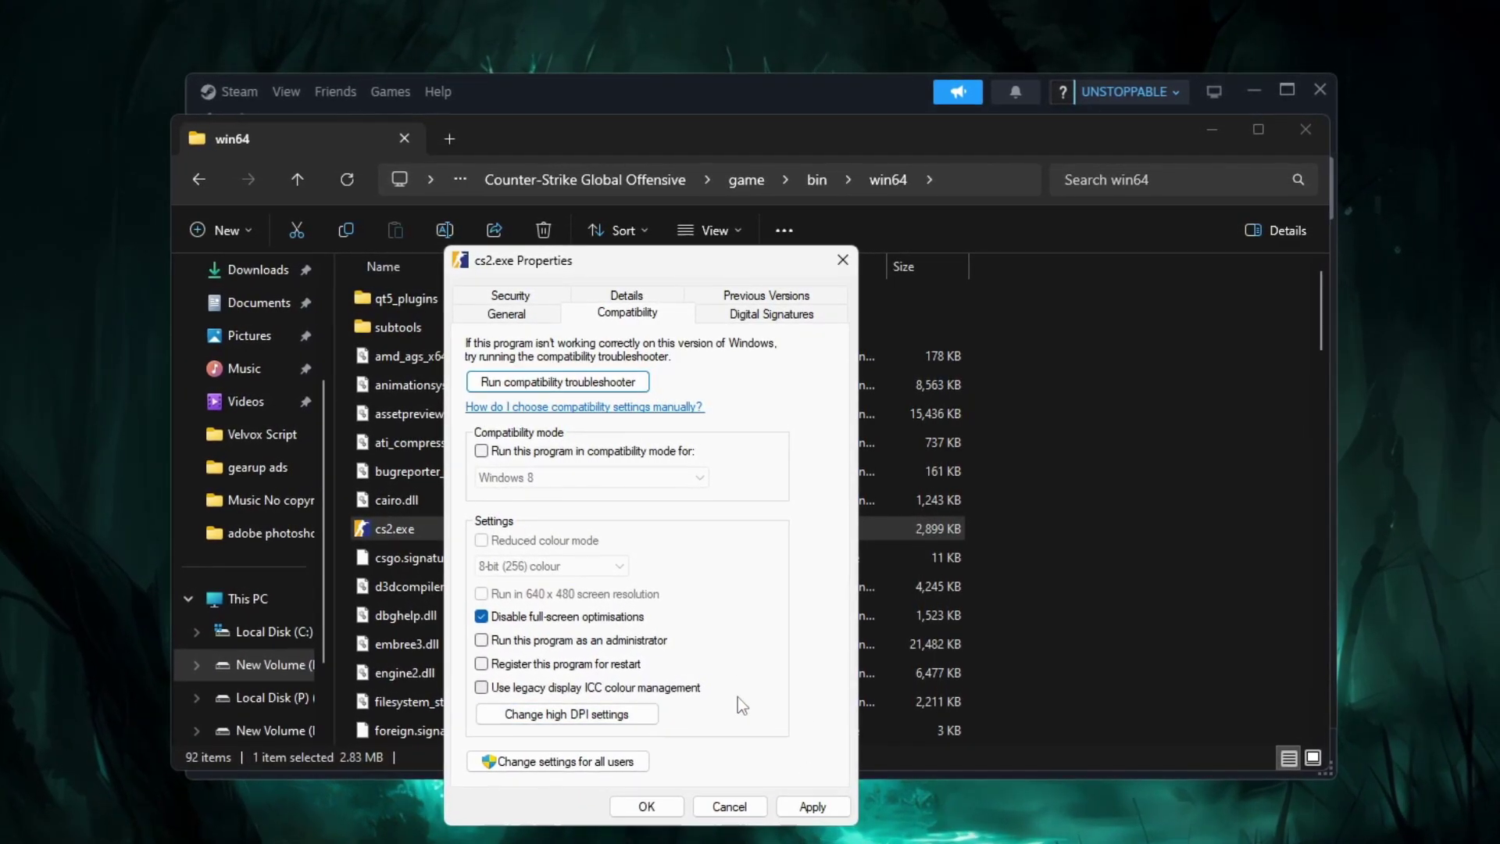
click(812, 803)
click(645, 809)
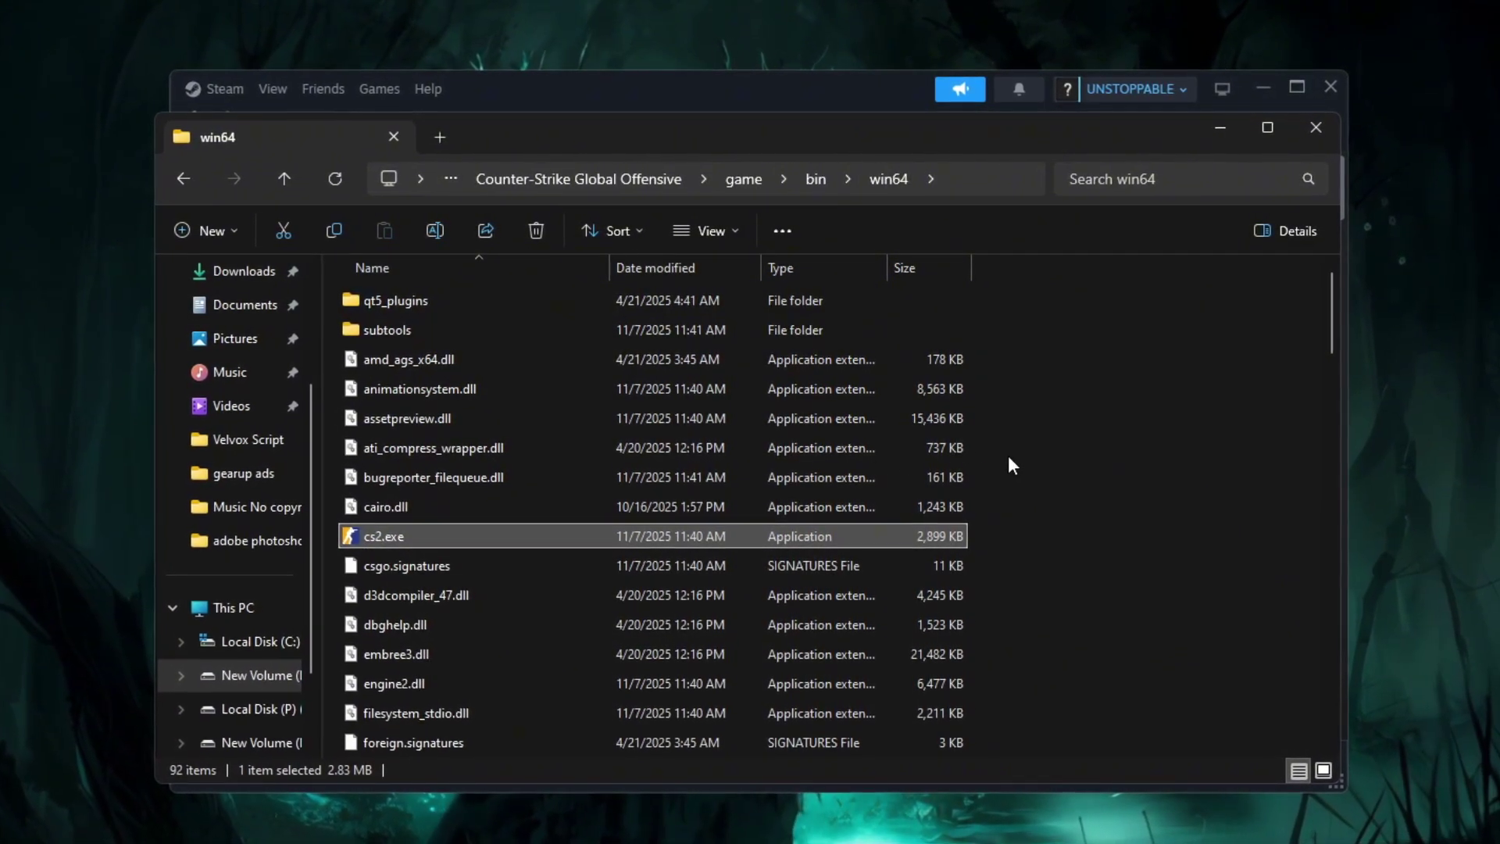
Step: Close the install folder and run nvidiaProfileInspector.exe from the zip, allowing it through UAC
click(1300, 129)
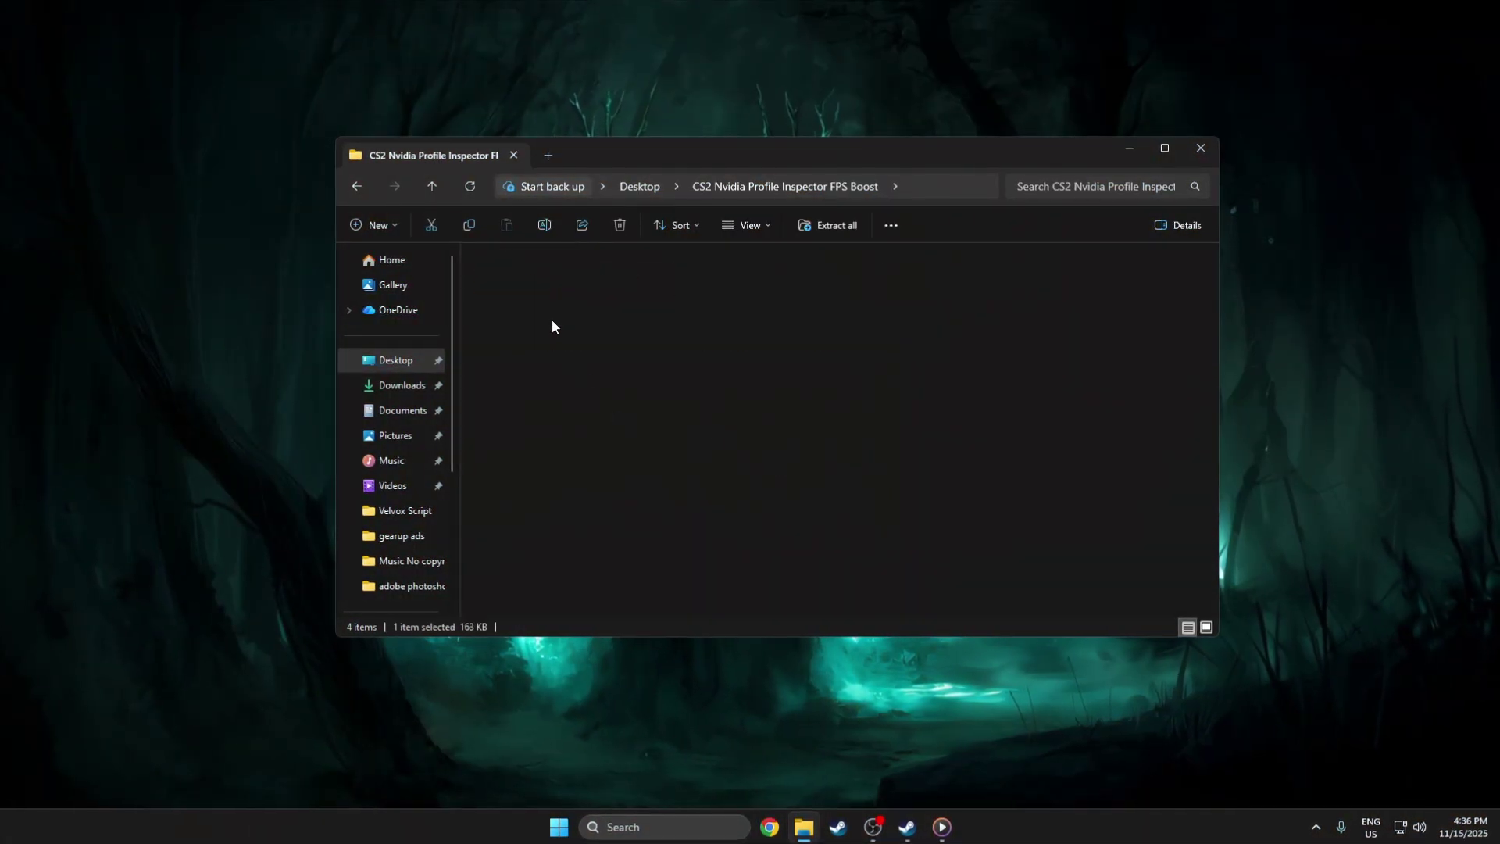
click(588, 294)
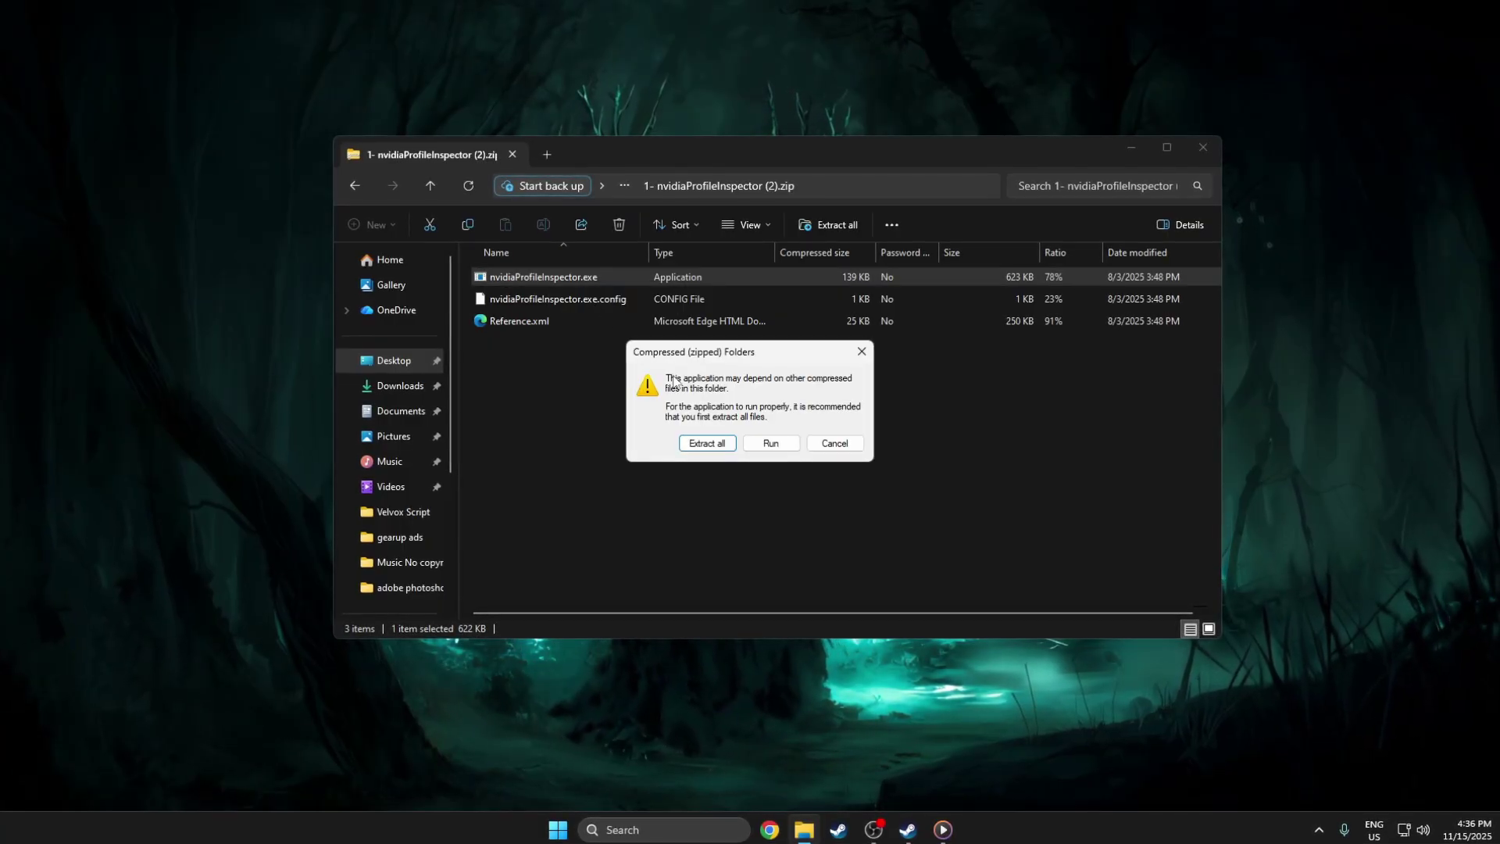
click(773, 441)
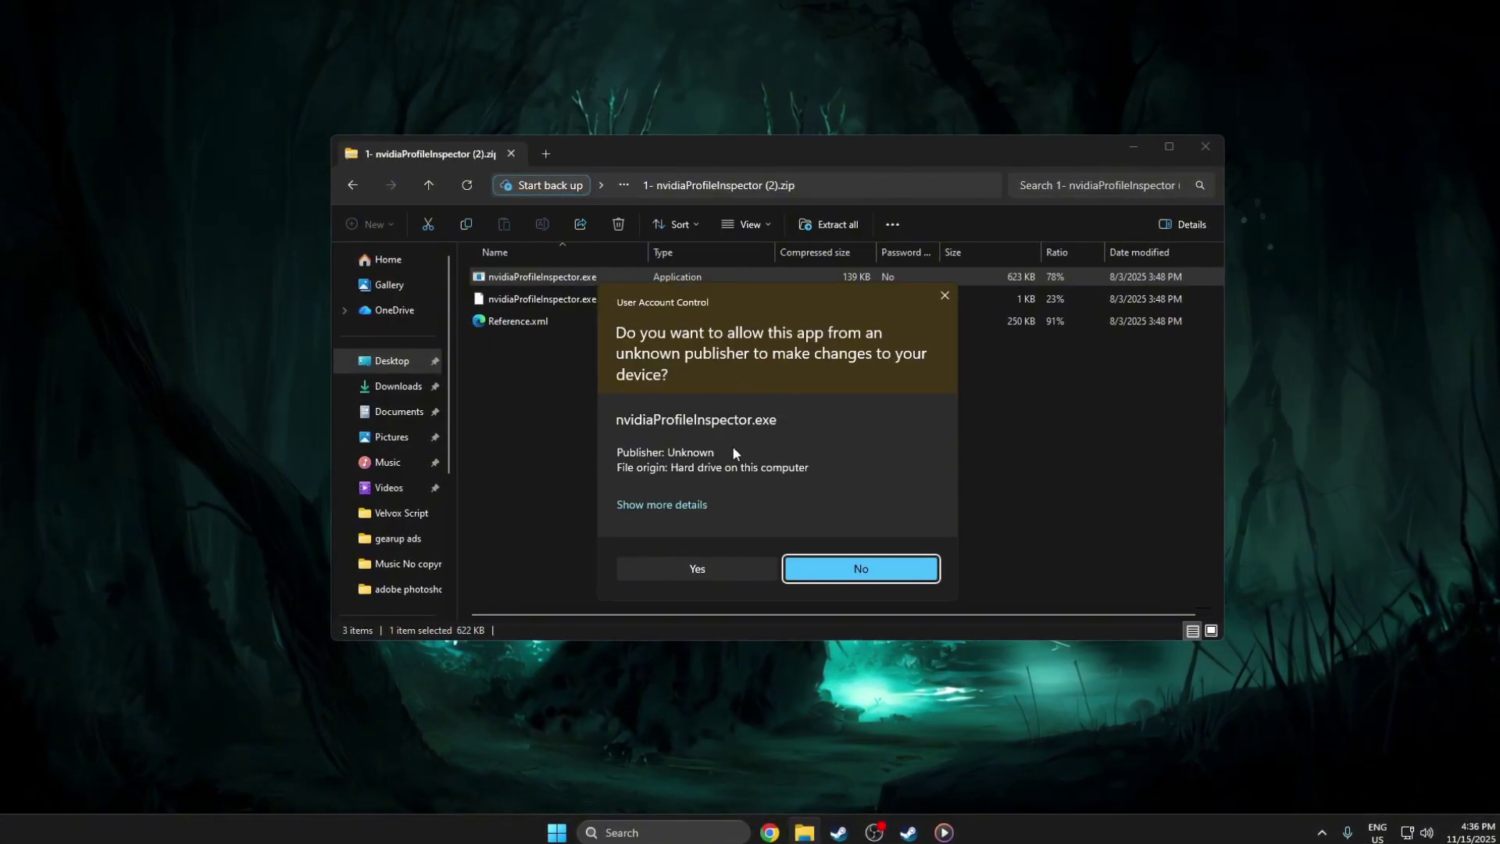
click(697, 569)
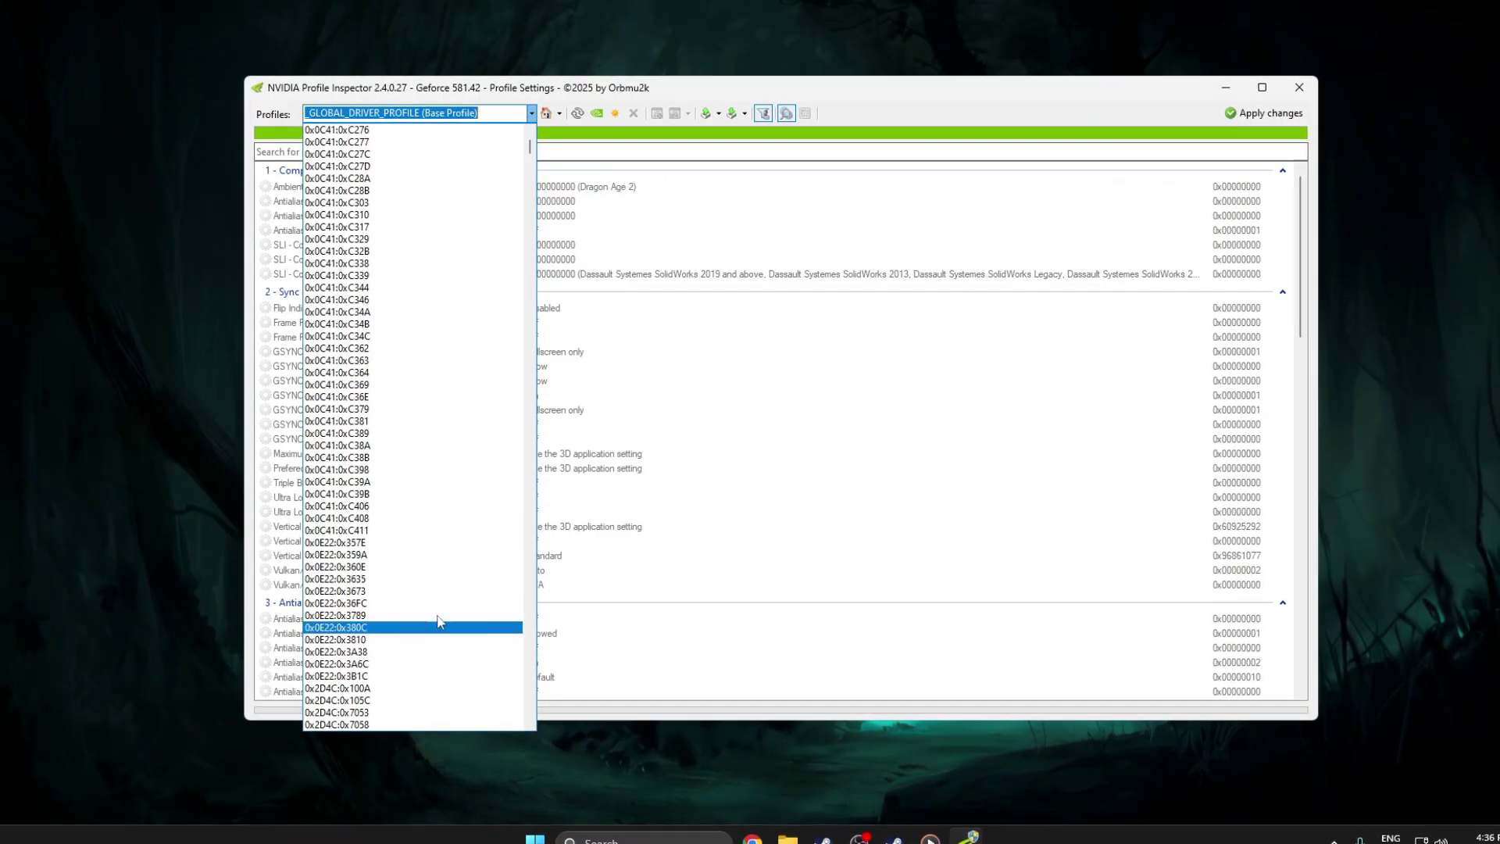
Step: Search 'counter' in the Profiles box to load the Counter-strike 2 profile
text(counter)
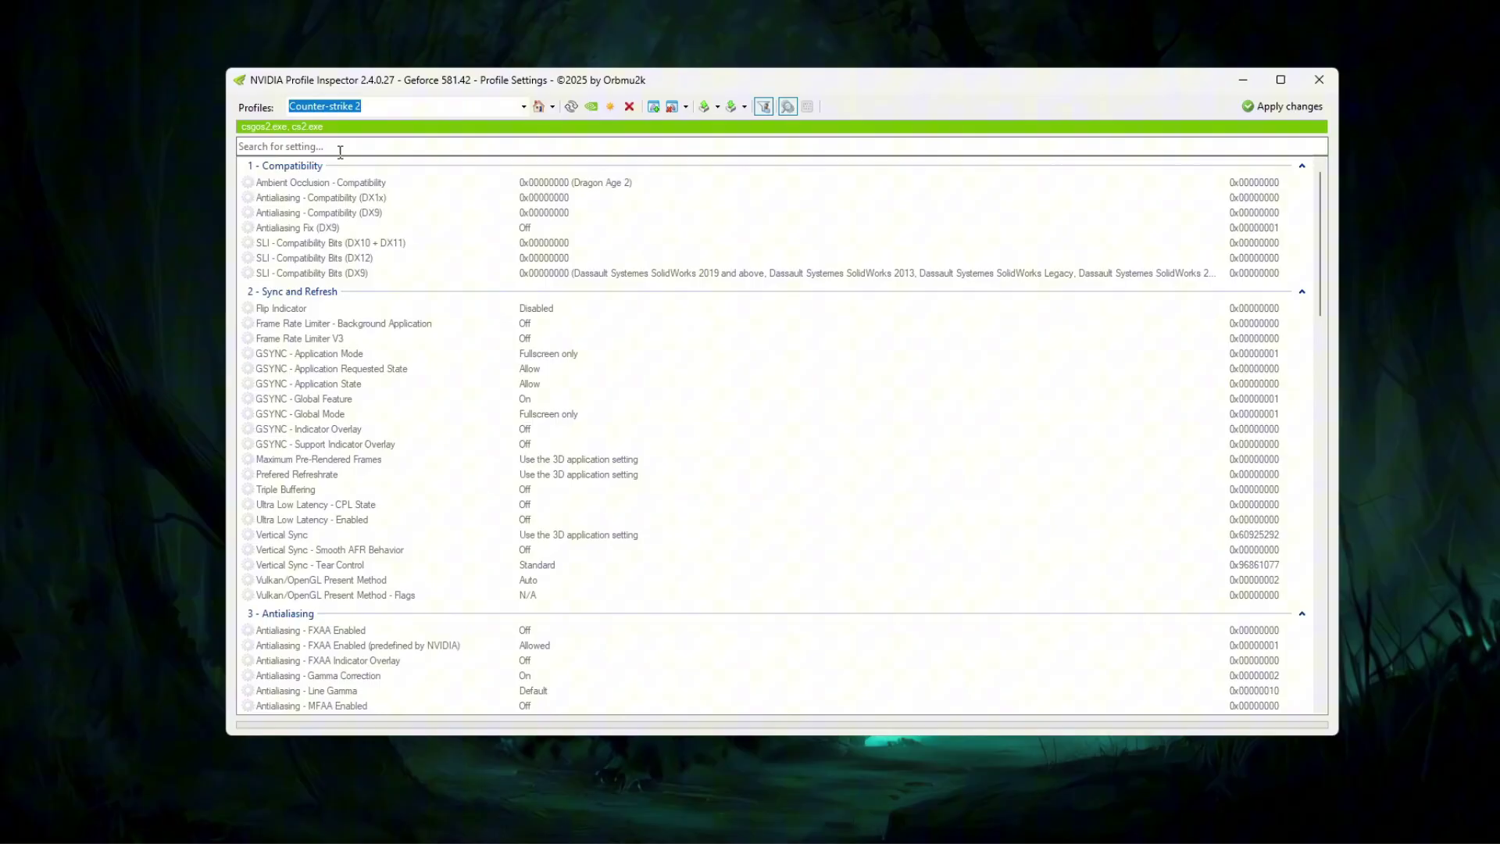
Step: Set Vertical Sync to Force off and FXAA Enabled (predefined by NVIDIA) to Disallowed
scroll(353, 289, down, 2)
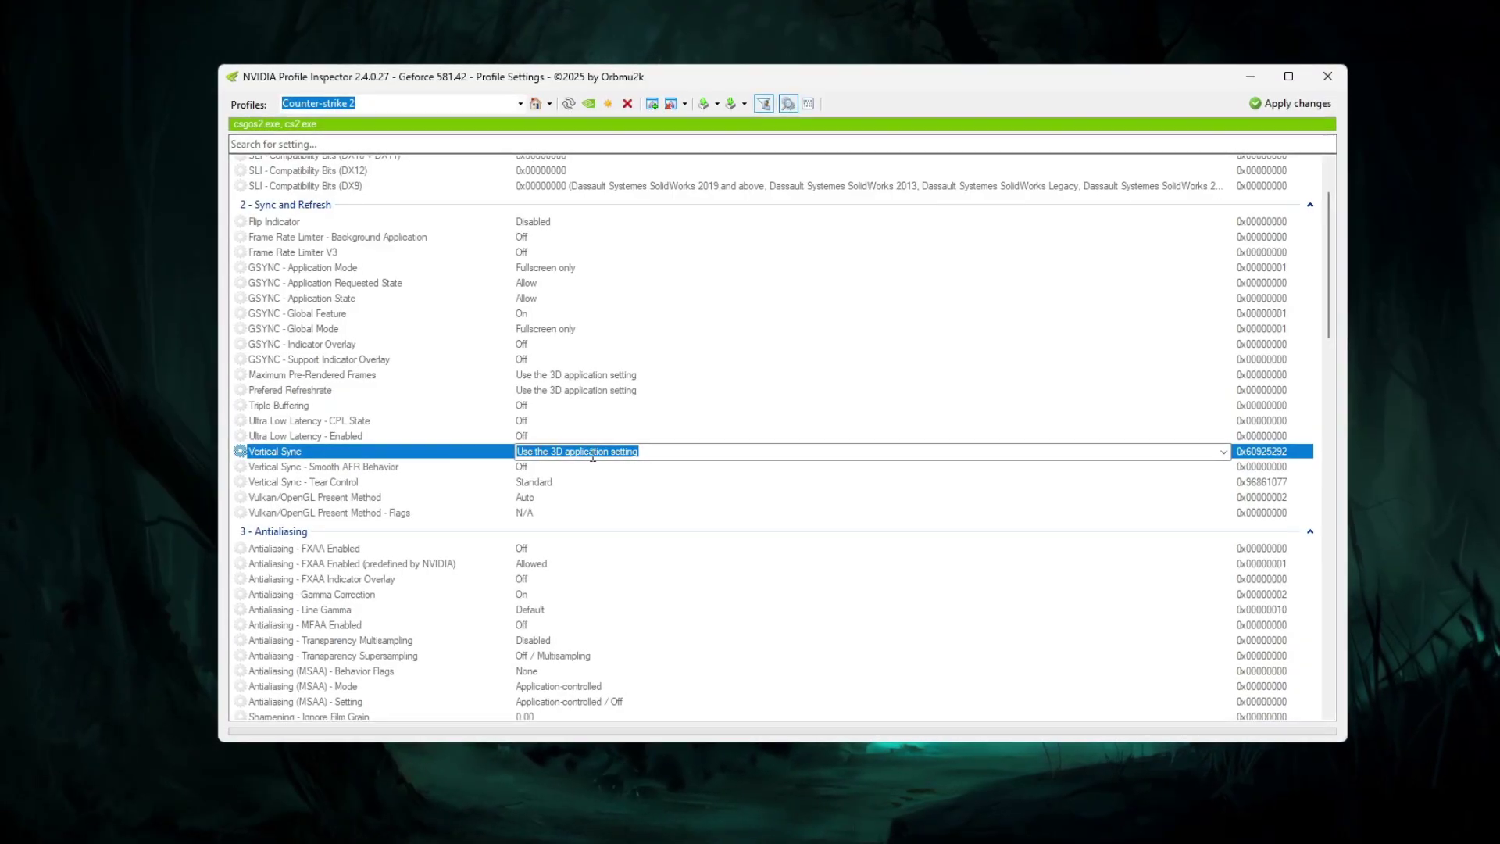
click(1225, 453)
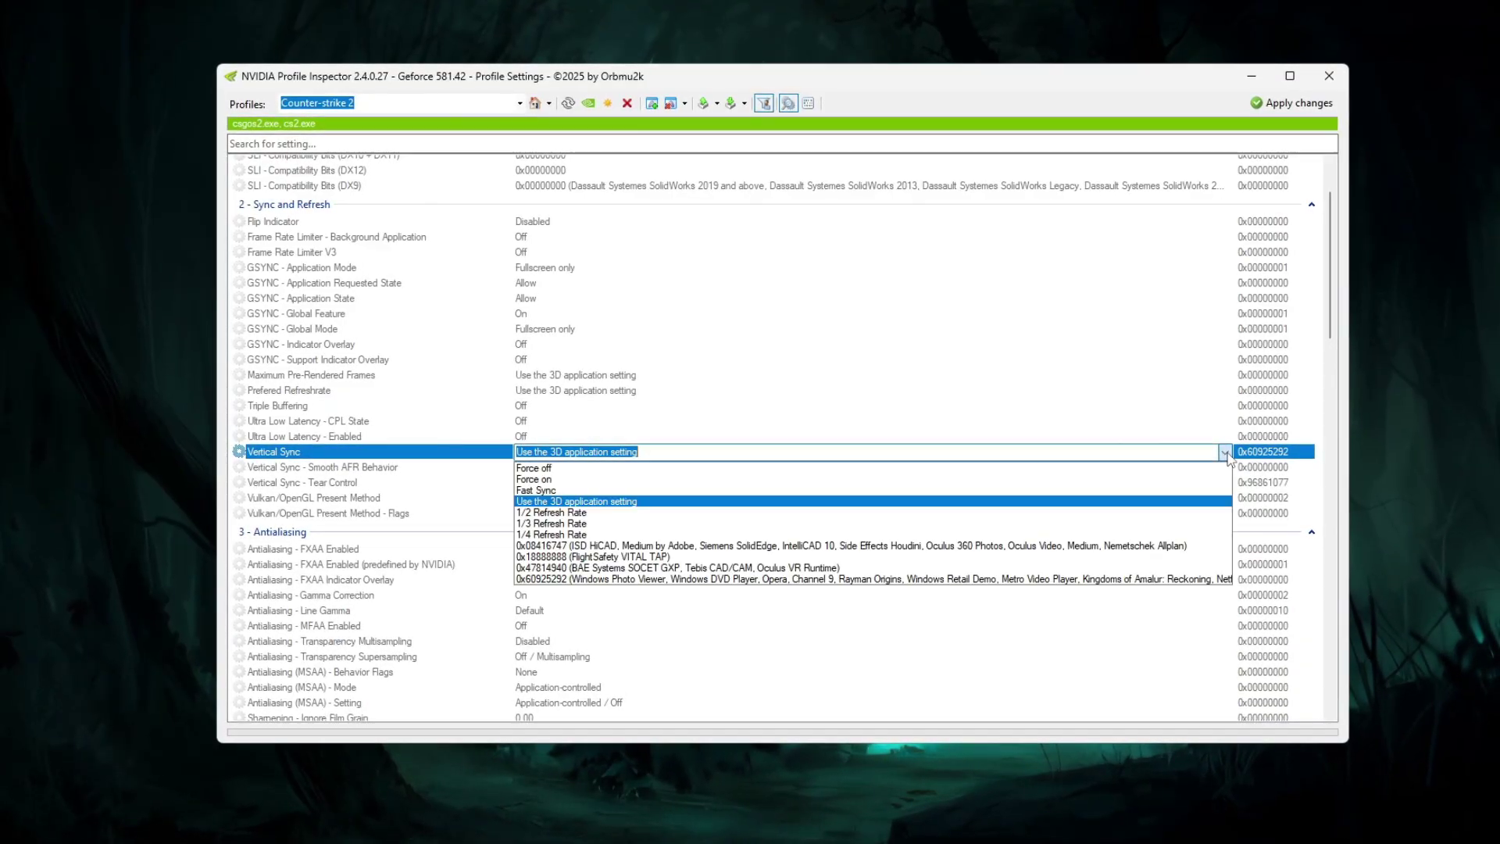
click(590, 468)
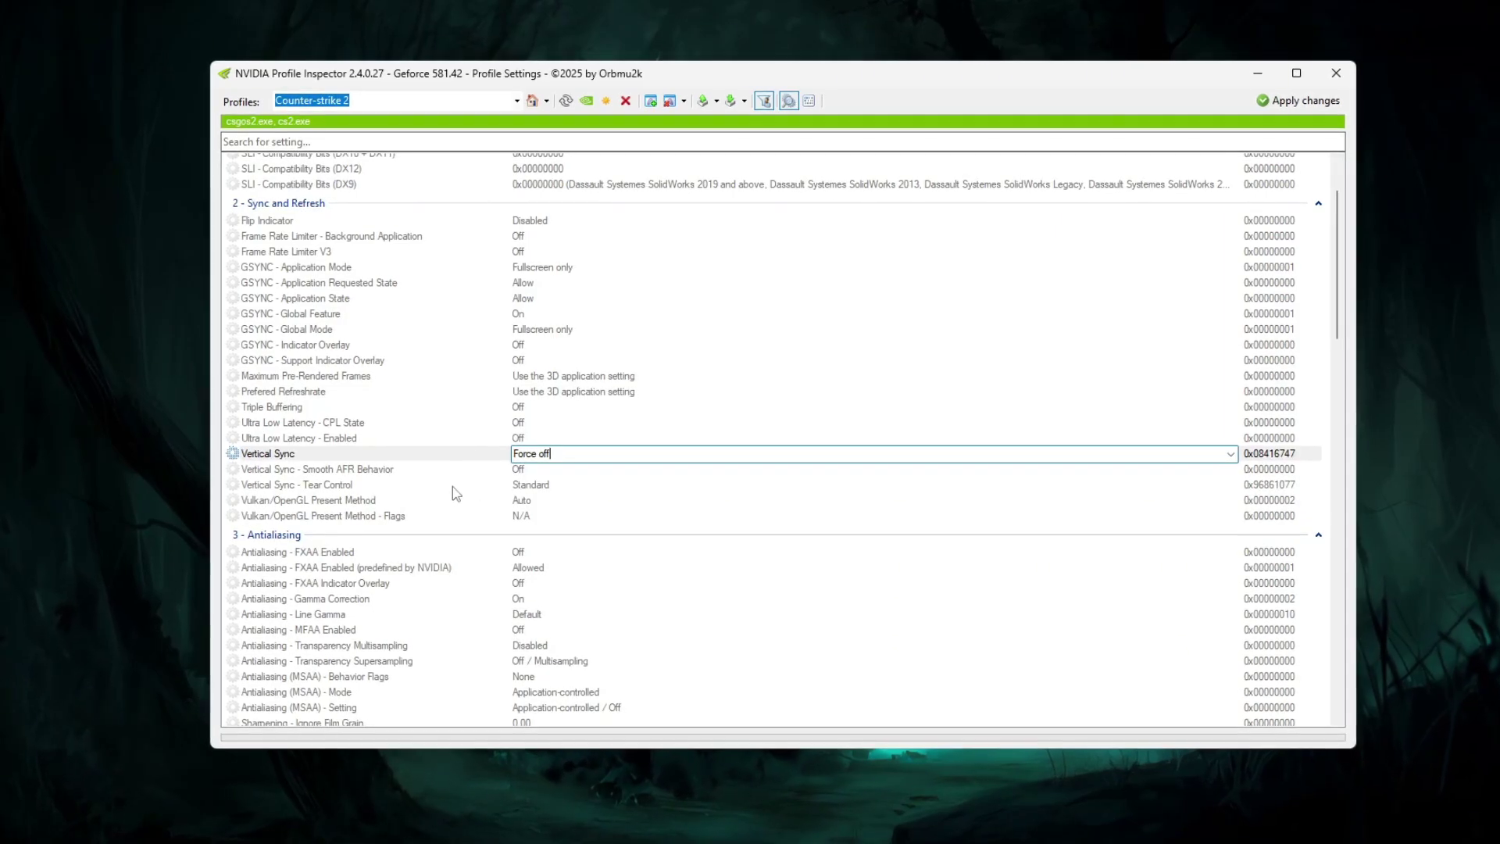
scroll(314, 503, down, 4)
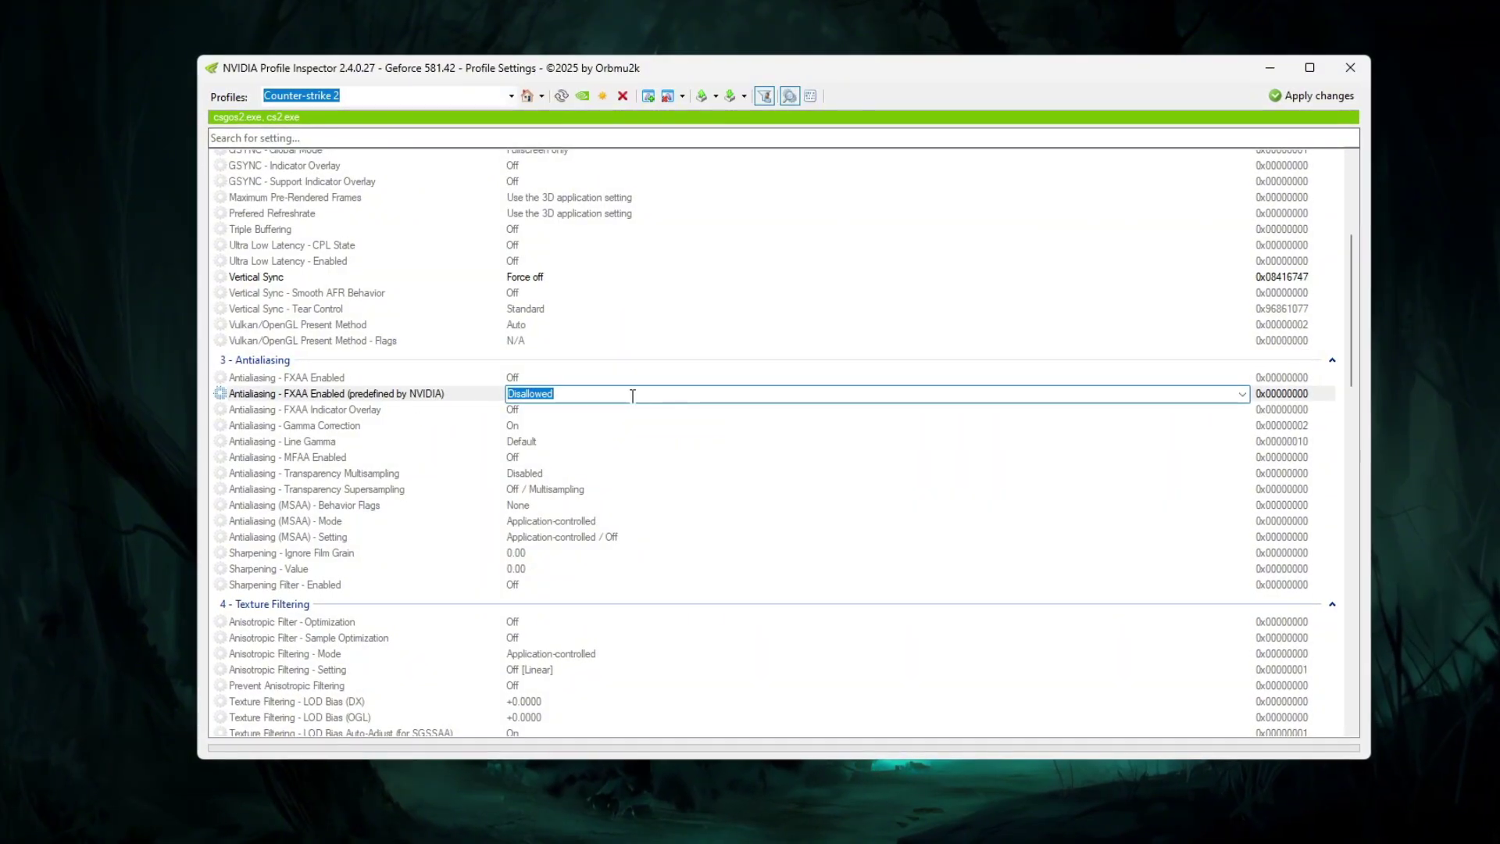
click(287, 459)
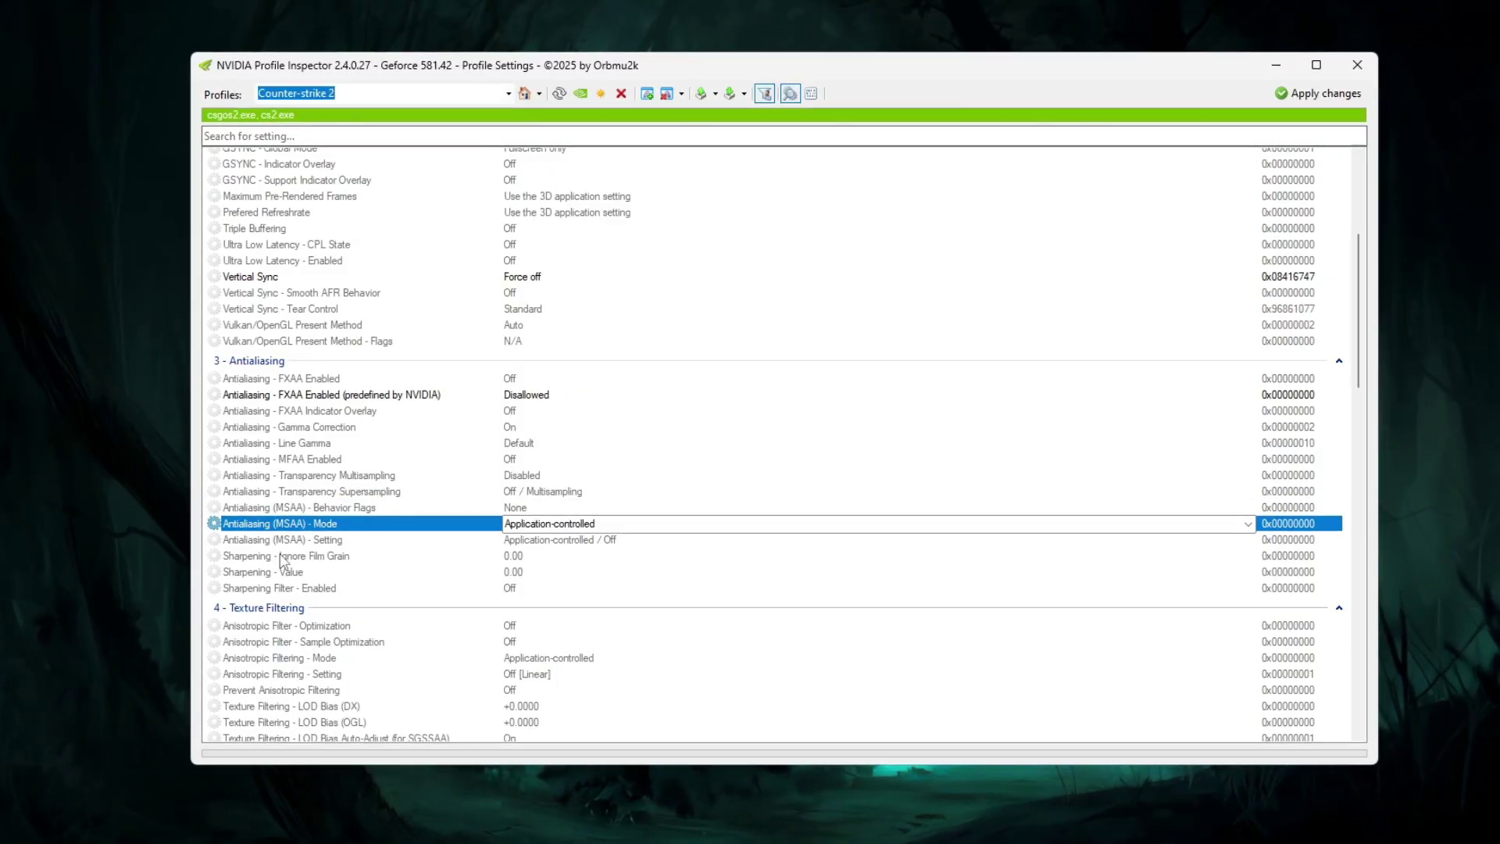
Step: Set Texture Filtering - Quality to High performance
scroll(410, 586, down, 5)
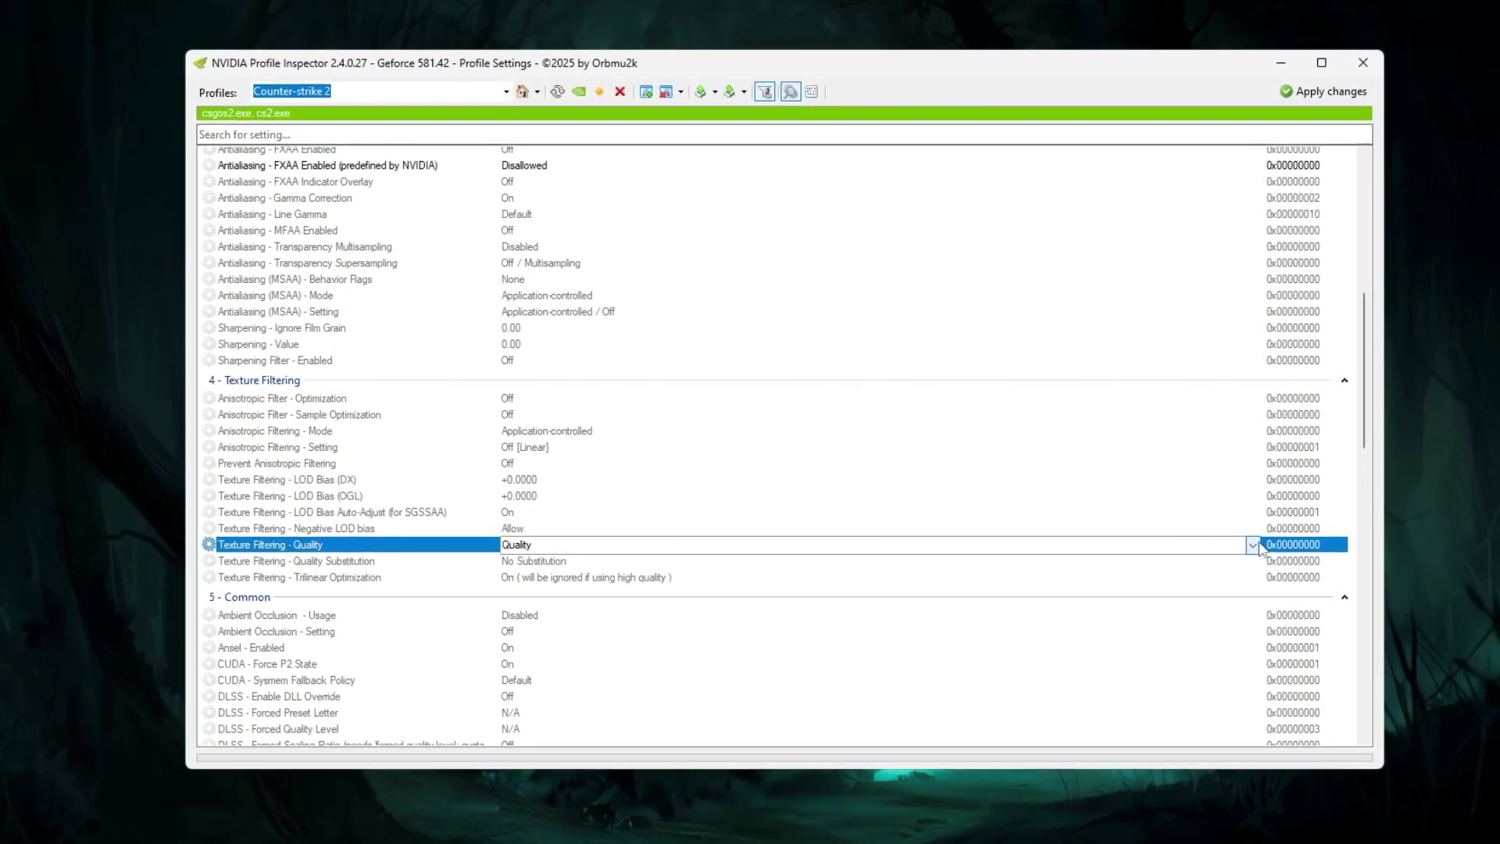
click(1252, 545)
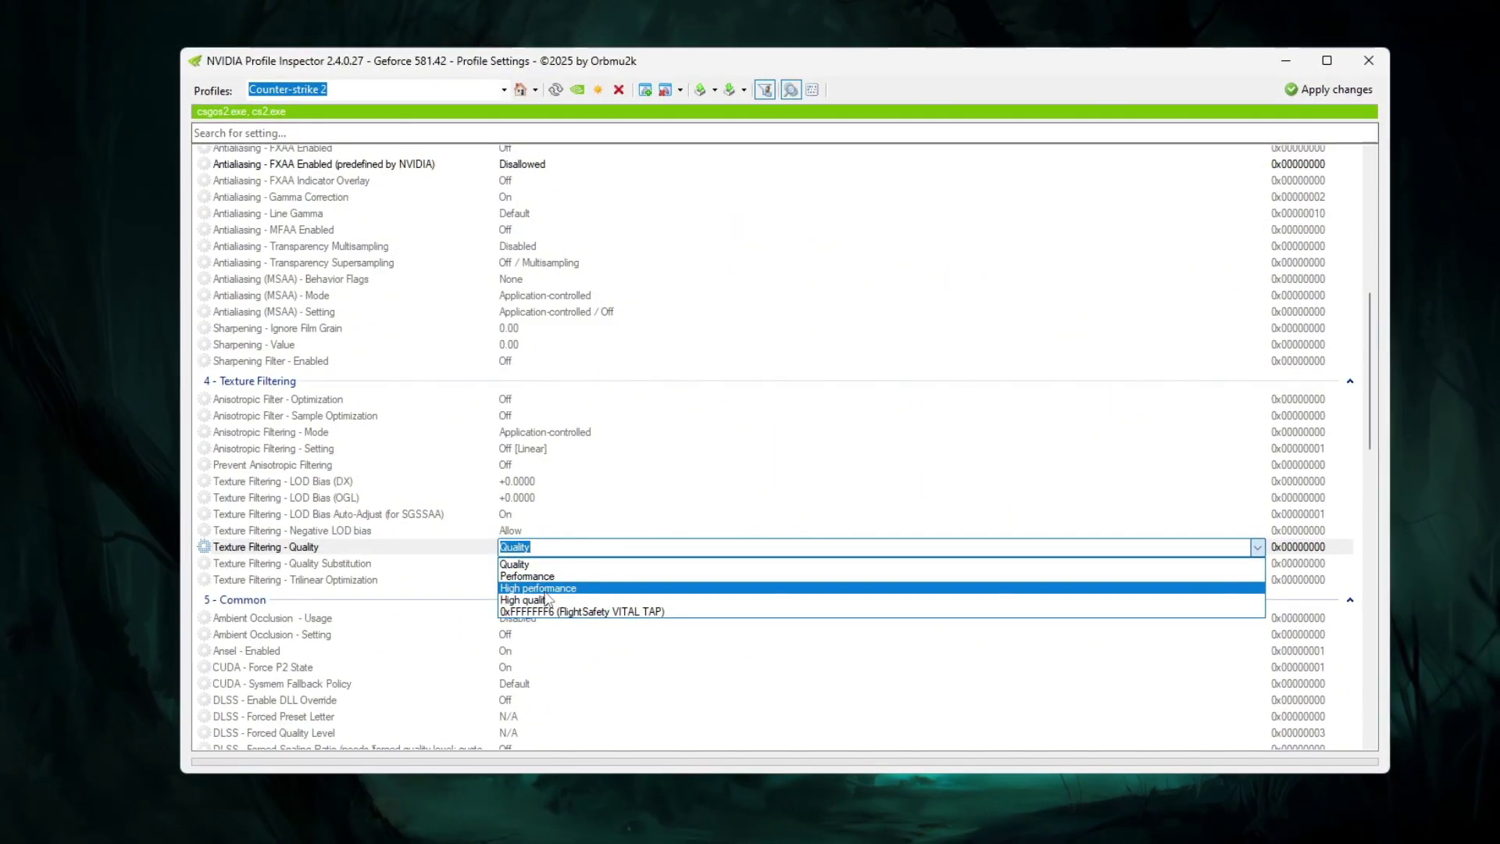
click(546, 590)
scroll(468, 547, down, 3)
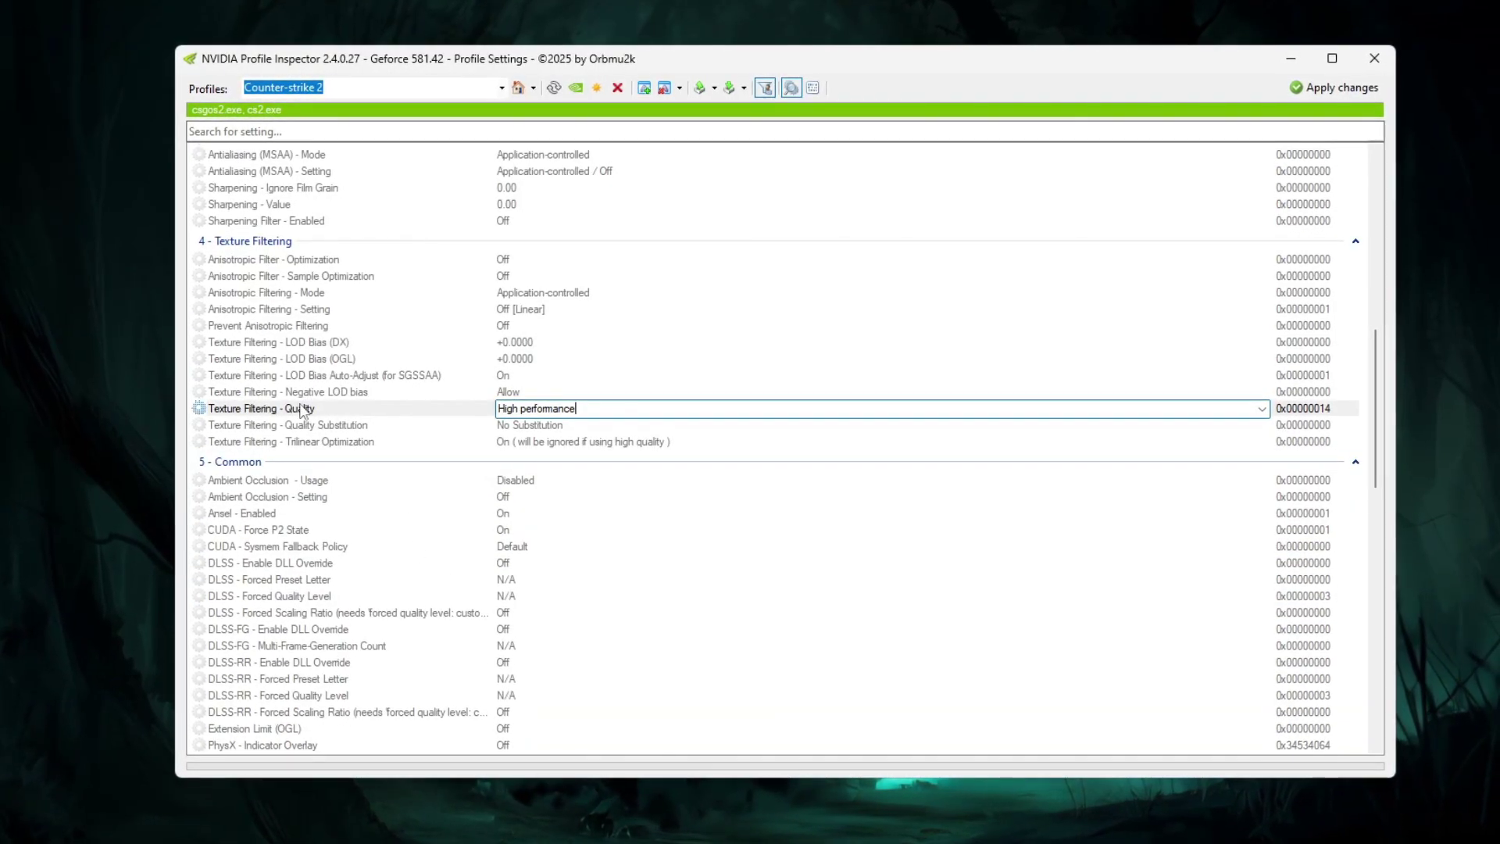
scroll(364, 518, down, 5)
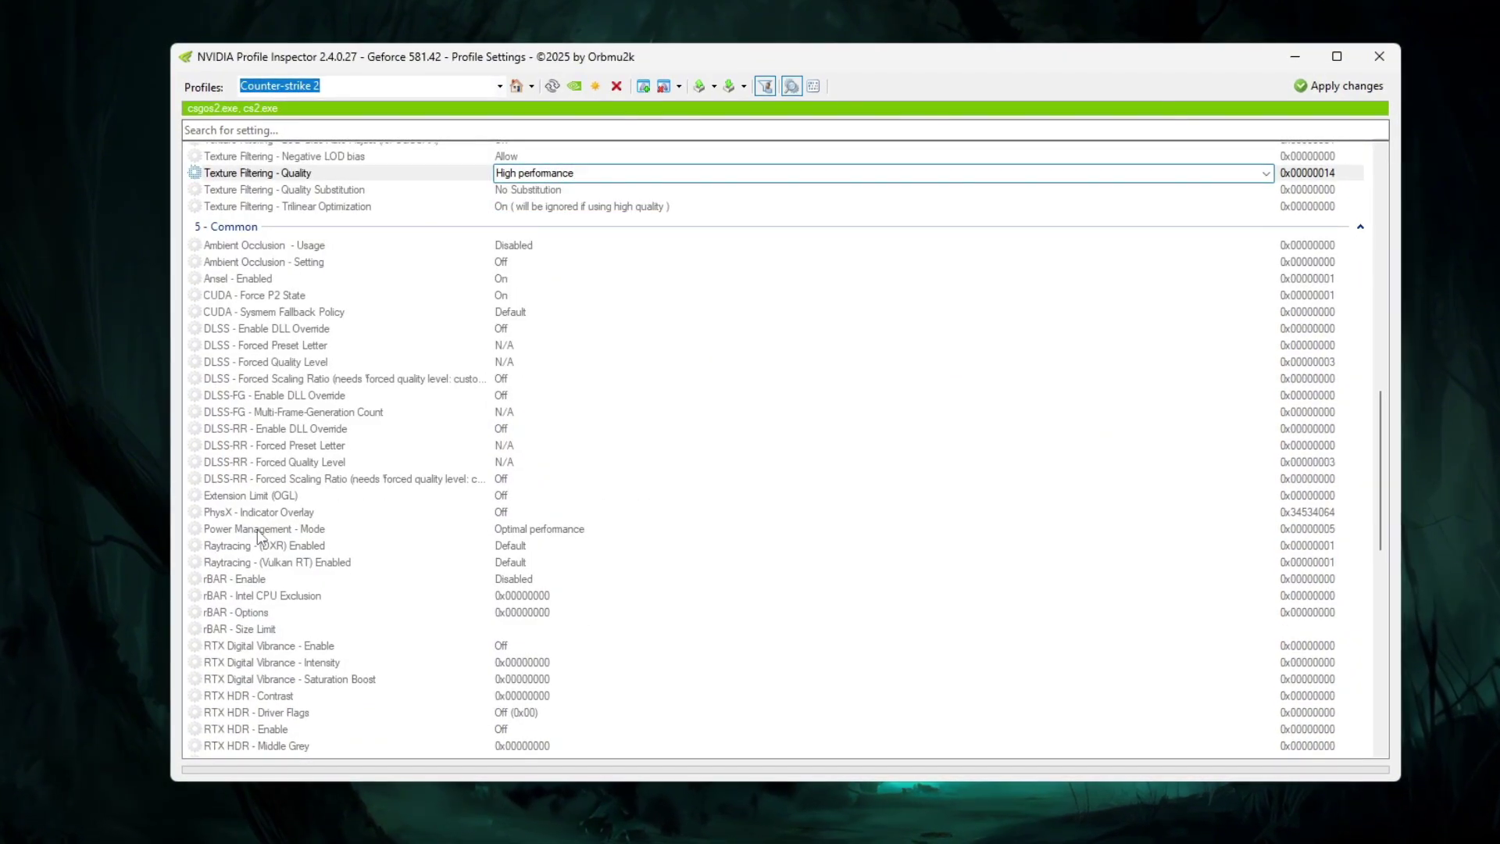
Step: Set Power Management - Mode to Prefer maximum performance
click(259, 530)
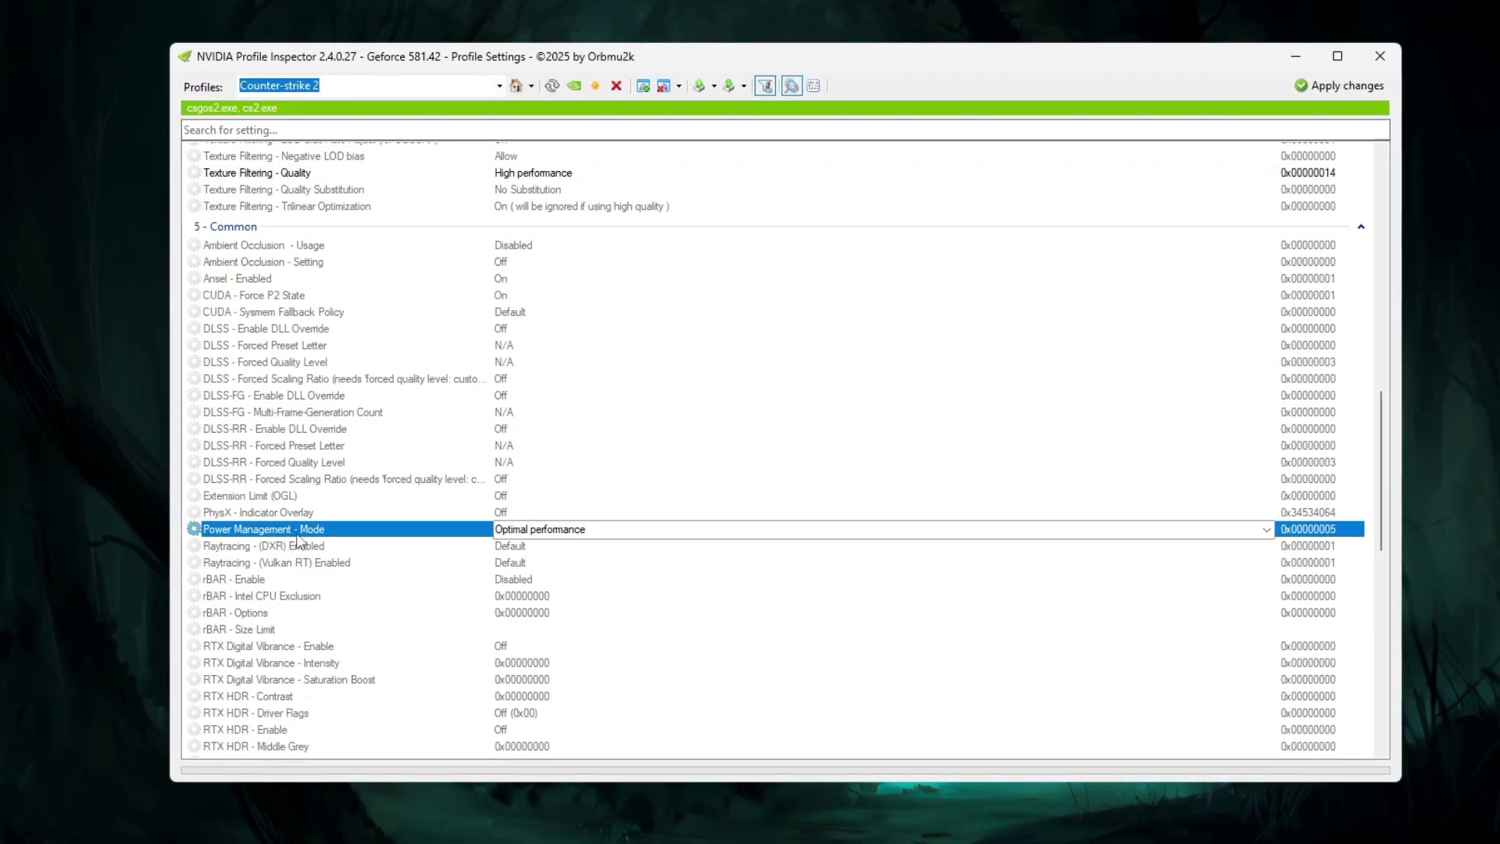
click(1269, 531)
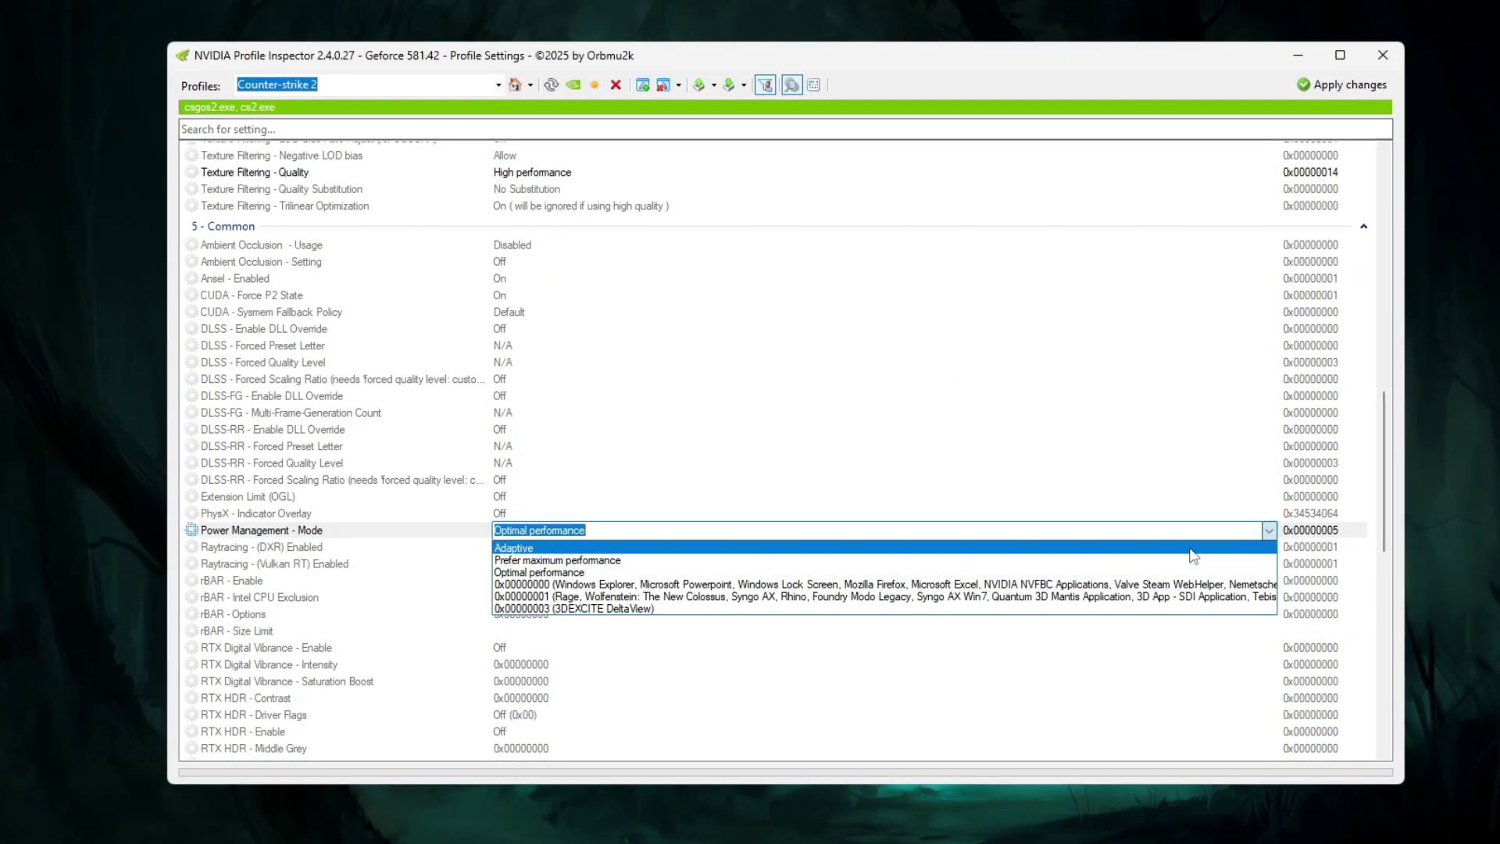
click(531, 556)
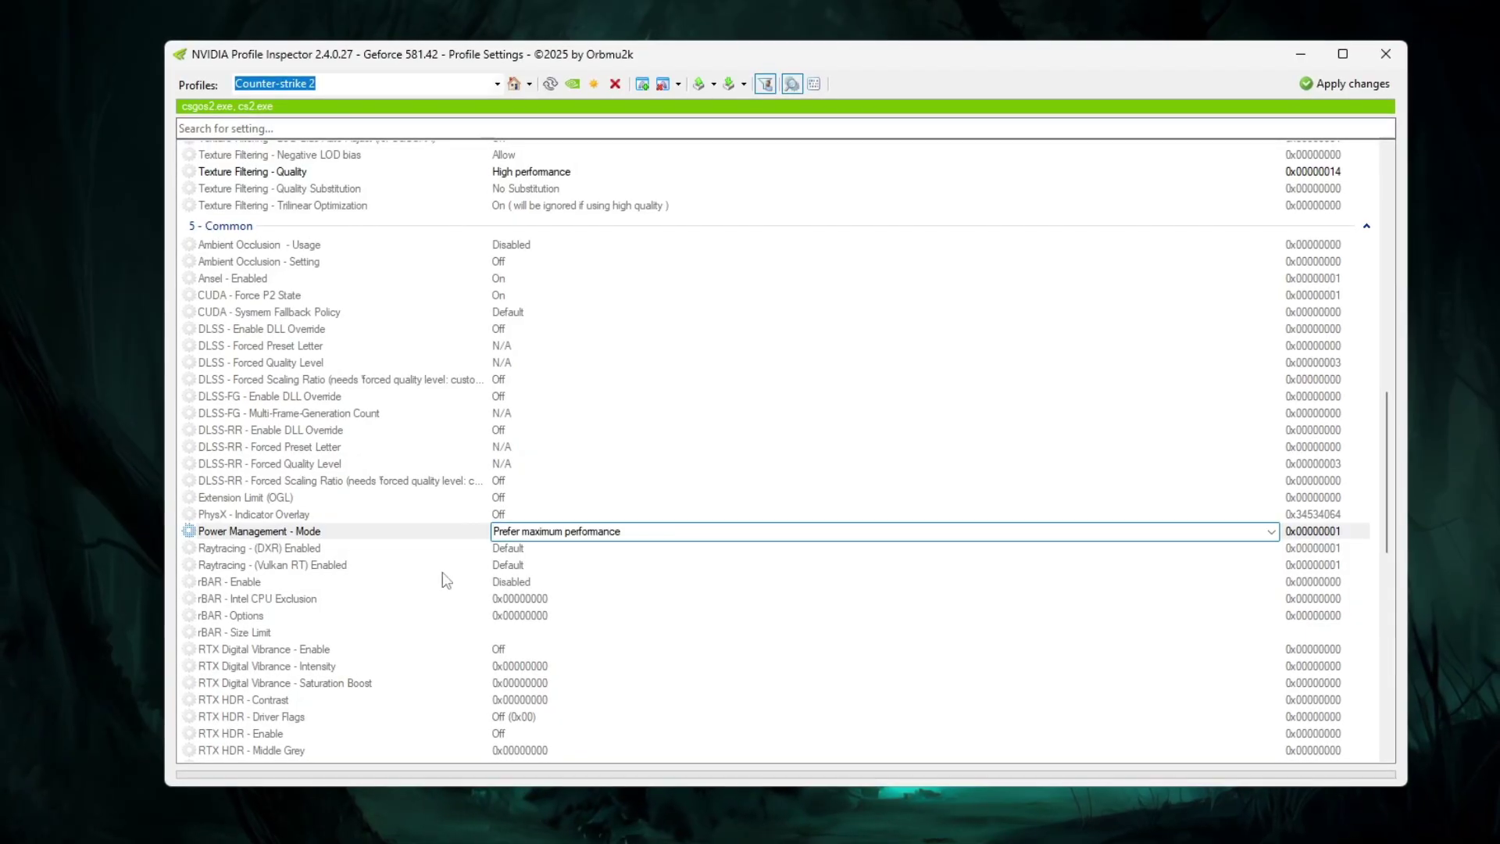
scroll(357, 596, up, 2)
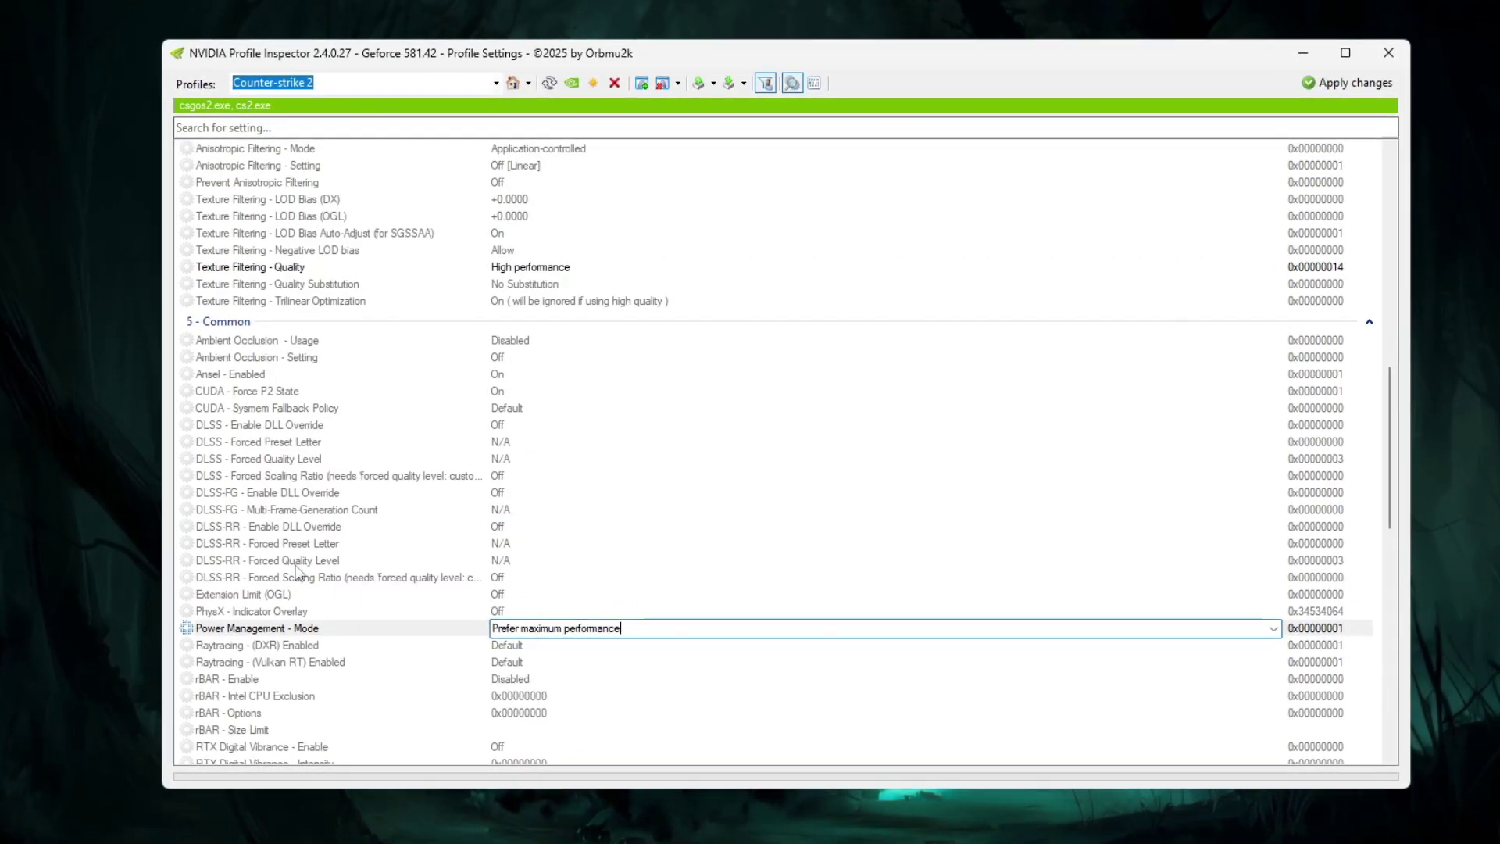
scroll(526, 547, up, 1)
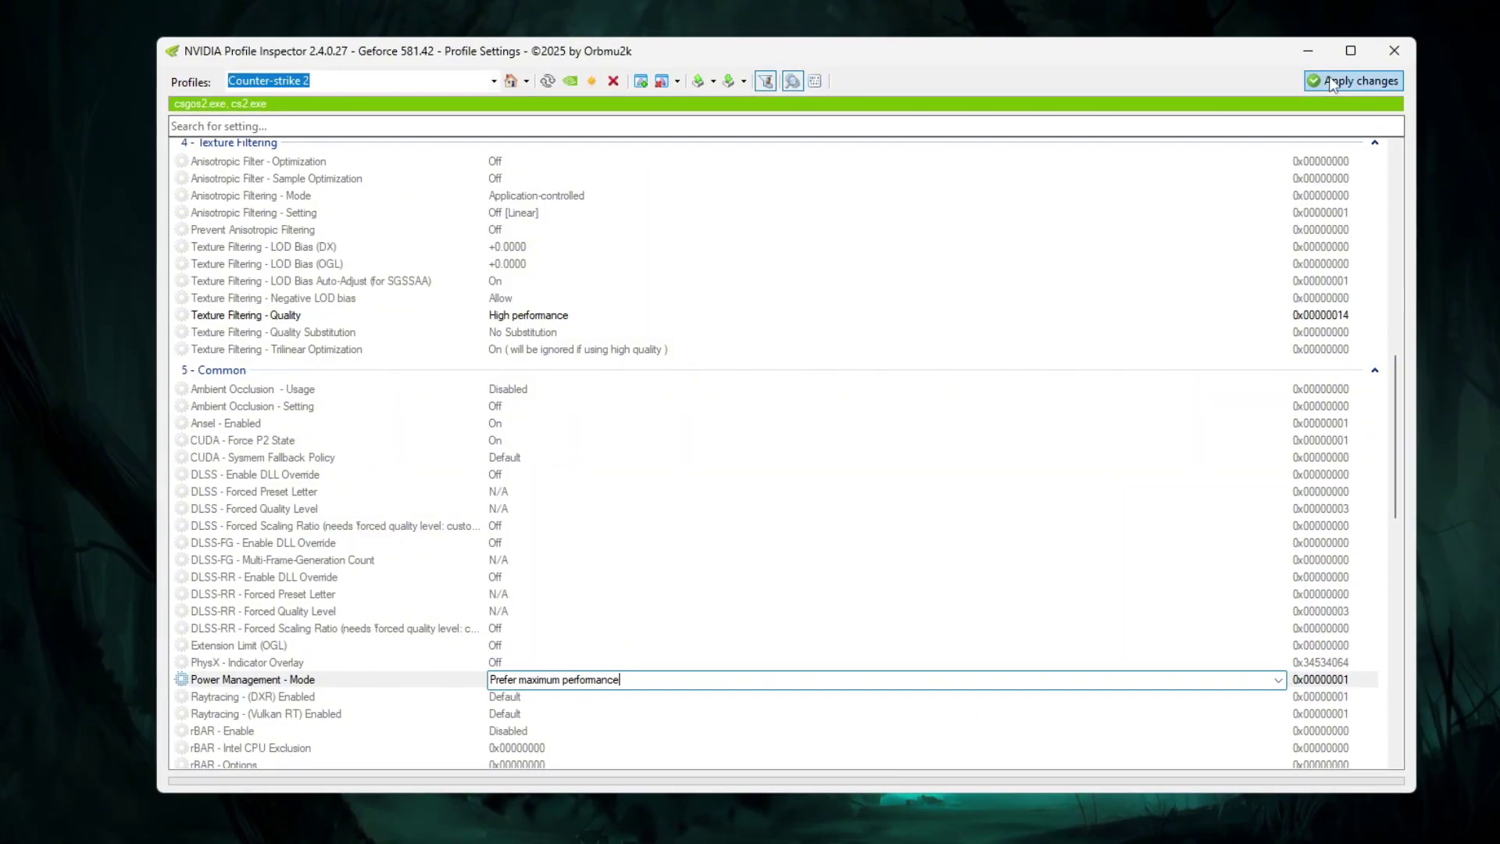
Step: Apply the Counter-strike 2 profile changes and scroll through the settings to review them
click(1332, 80)
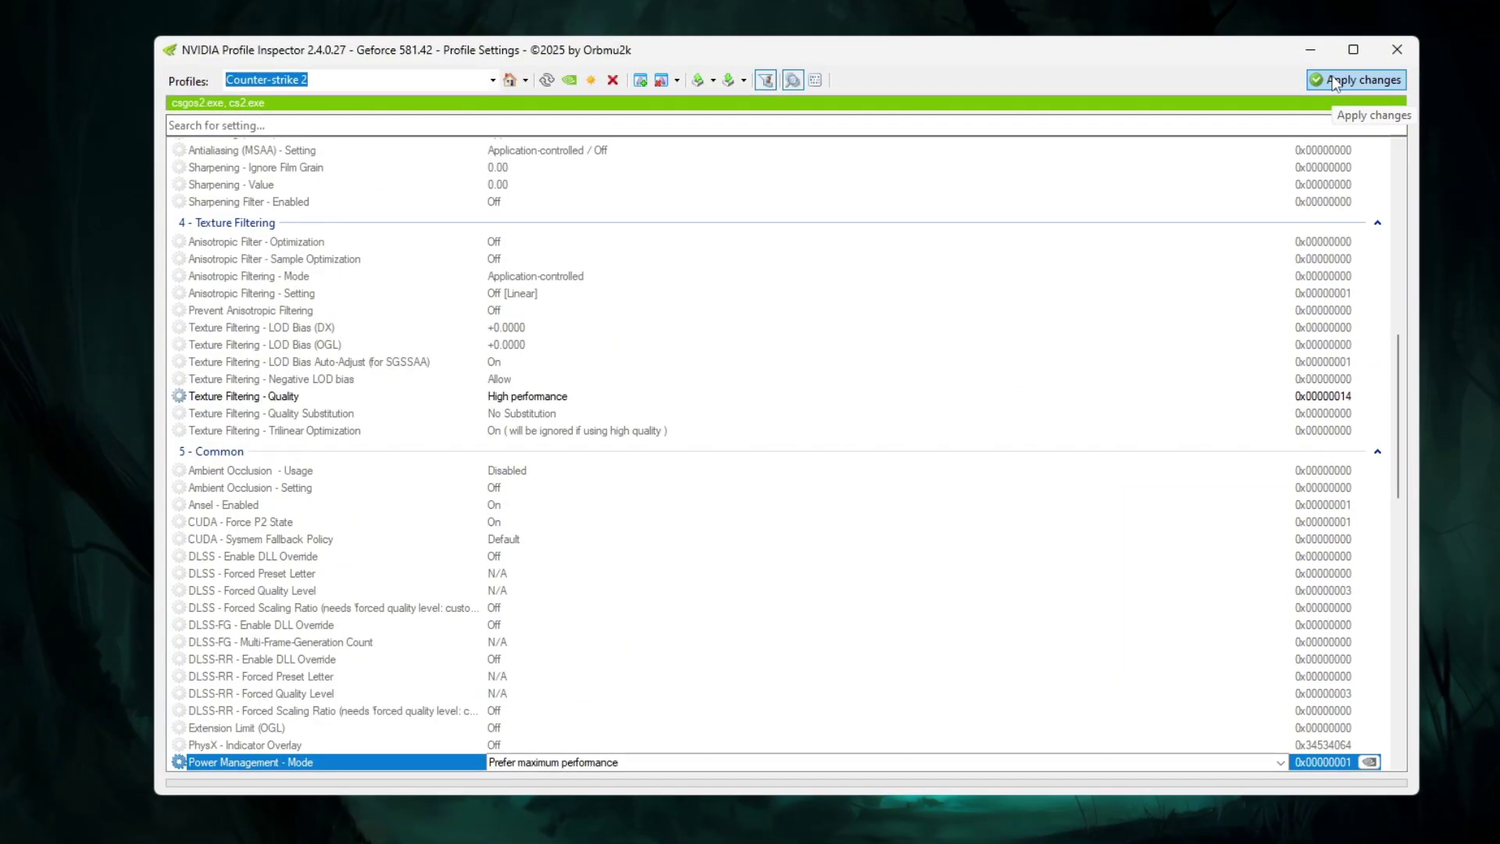
scroll(459, 326, up, 5)
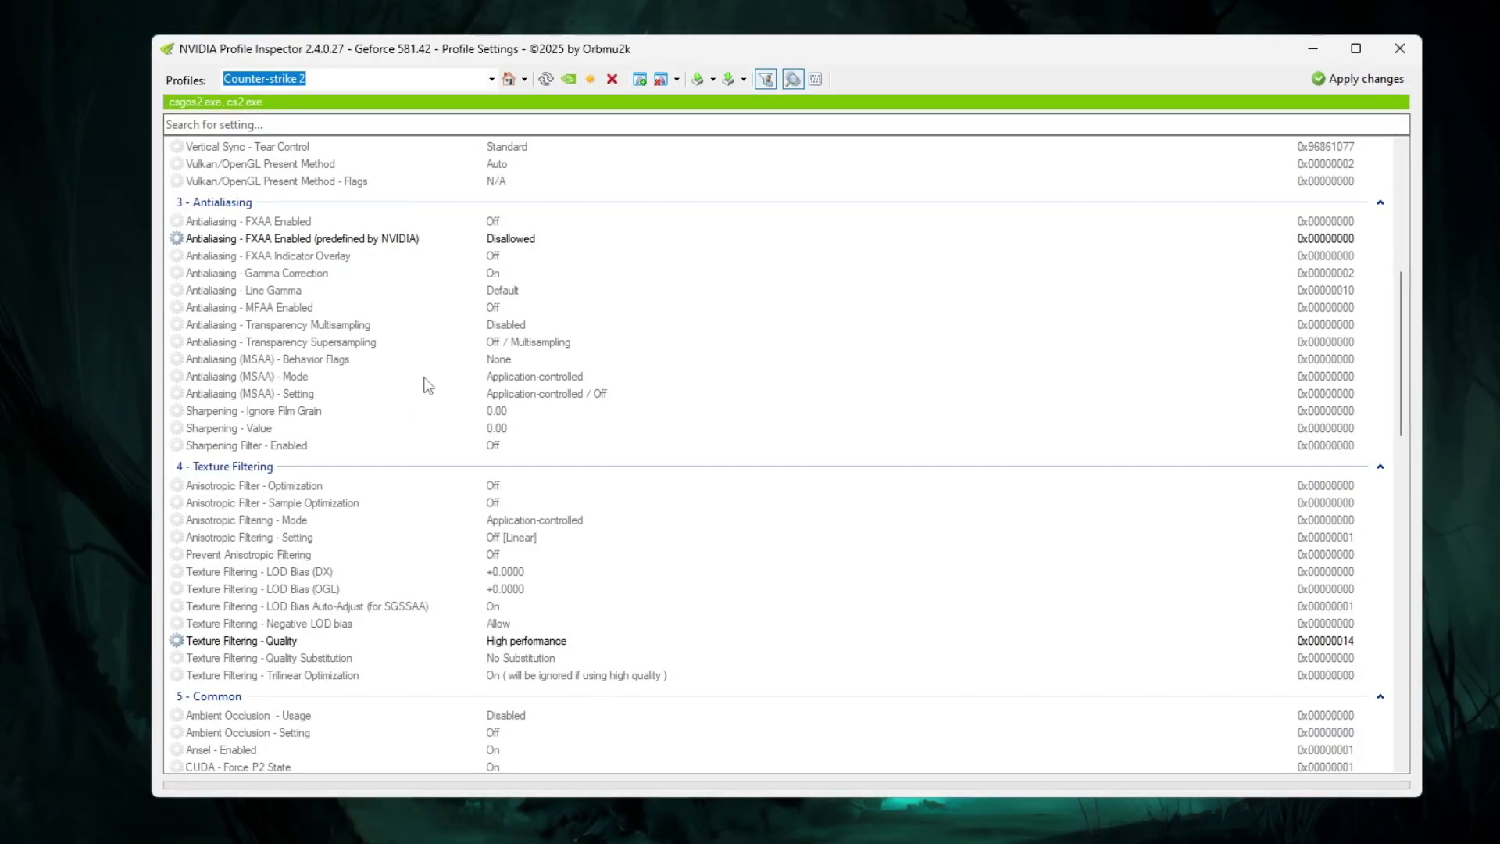
scroll(428, 384, up, 9)
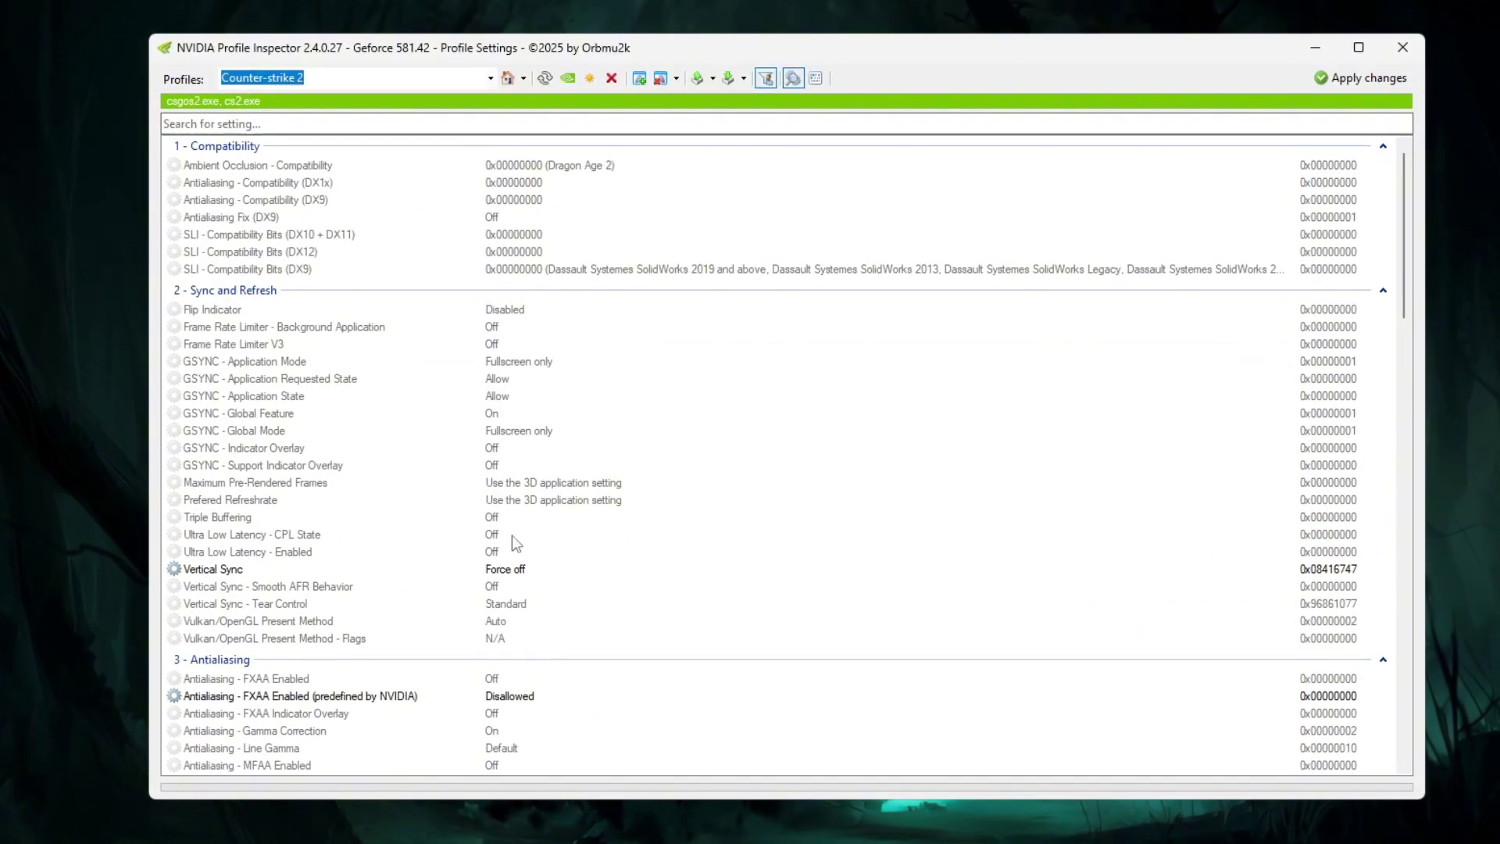
scroll(514, 540, down, 1)
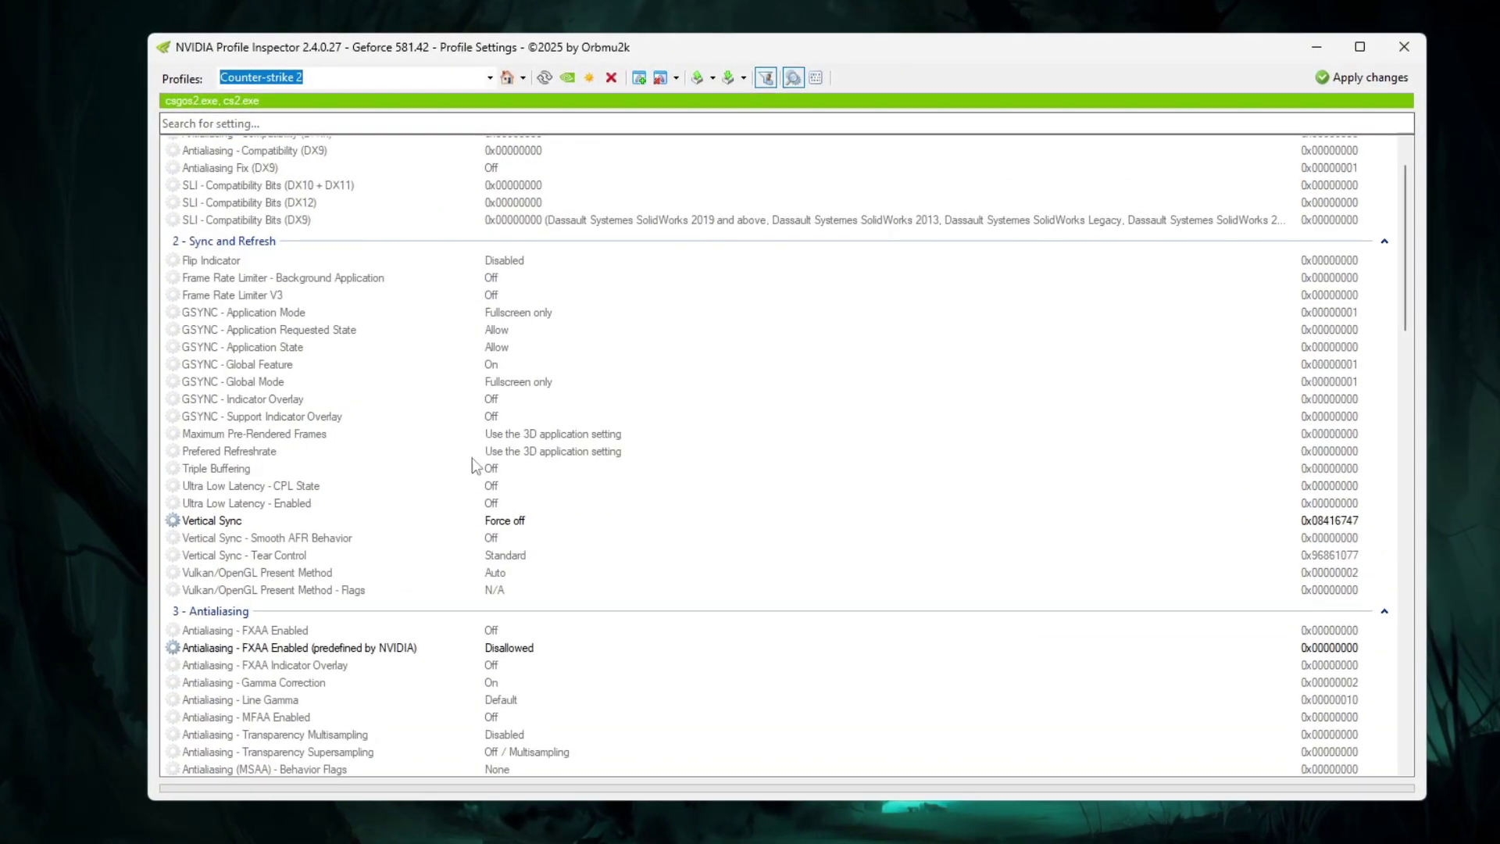
scroll(475, 466, down, 20)
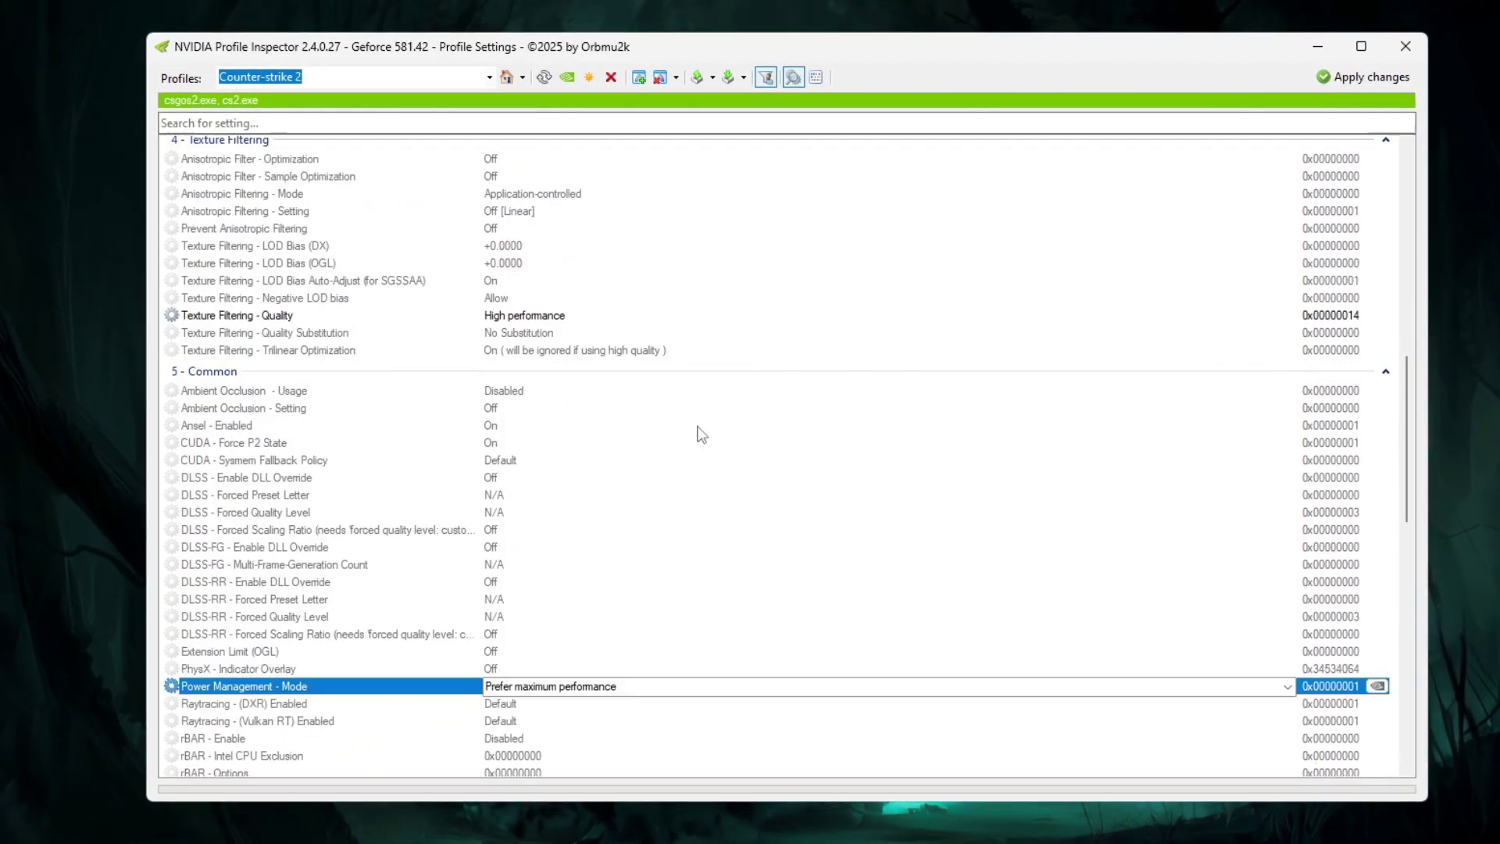
scroll(859, 422, down, 7)
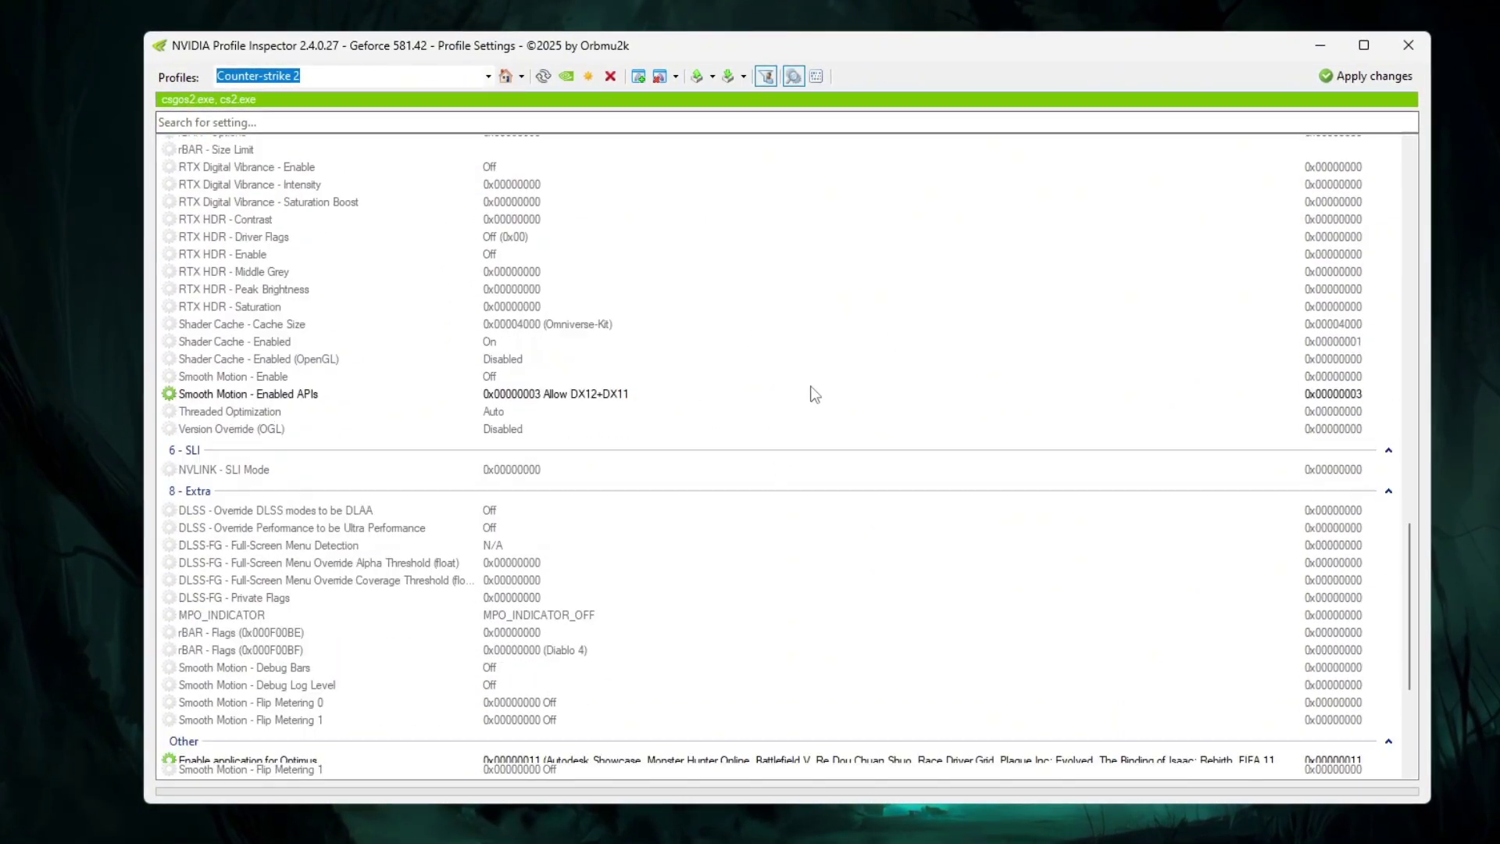
scroll(696, 312, up, 6)
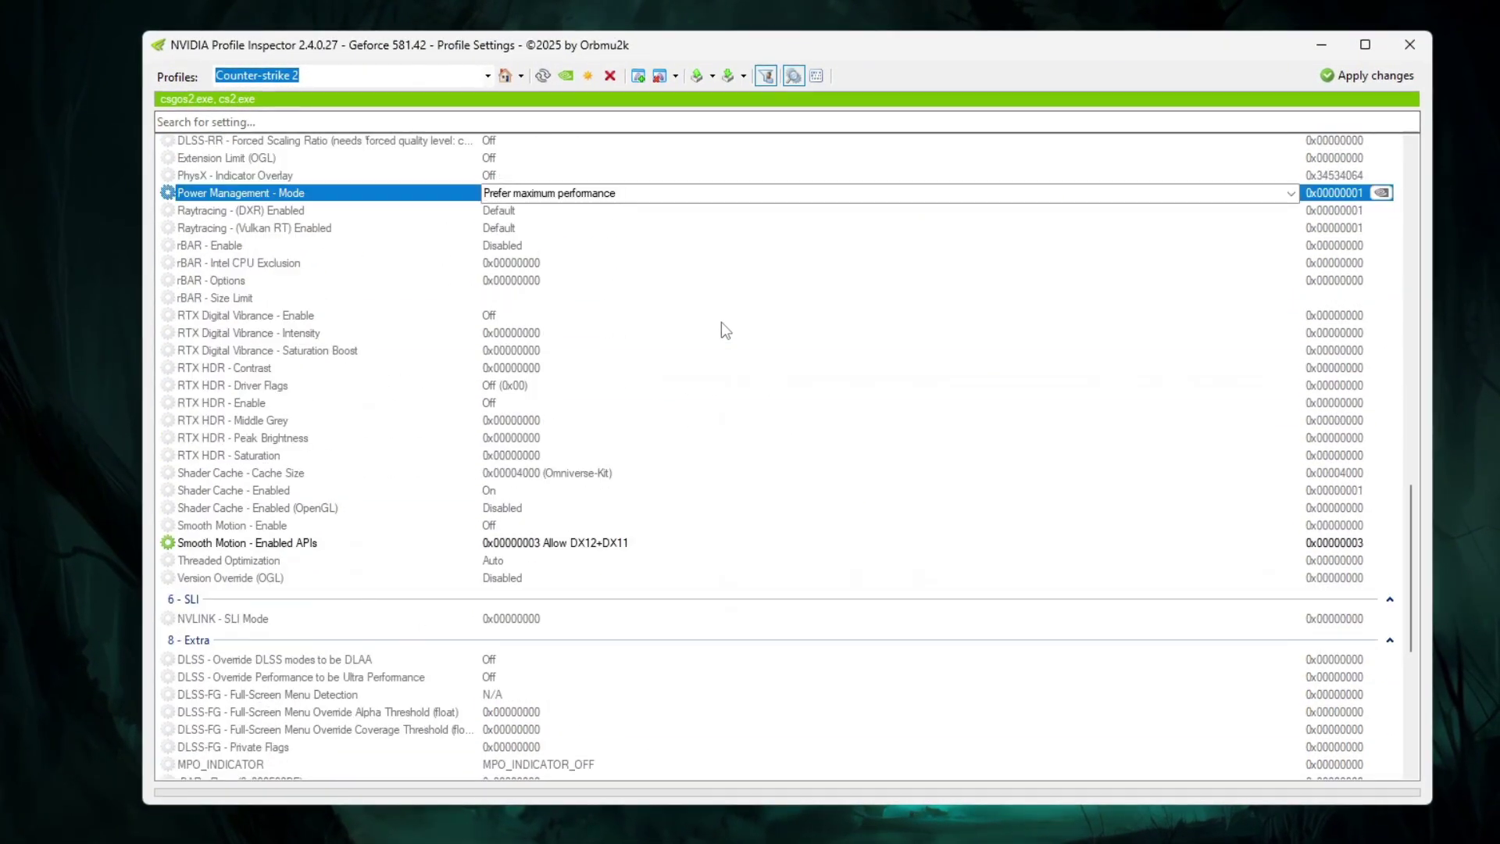
scroll(722, 323, up, 12)
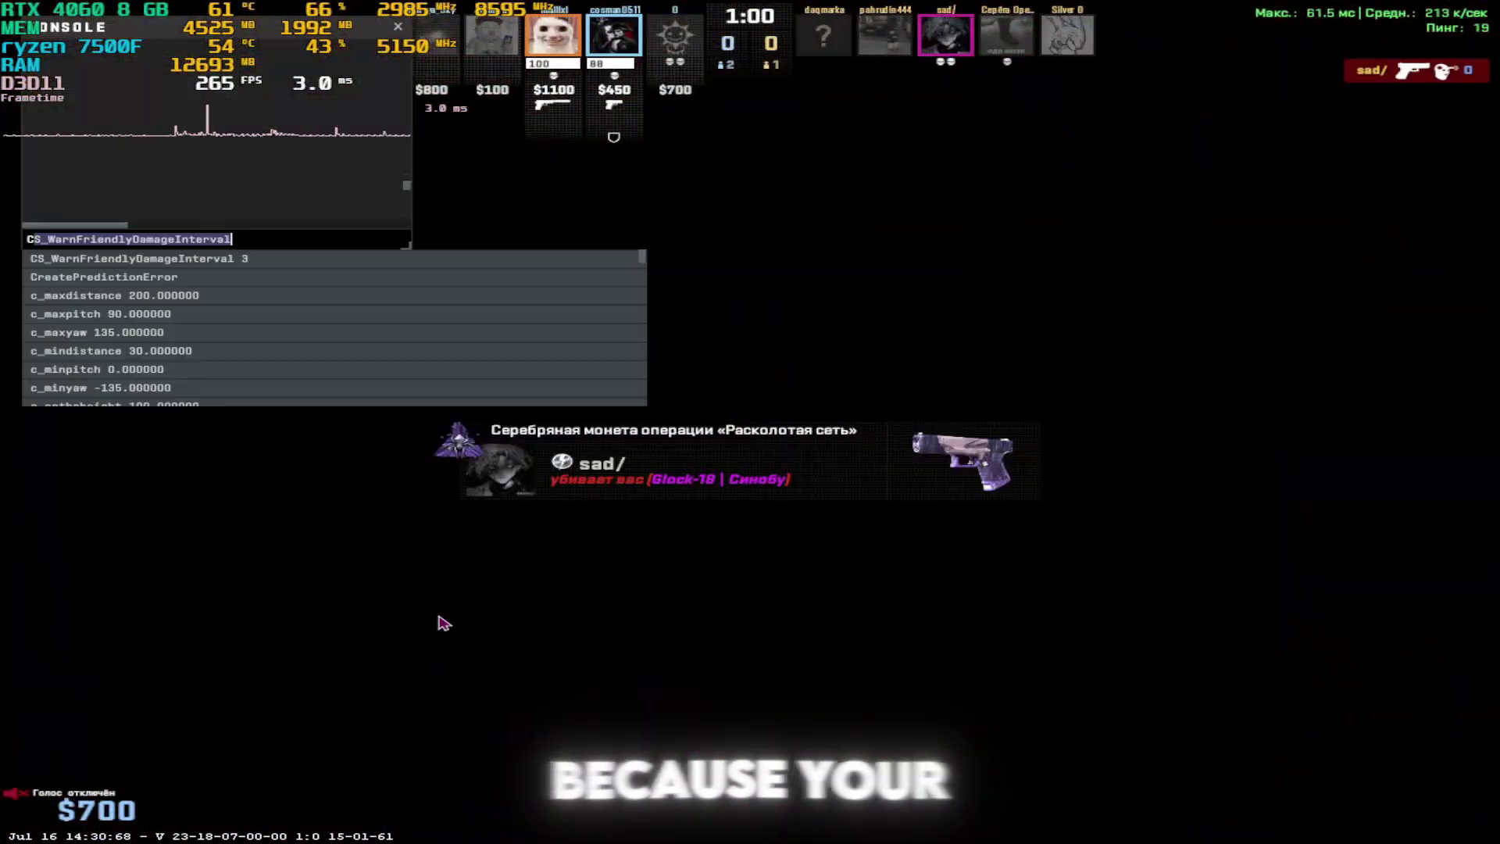
Step: Submit the console command, then correct and enter 'clear' to empty the console
key(Return)
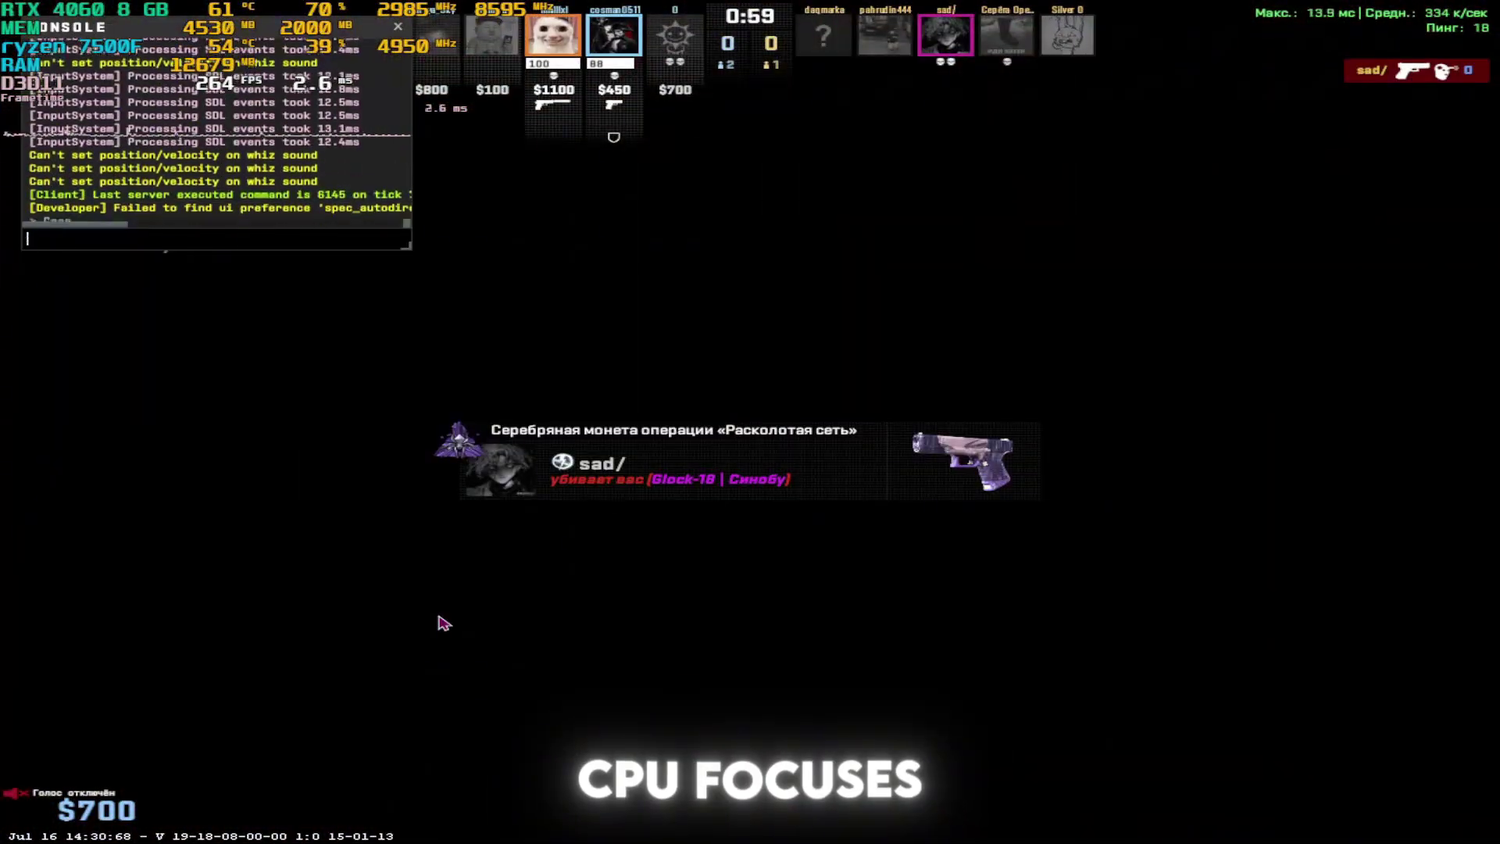
key(BackSpace)
key(BackSpace)
key(BackSpace)
key(BackSpace)
key(BackSpace)
text(clear)
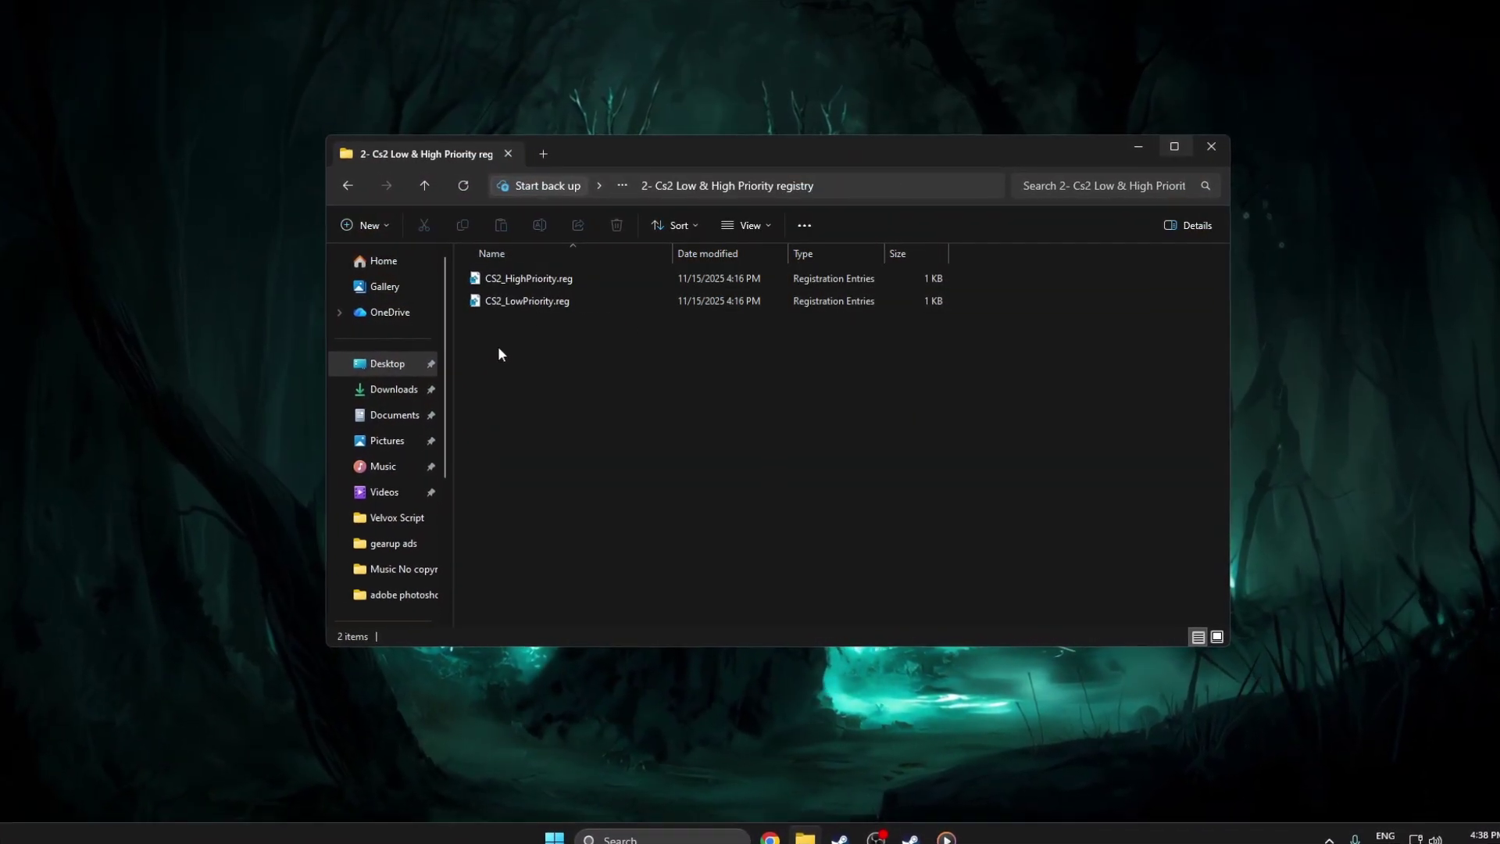
Step: Merge CS2_HighPriority.reg into the registry, confirming the UAC prompt, warning and success message
drag(617, 350, 505, 264)
click(612, 328)
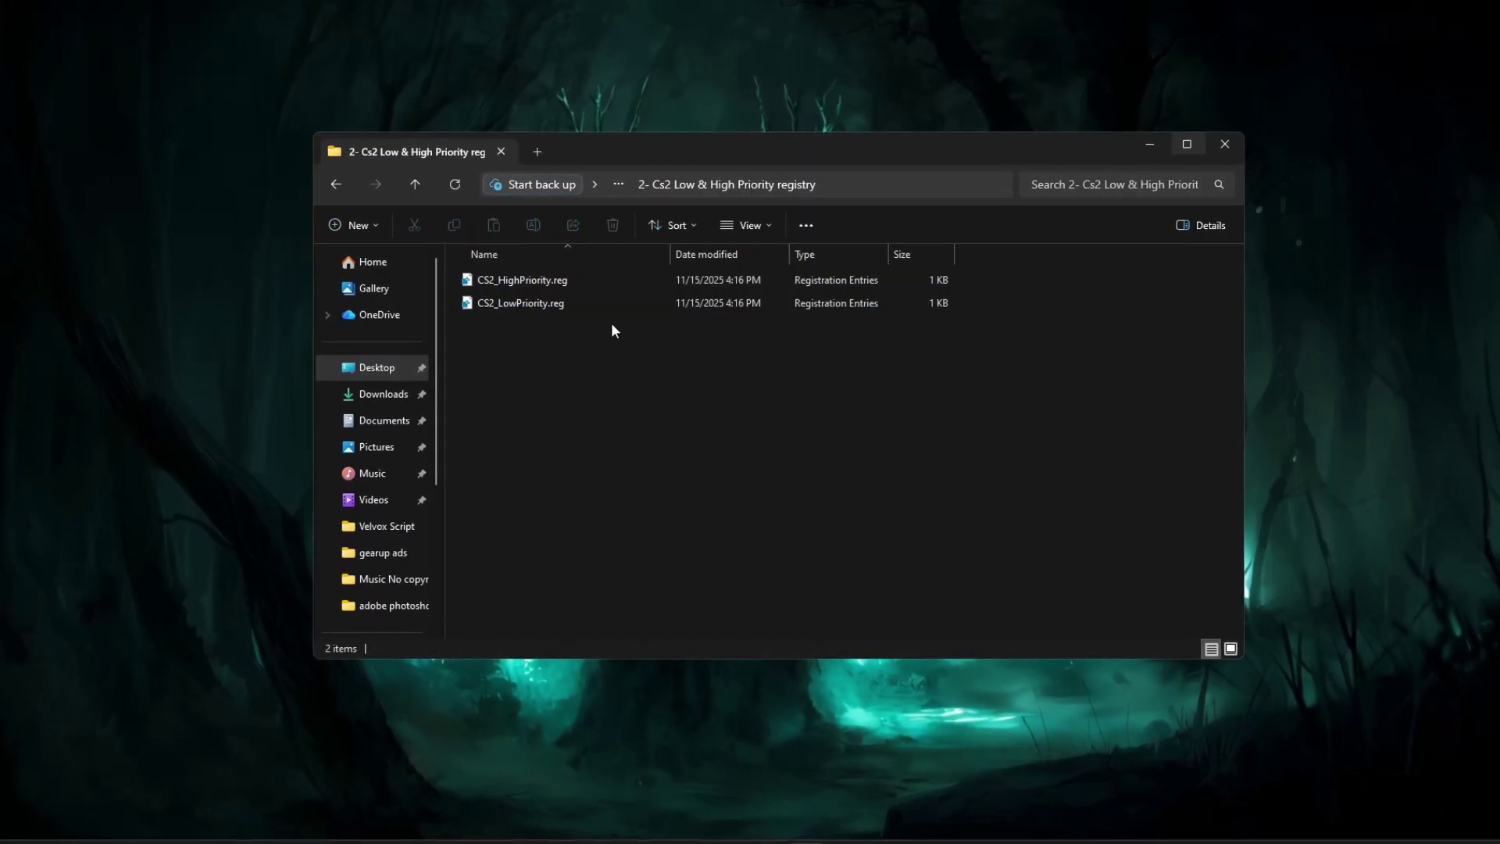
click(508, 285)
click(492, 308)
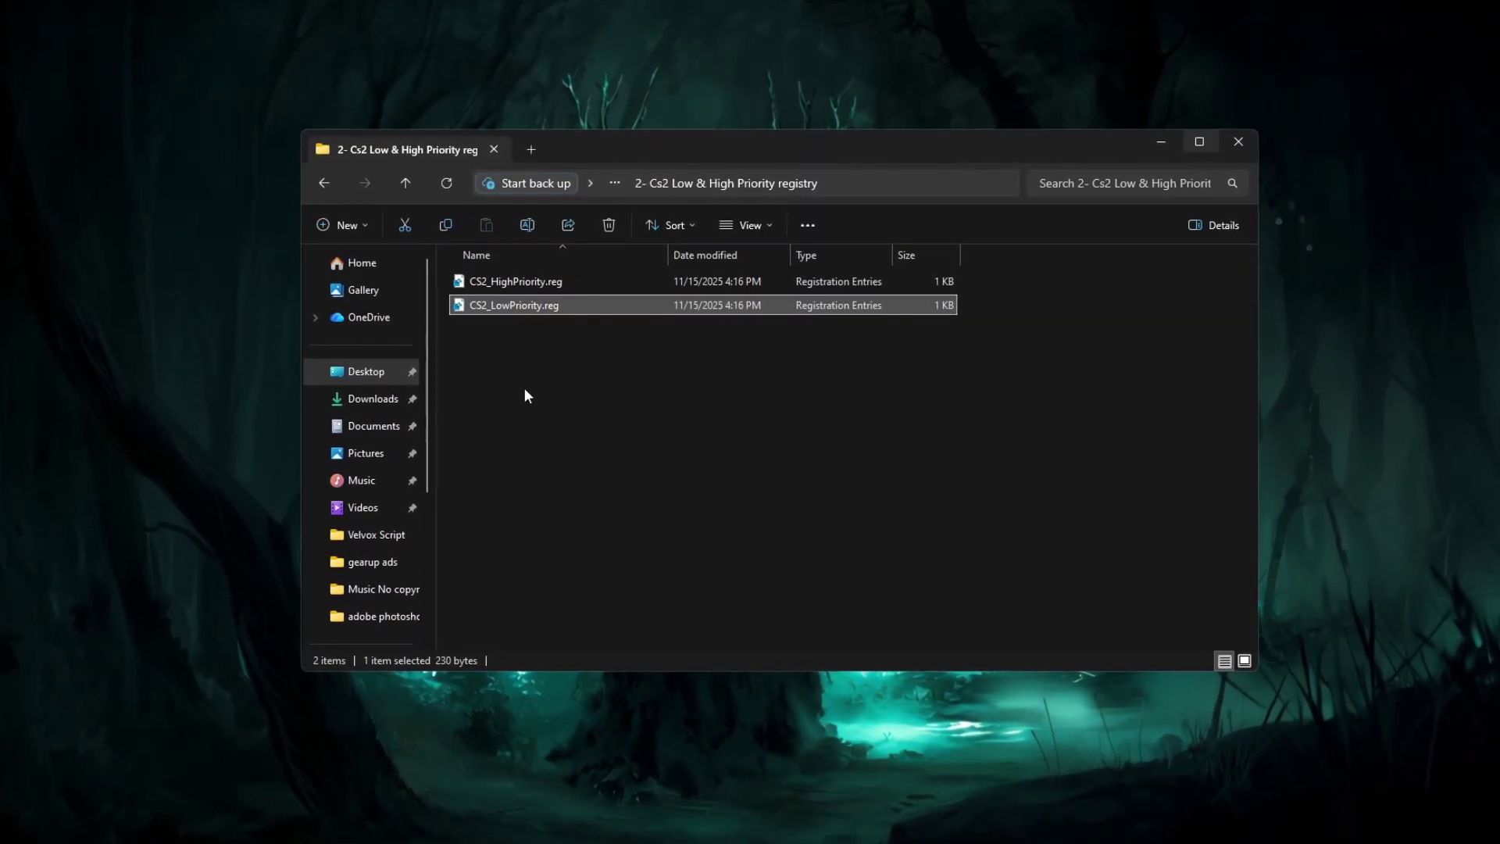
click(489, 282)
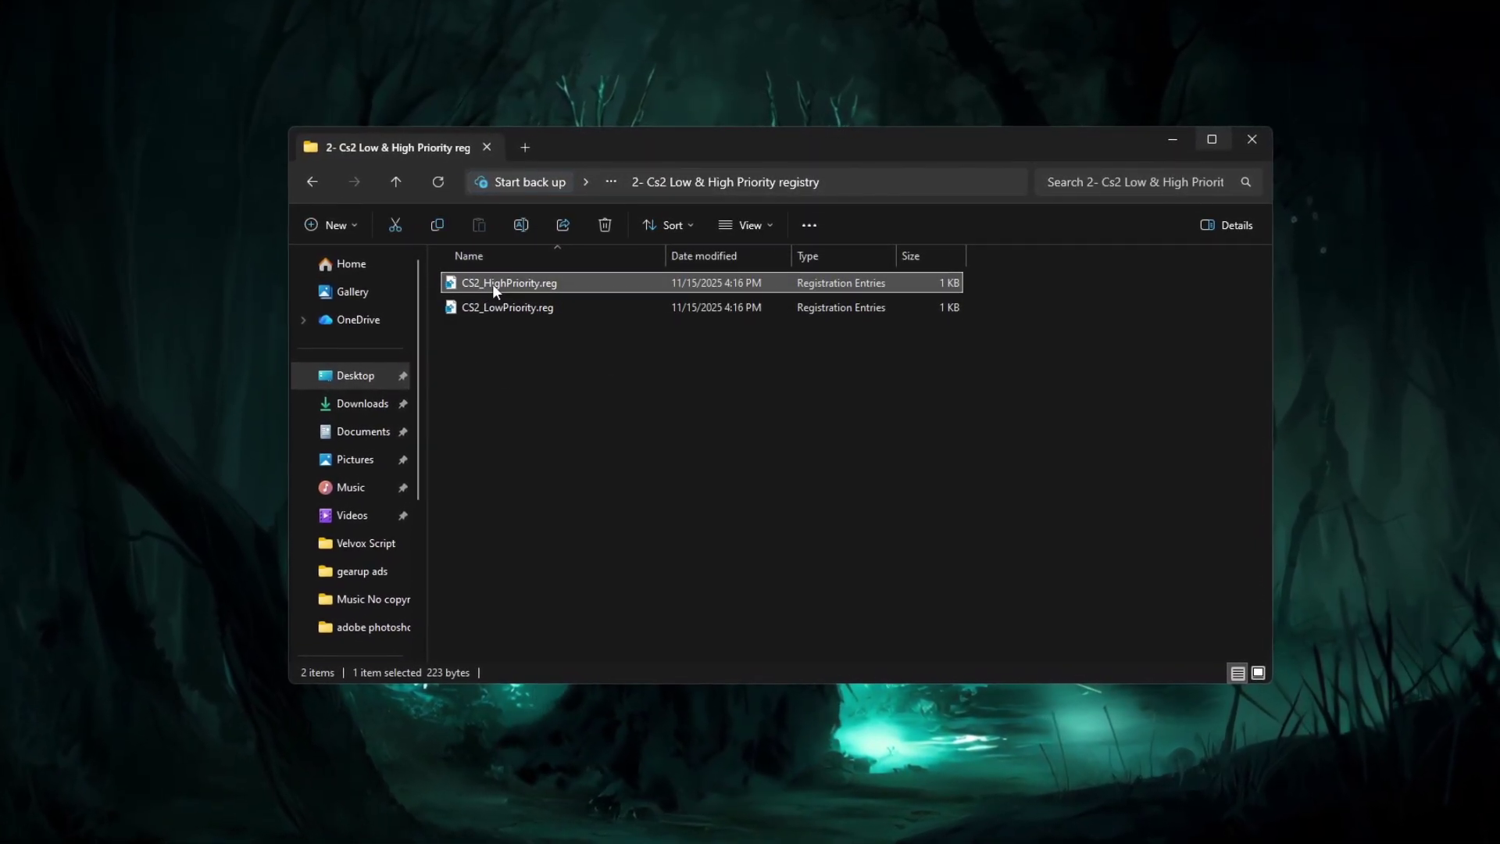
double_click(492, 286)
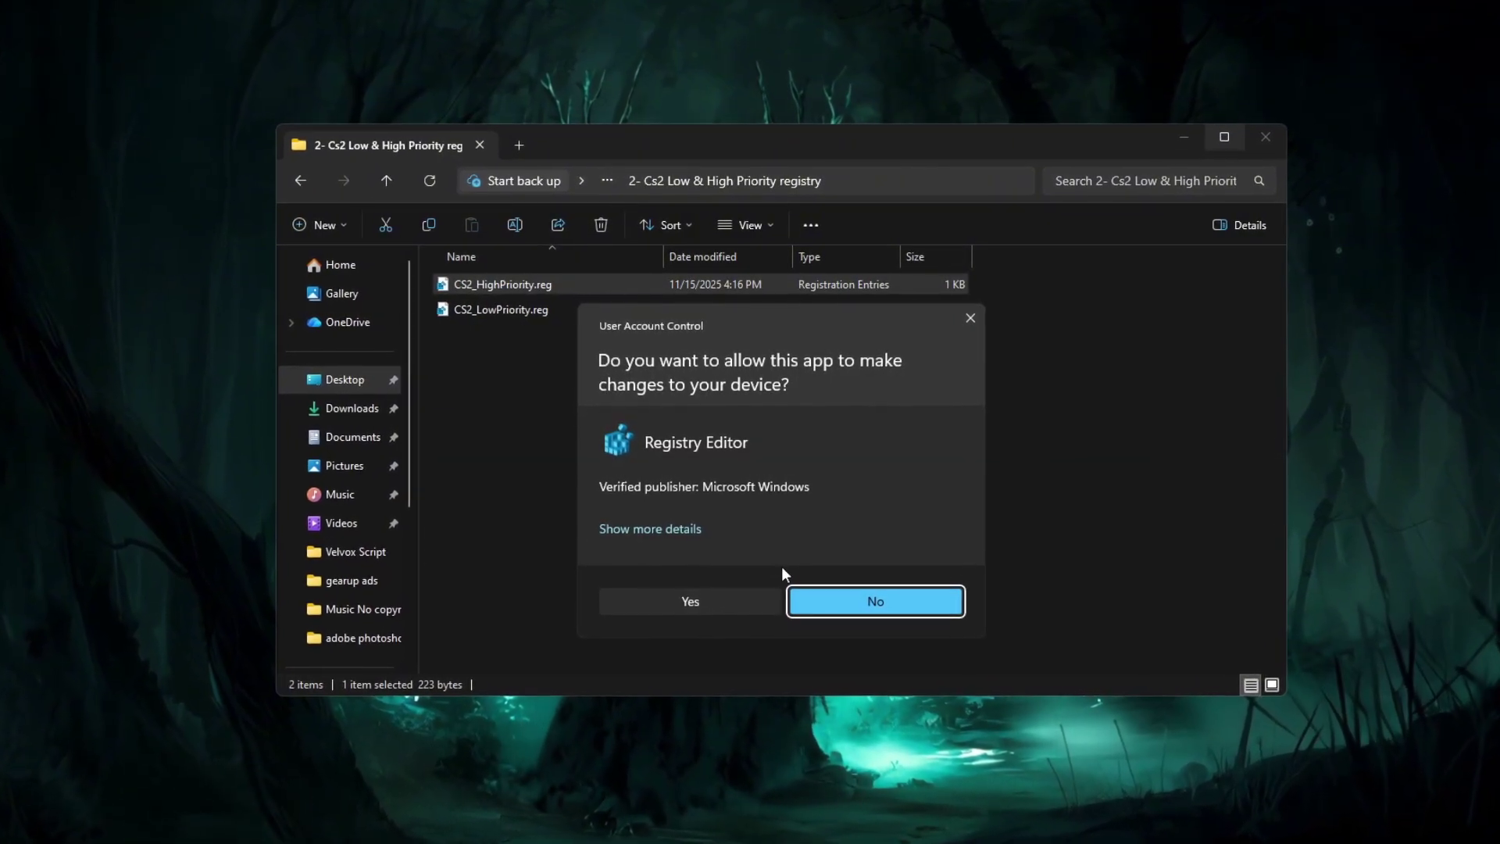
click(687, 600)
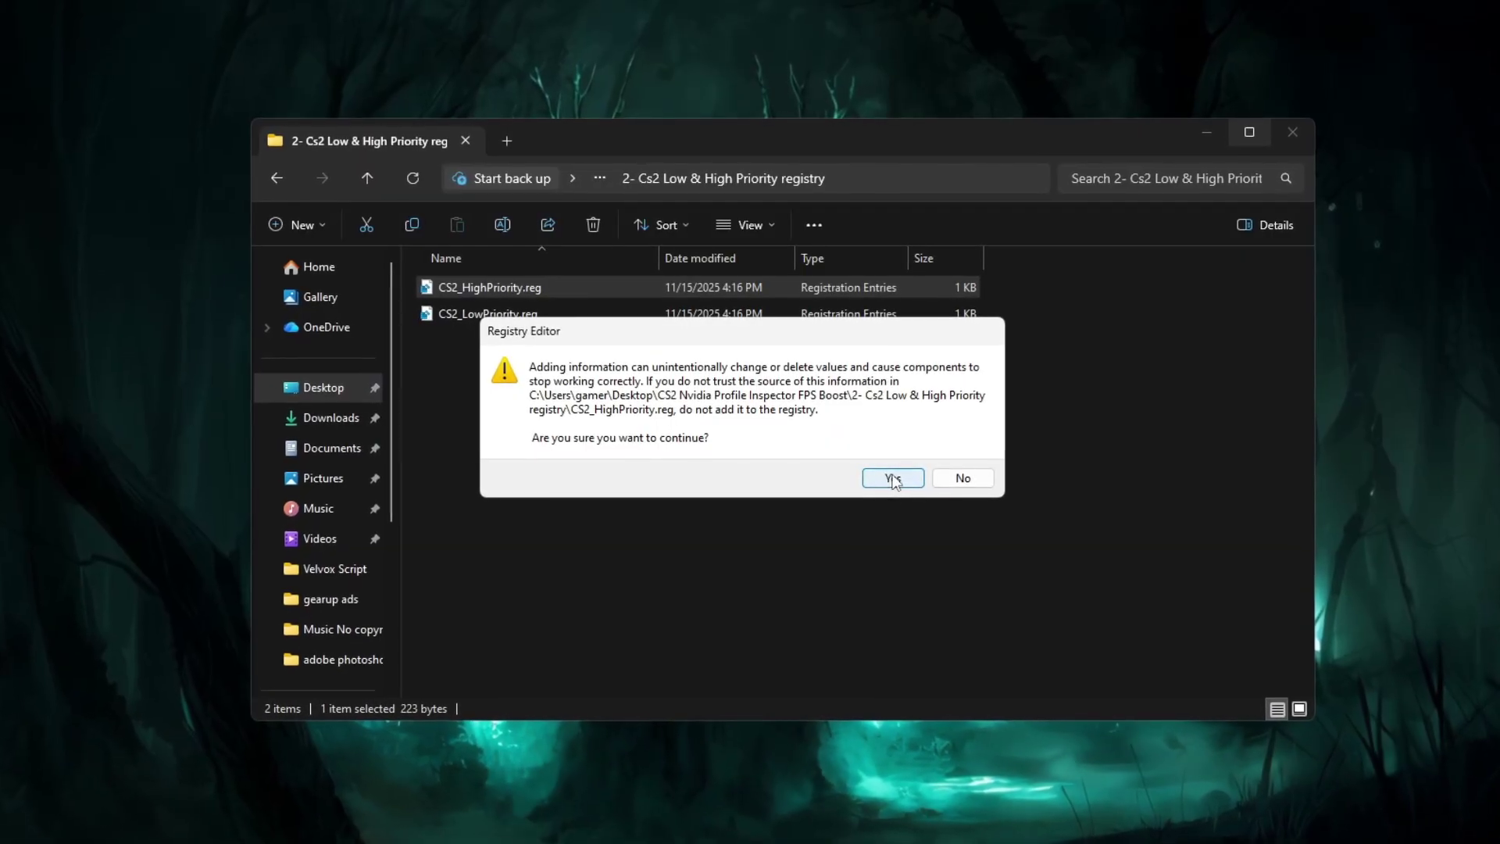
click(893, 478)
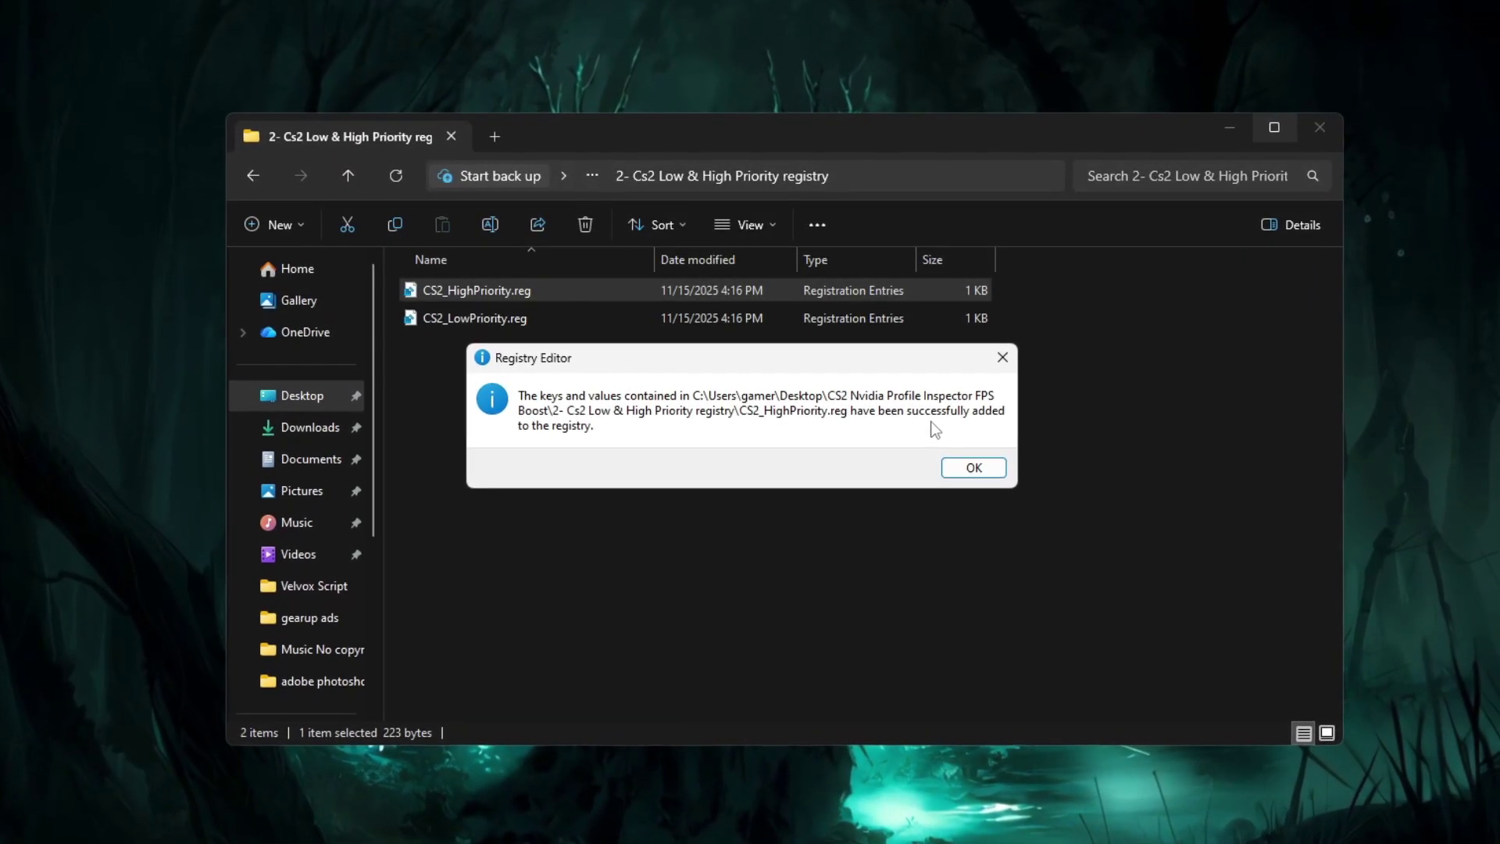
click(977, 467)
click(608, 429)
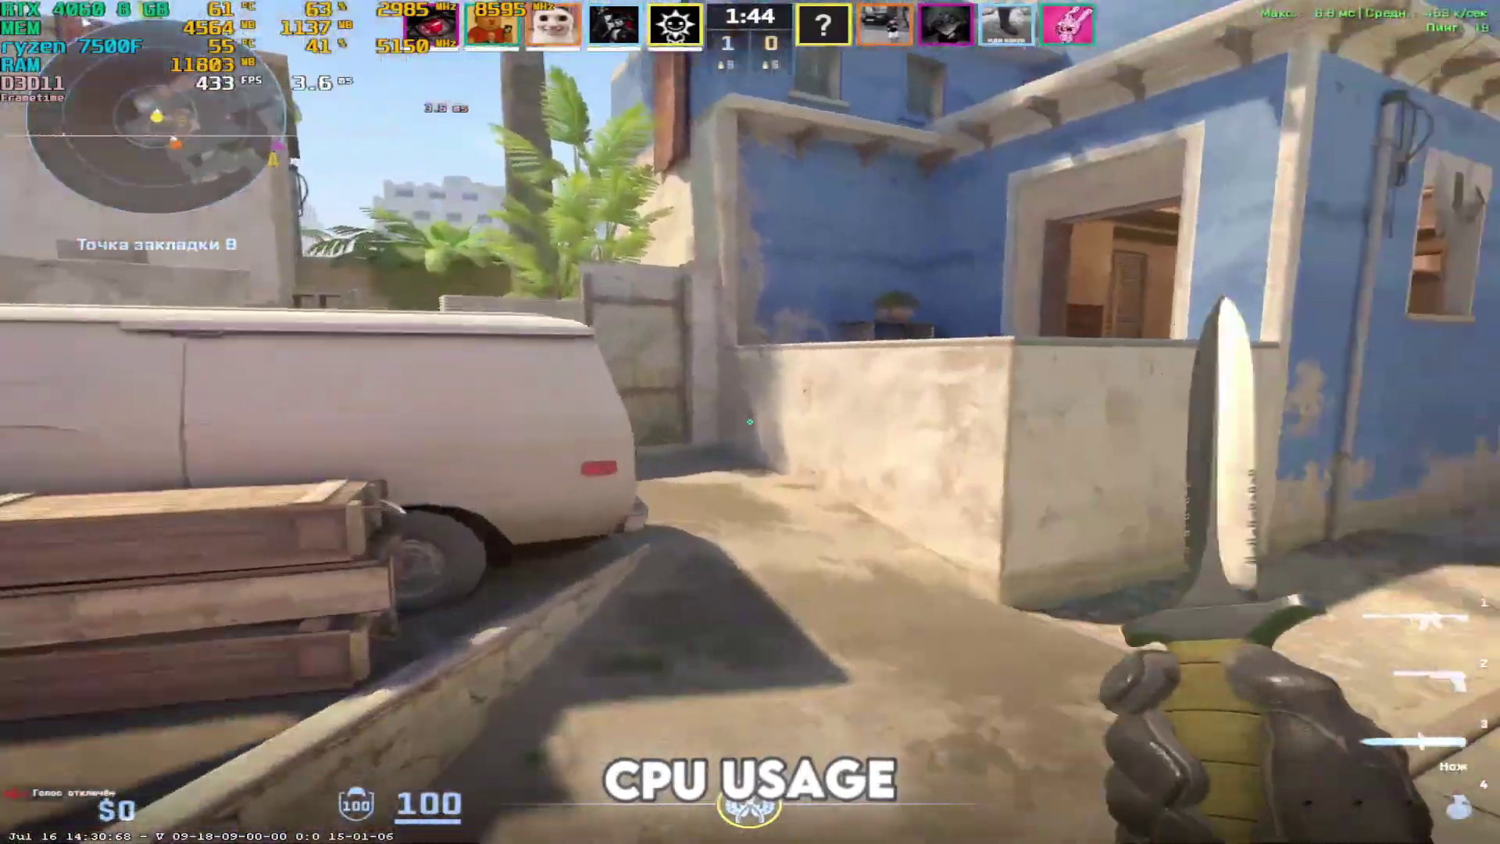
Step: Switch from the knife to the rifle in Counter-Strike 2, then scroll down to the 3-Optimizer folder containing Optimizer-16.7.exe
key(1)
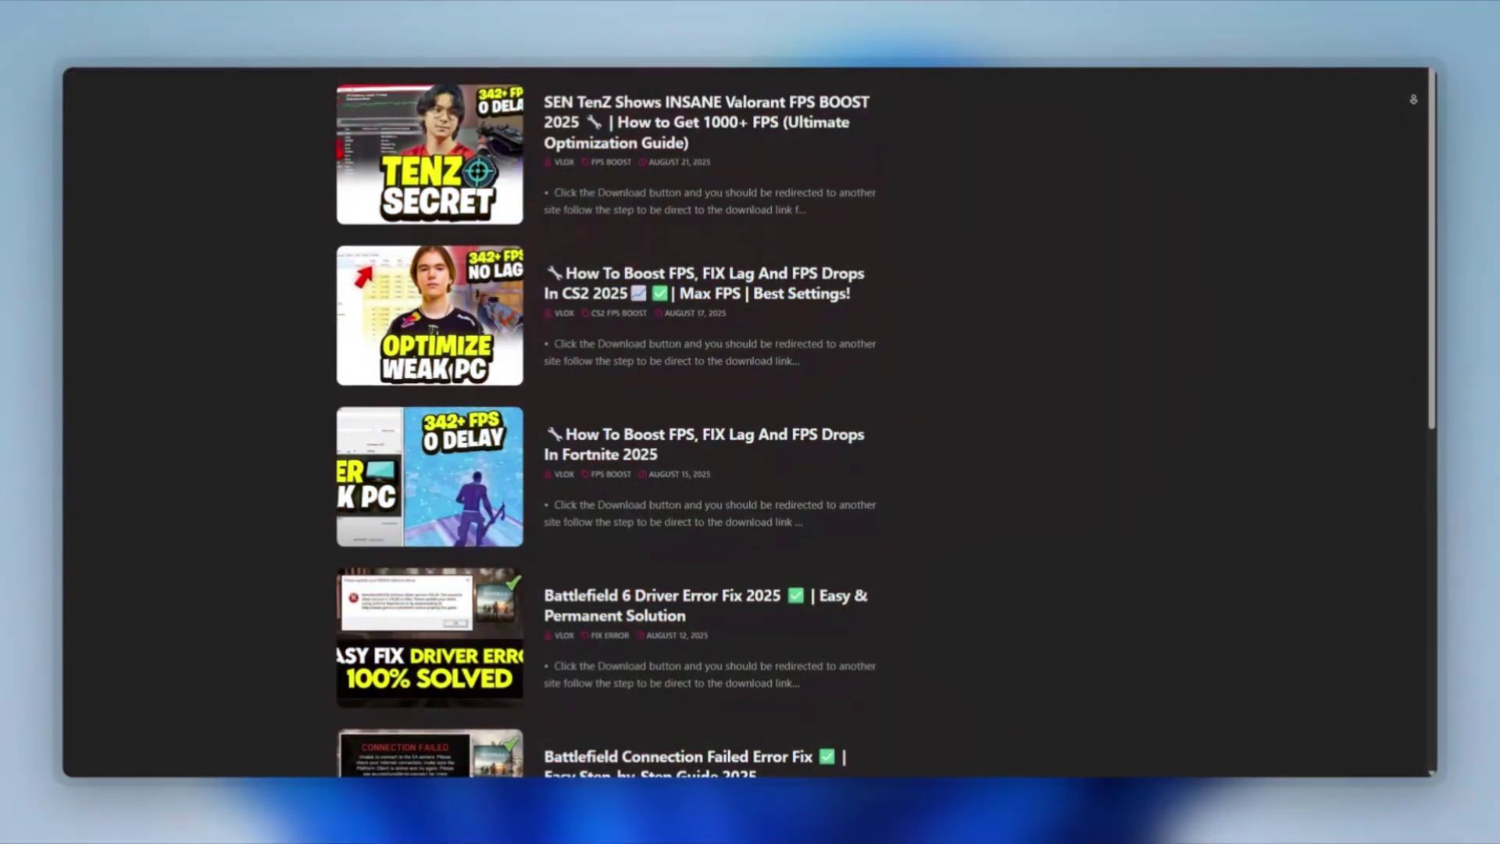
scroll(750, 422, down, 1)
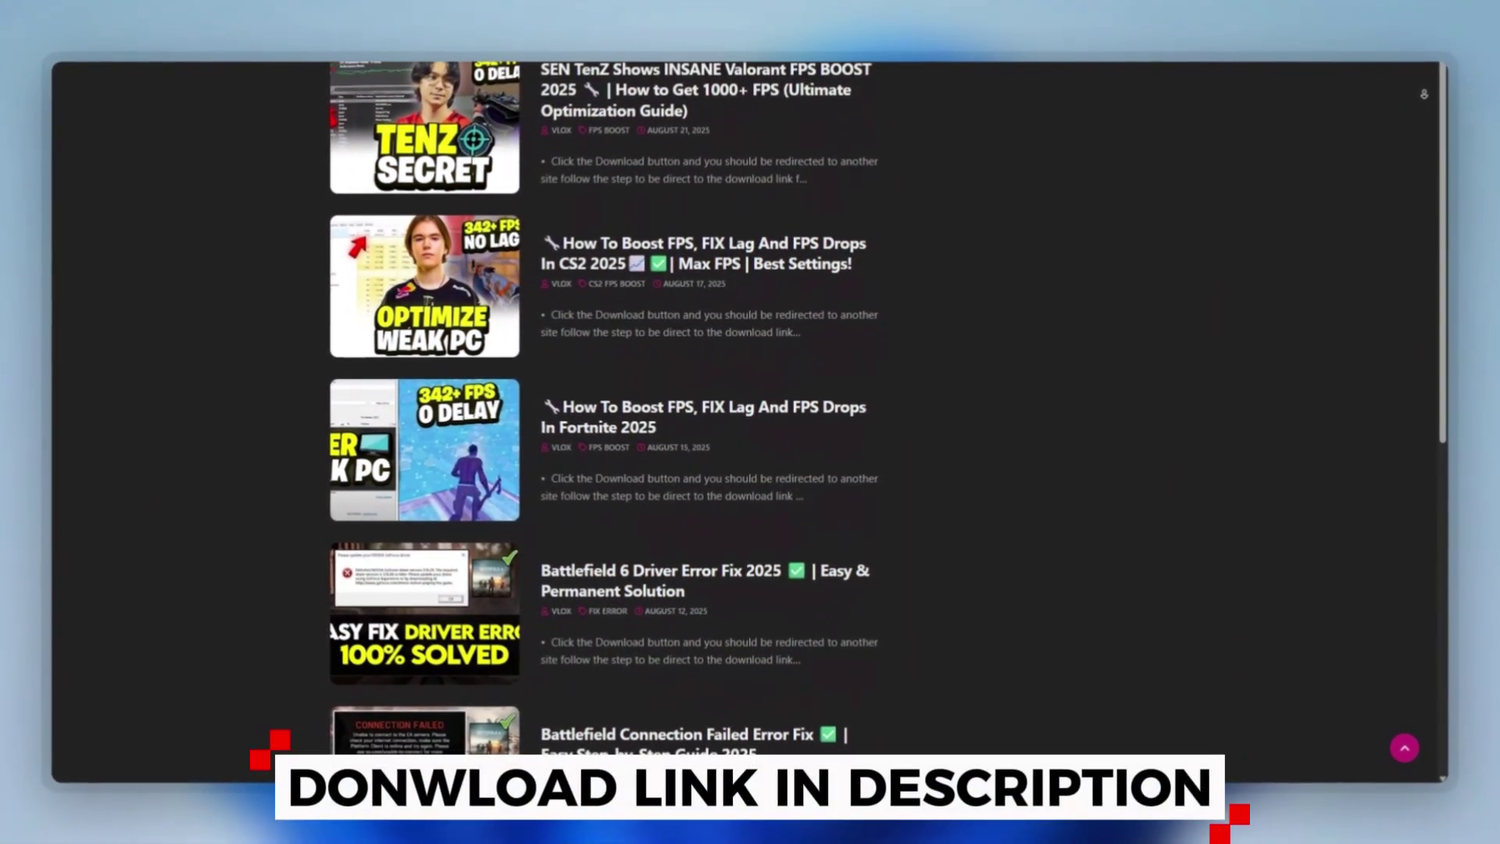
scroll(750, 422, down, 2)
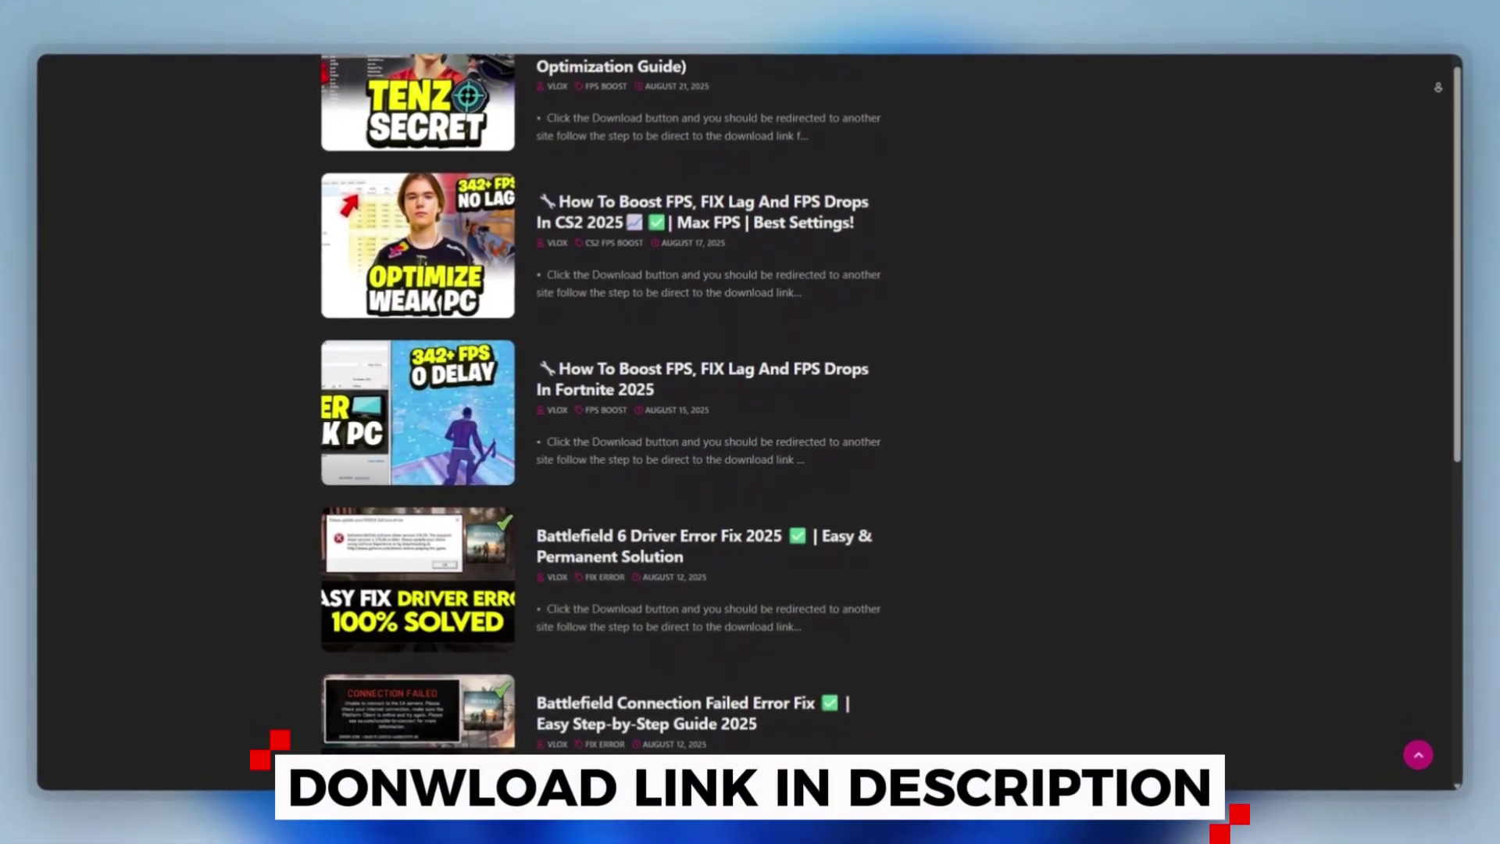
scroll(750, 422, down, 2)
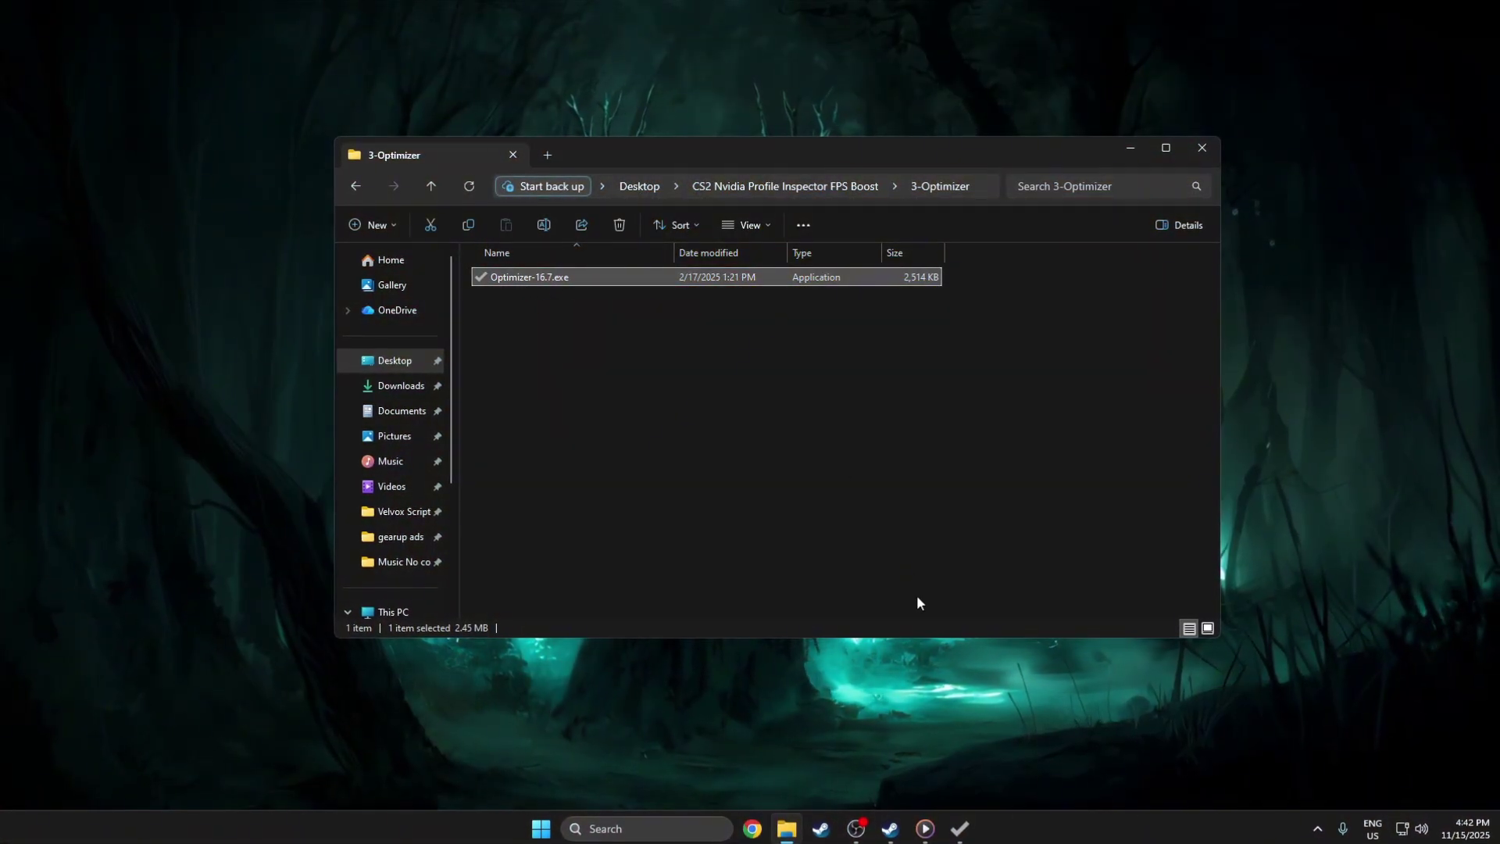
Step: Launch Optimizer 16.7 and enable Optimize Performance, Remove menus delay, and Optimizer Network. Disable SmartScreen, Sticky Keys, NTFS timestamps, and search indexing
click(960, 830)
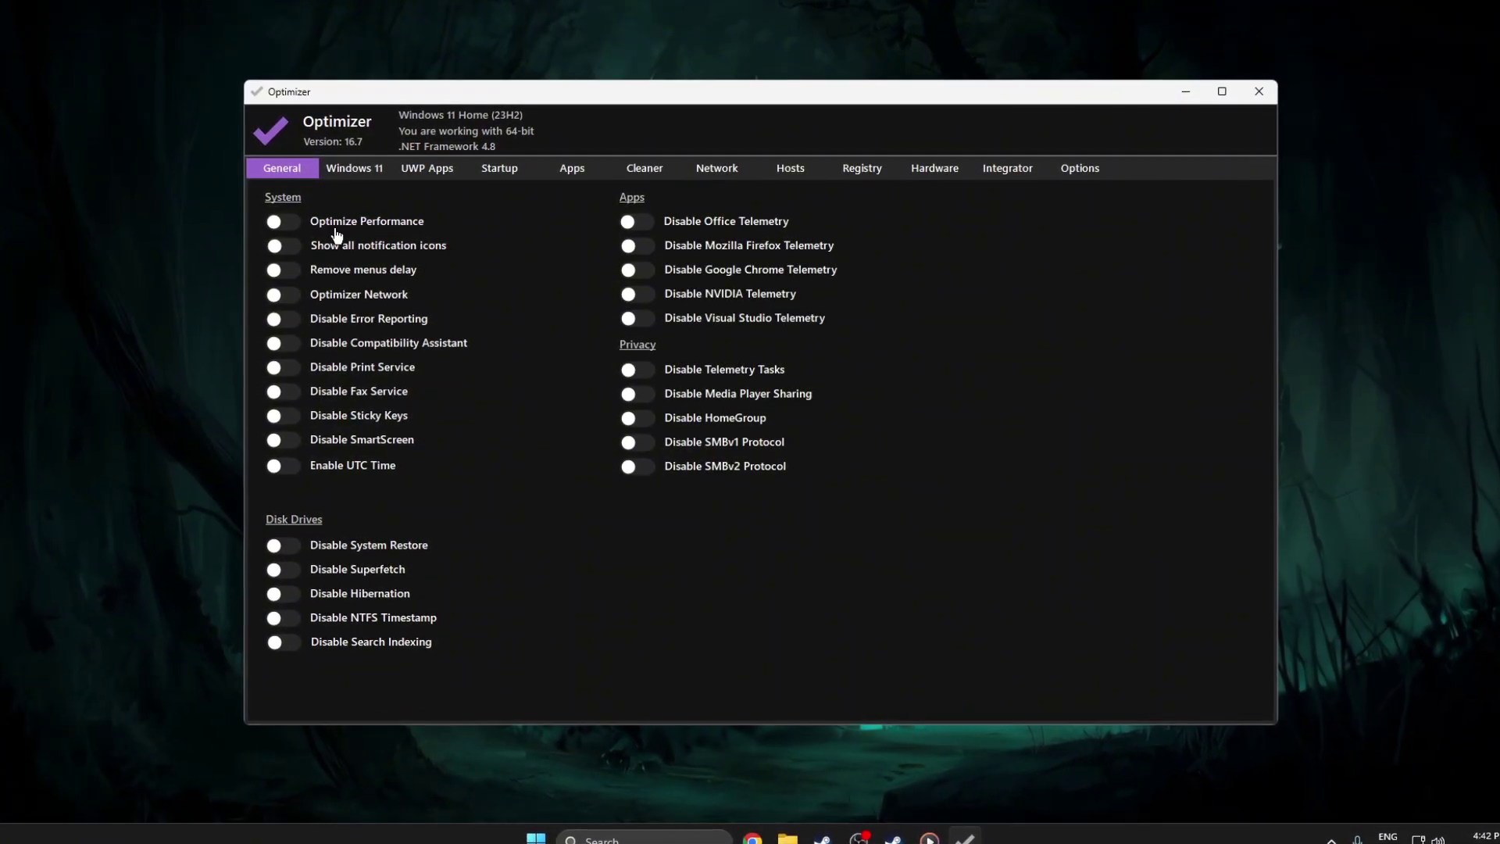
click(295, 222)
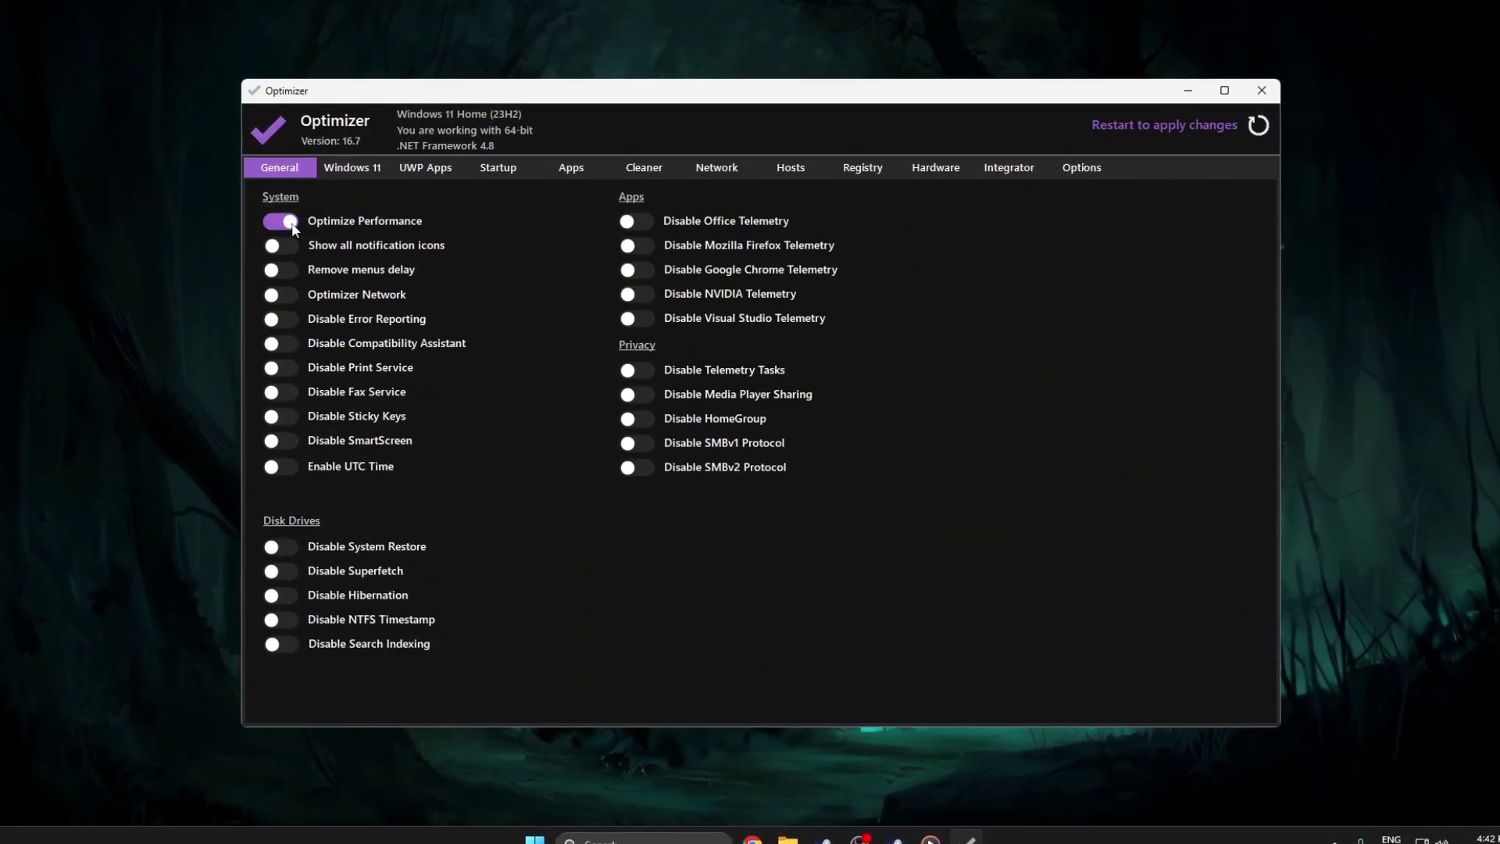
click(281, 271)
click(283, 297)
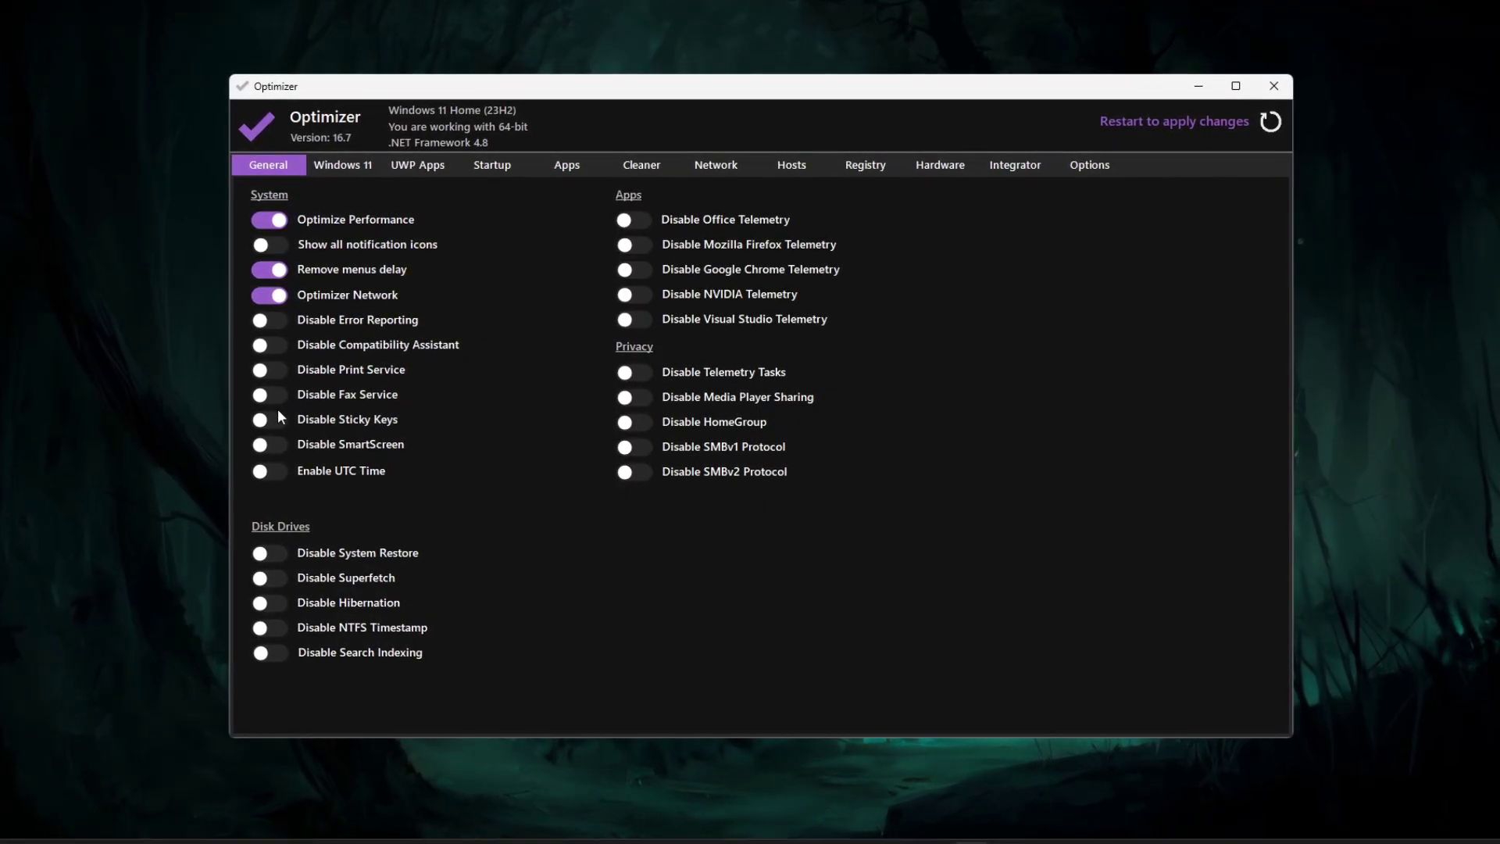
click(275, 446)
click(274, 422)
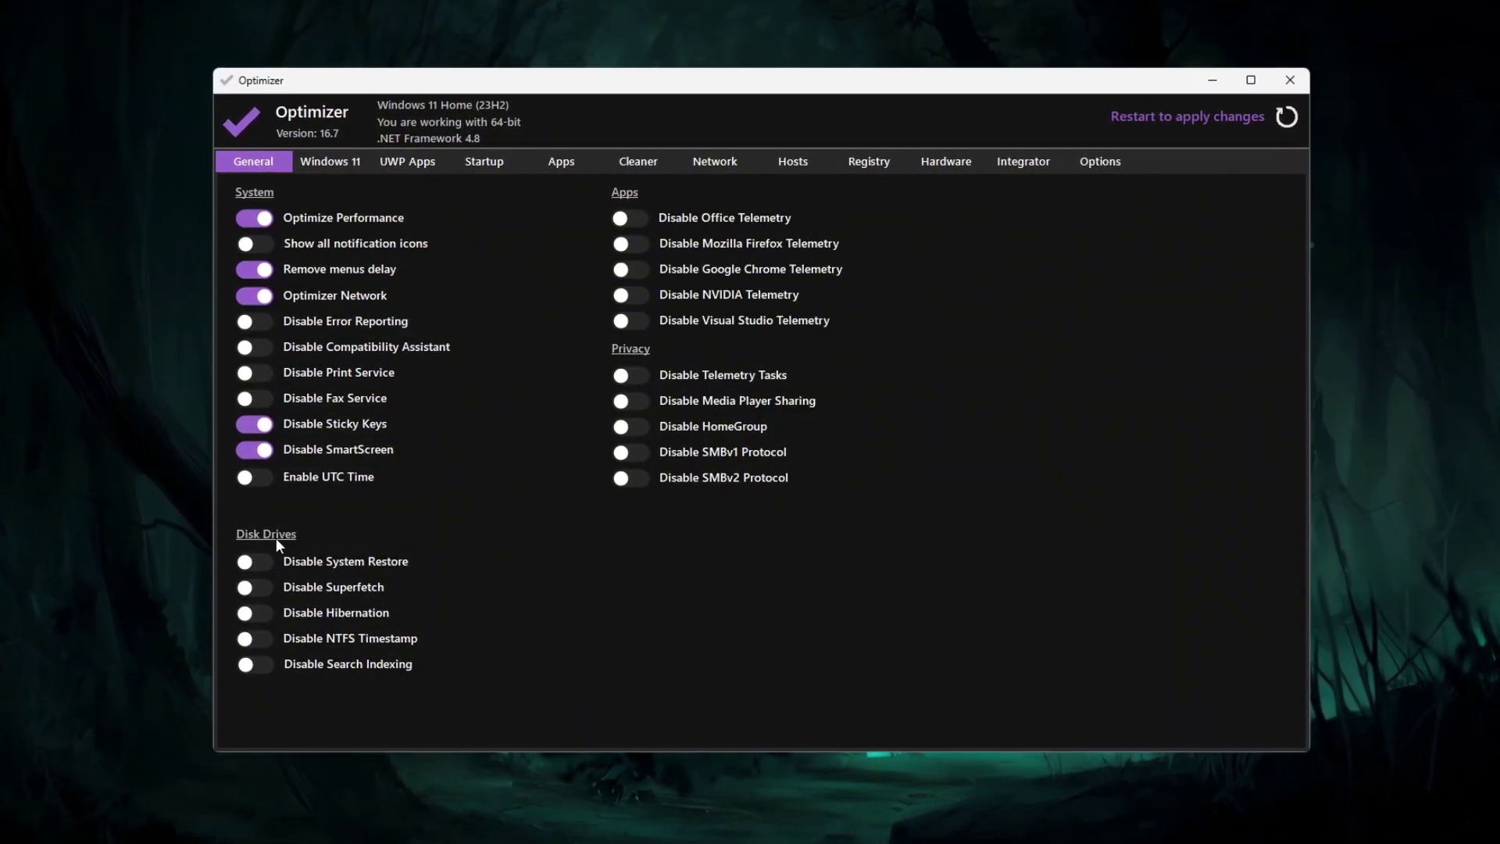
click(254, 639)
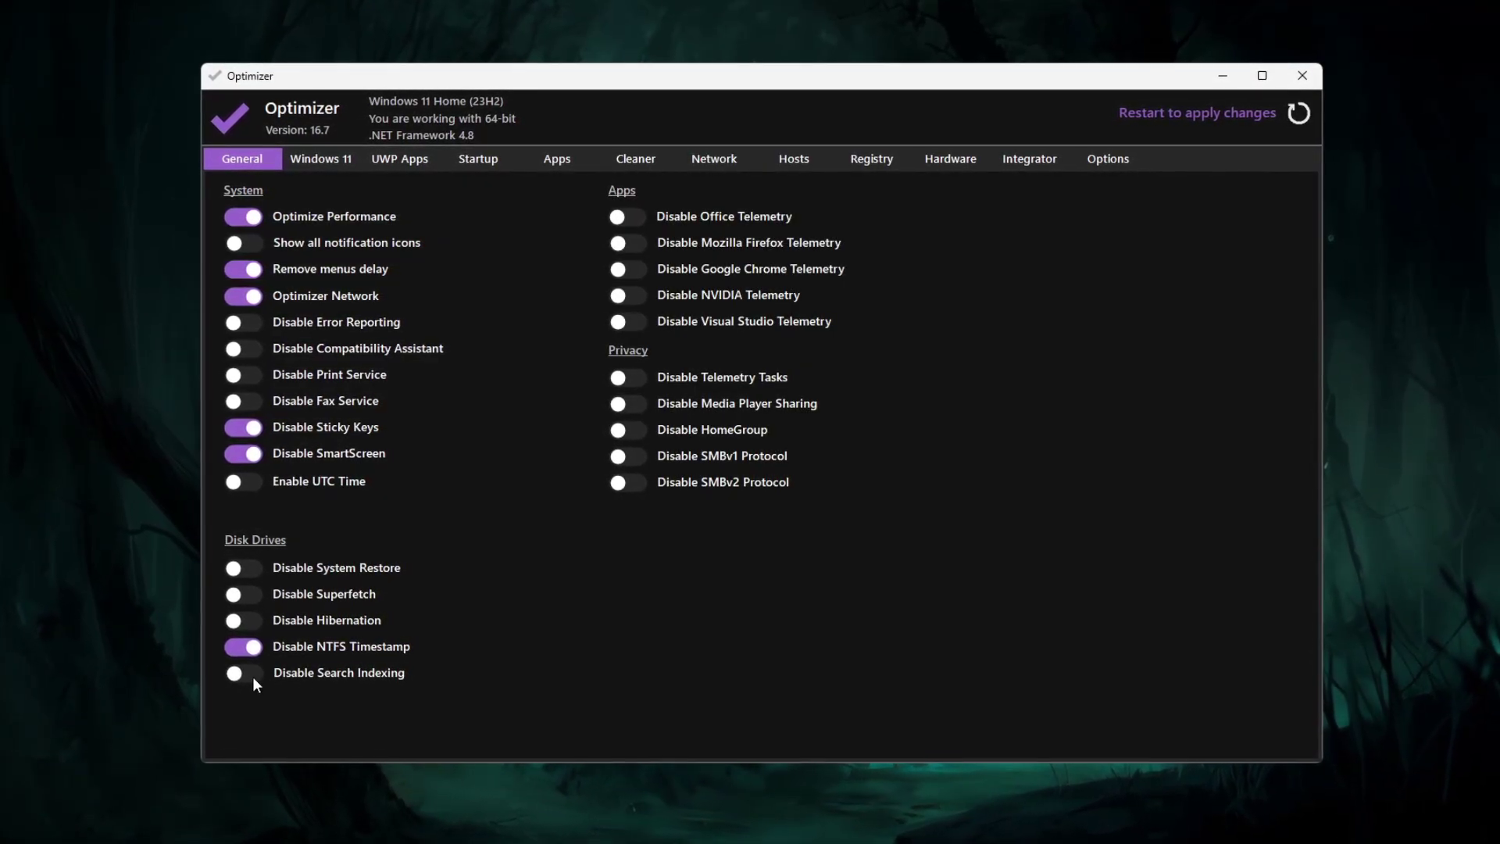
click(249, 675)
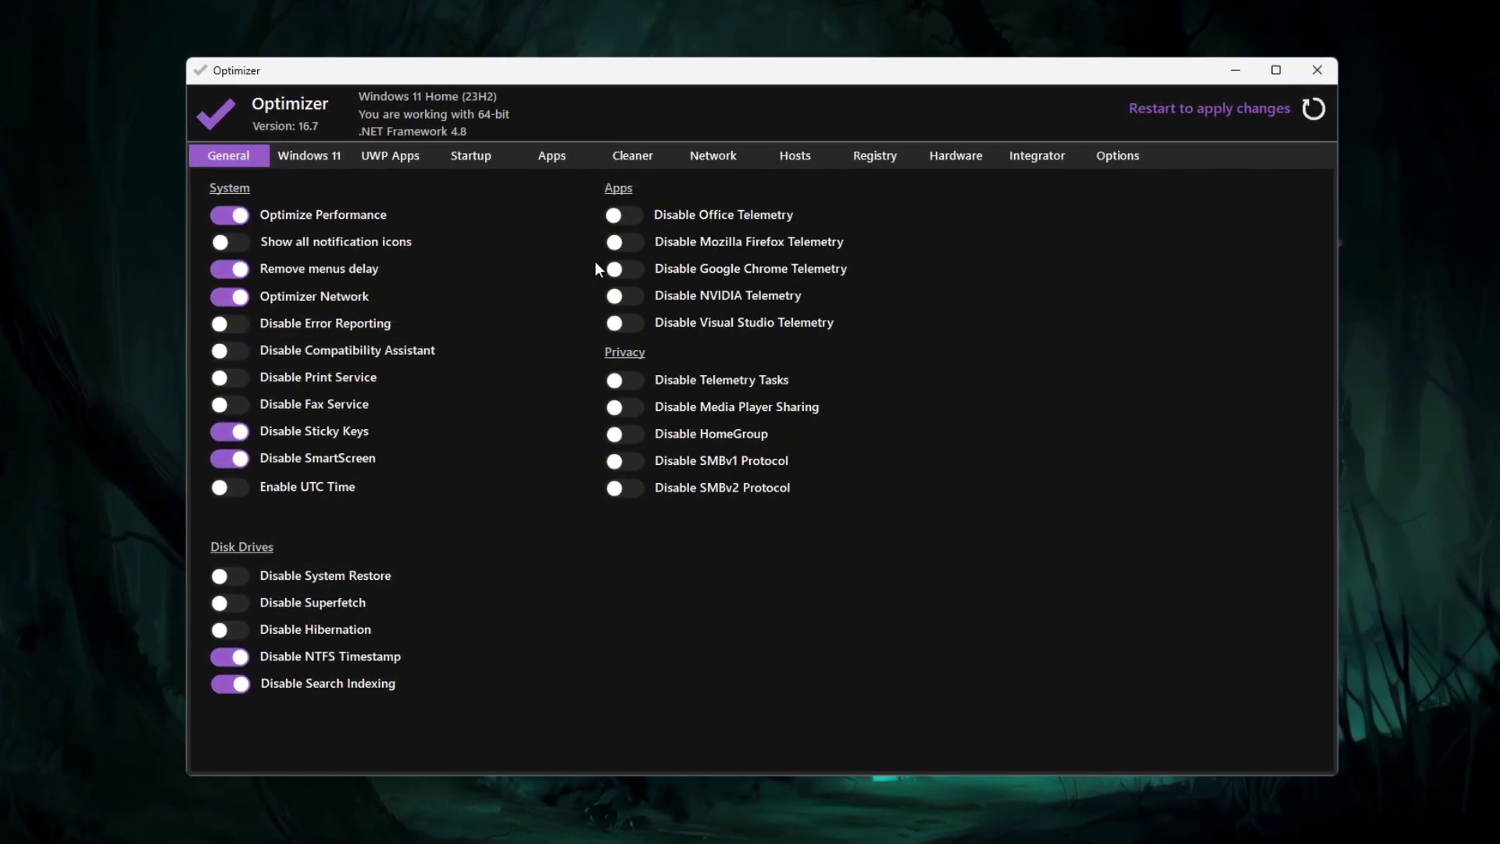
Step: Disable Google Chrome telemetry, NVIDIA telemetry, and Windows telemetry tasks
click(629, 269)
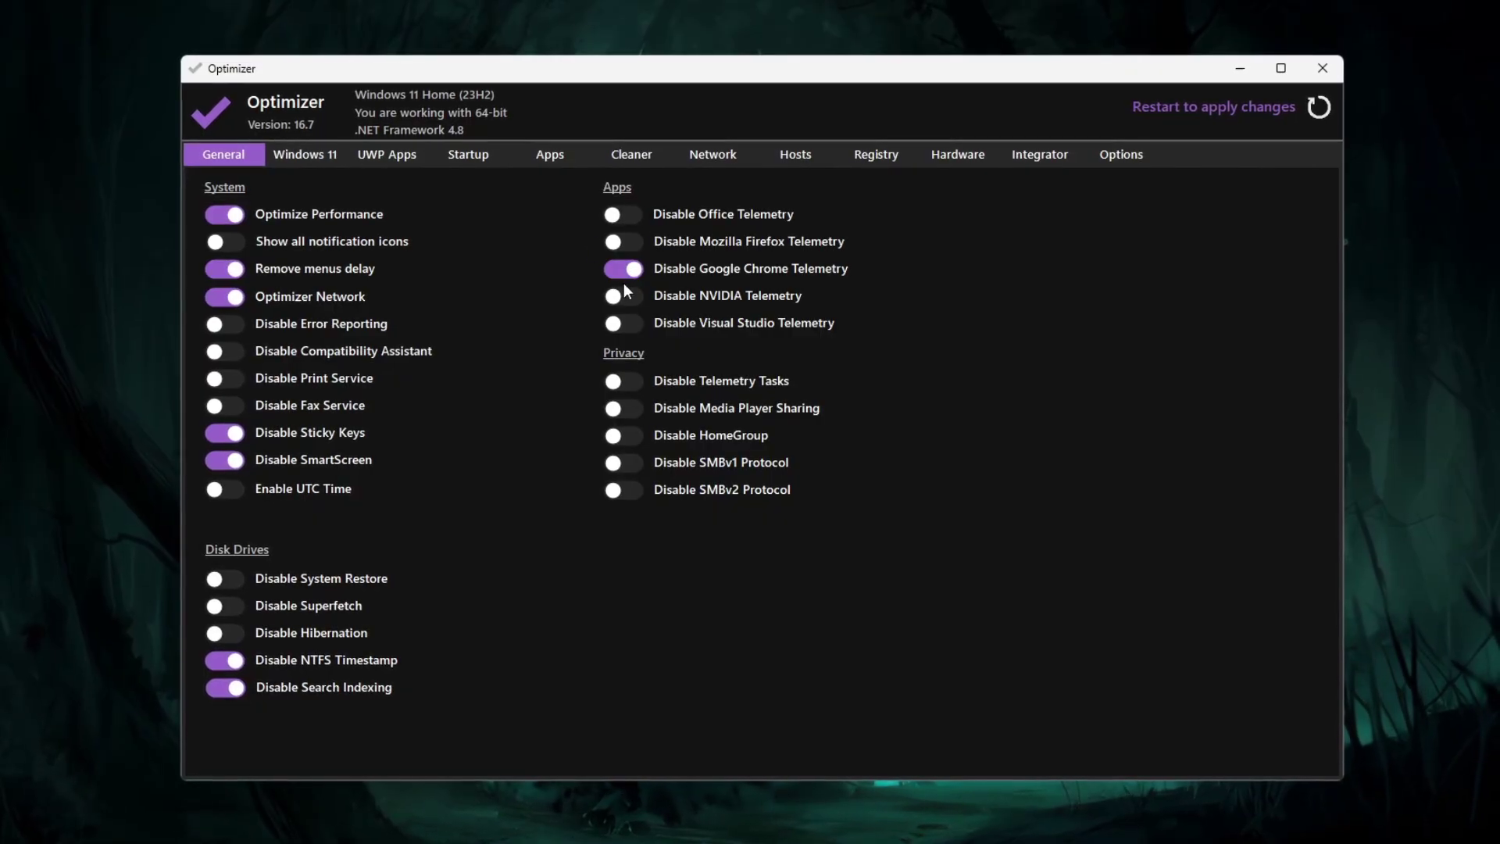
click(616, 296)
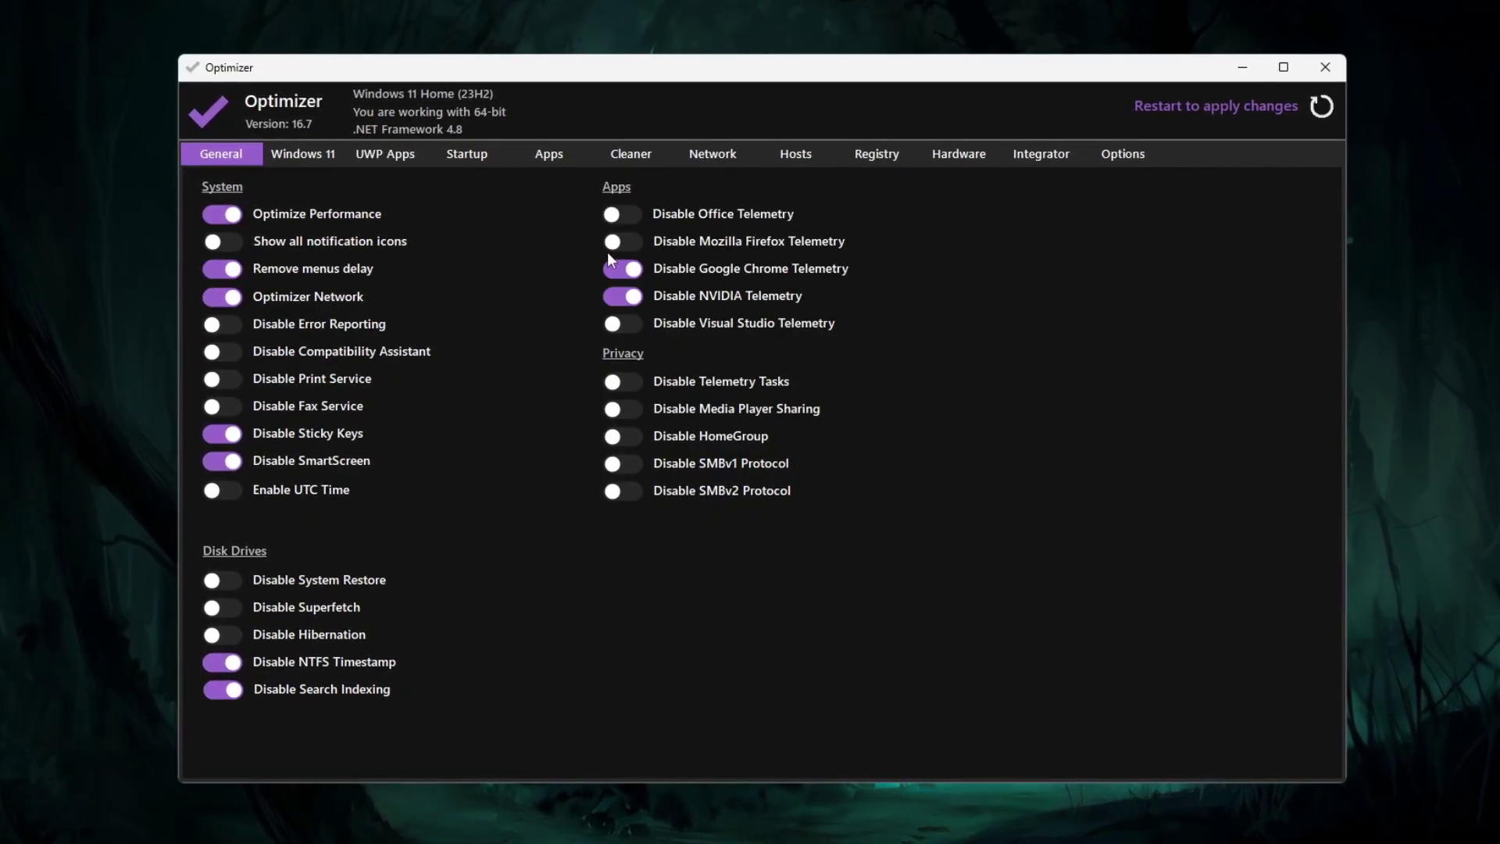
click(620, 378)
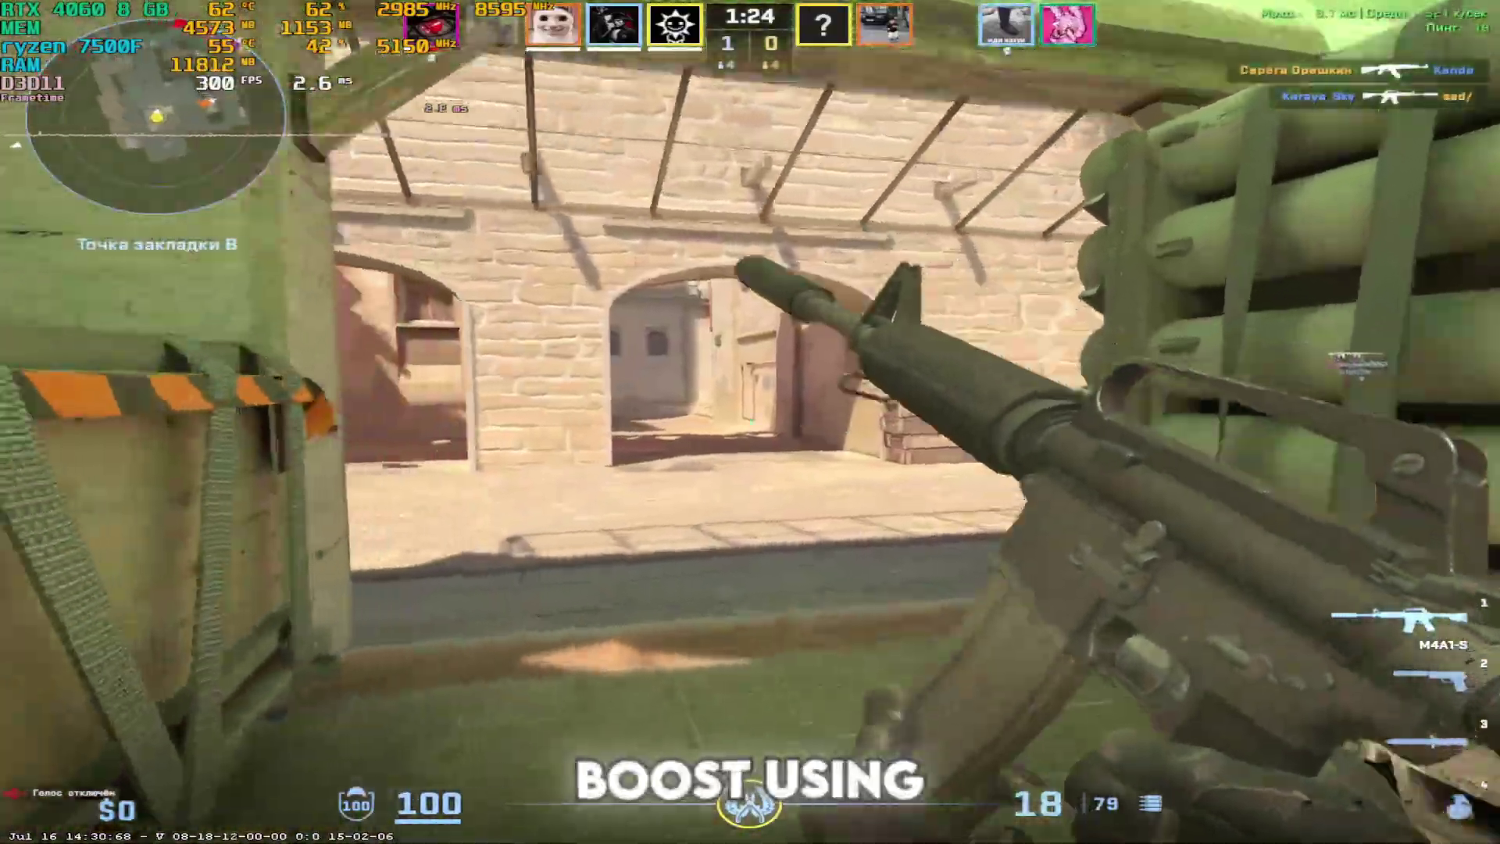
key(3)
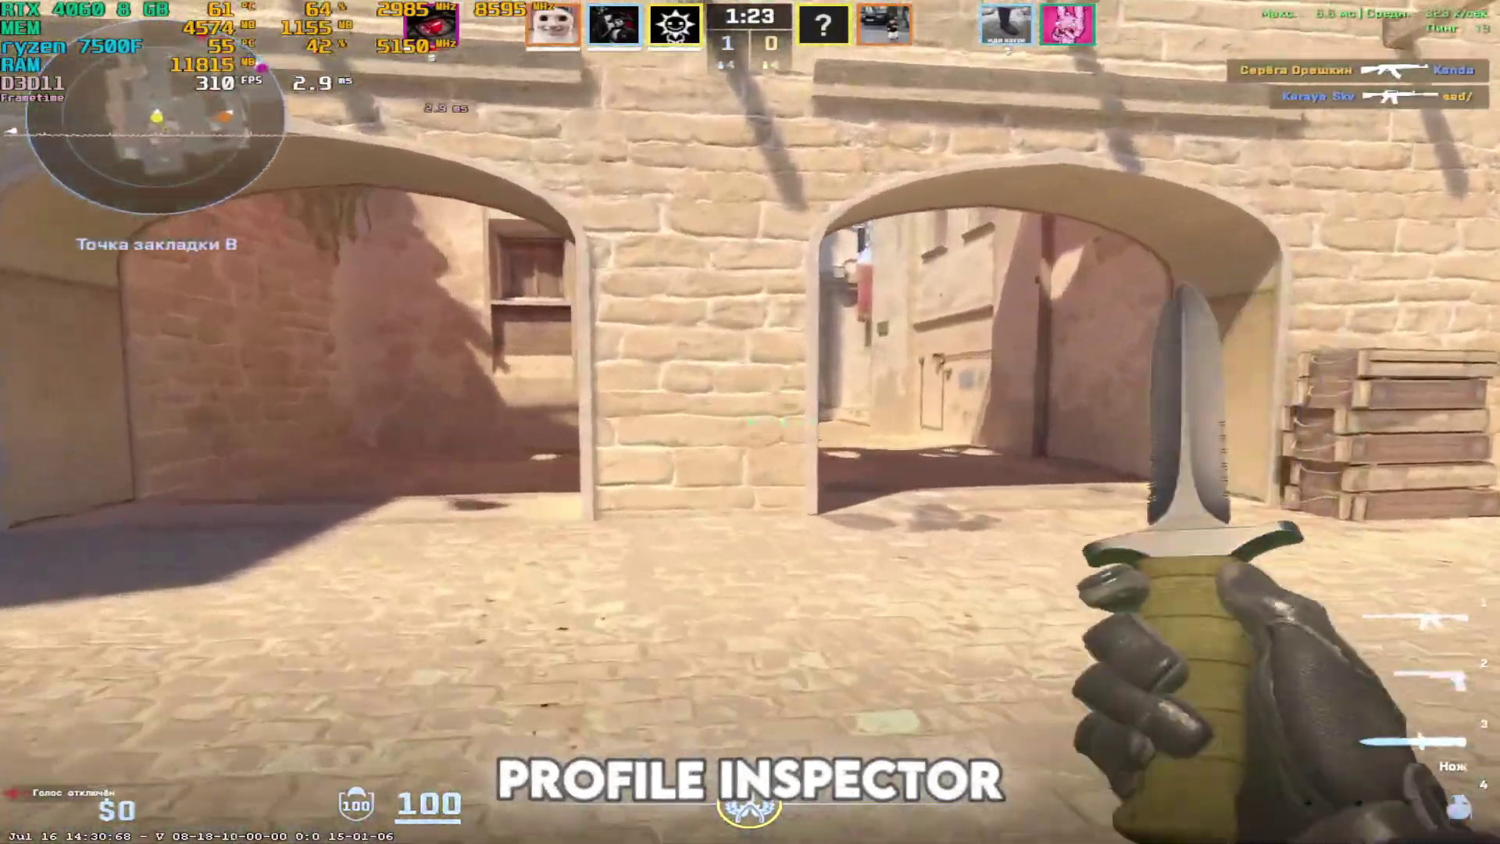
key(1)
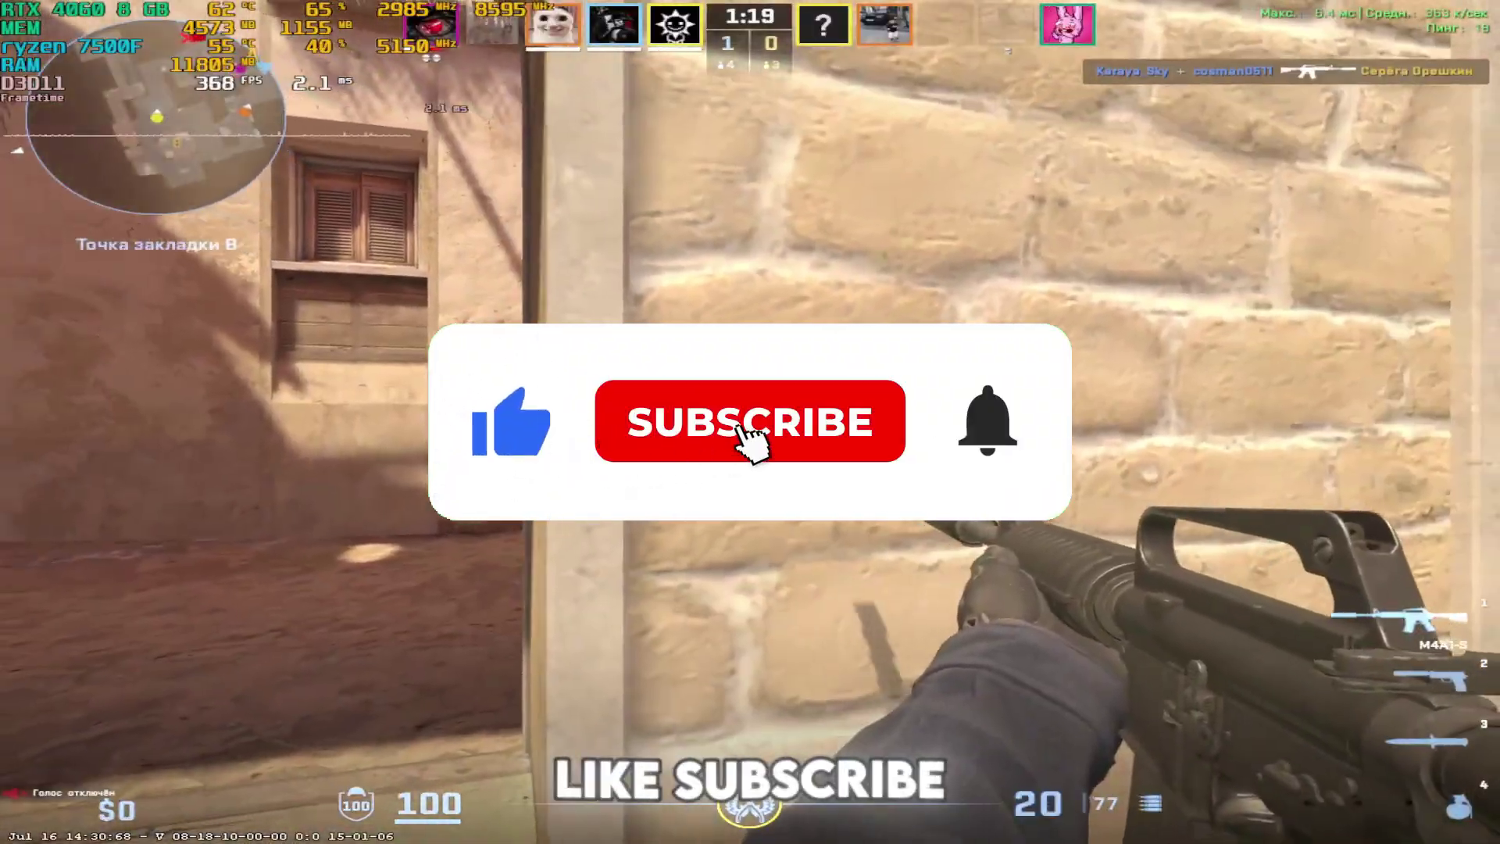
key(4)
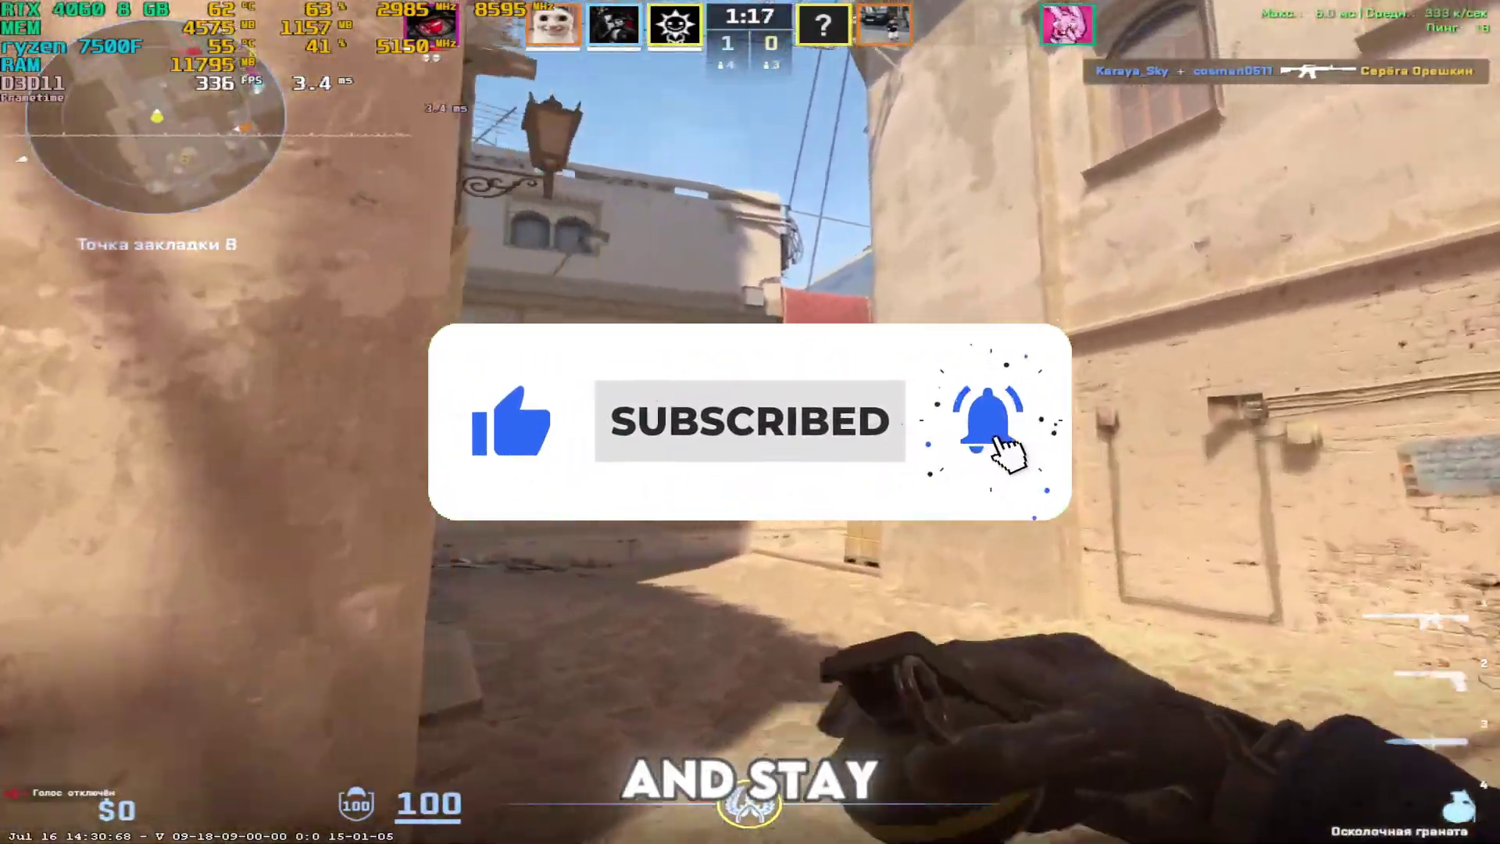
click(750, 422)
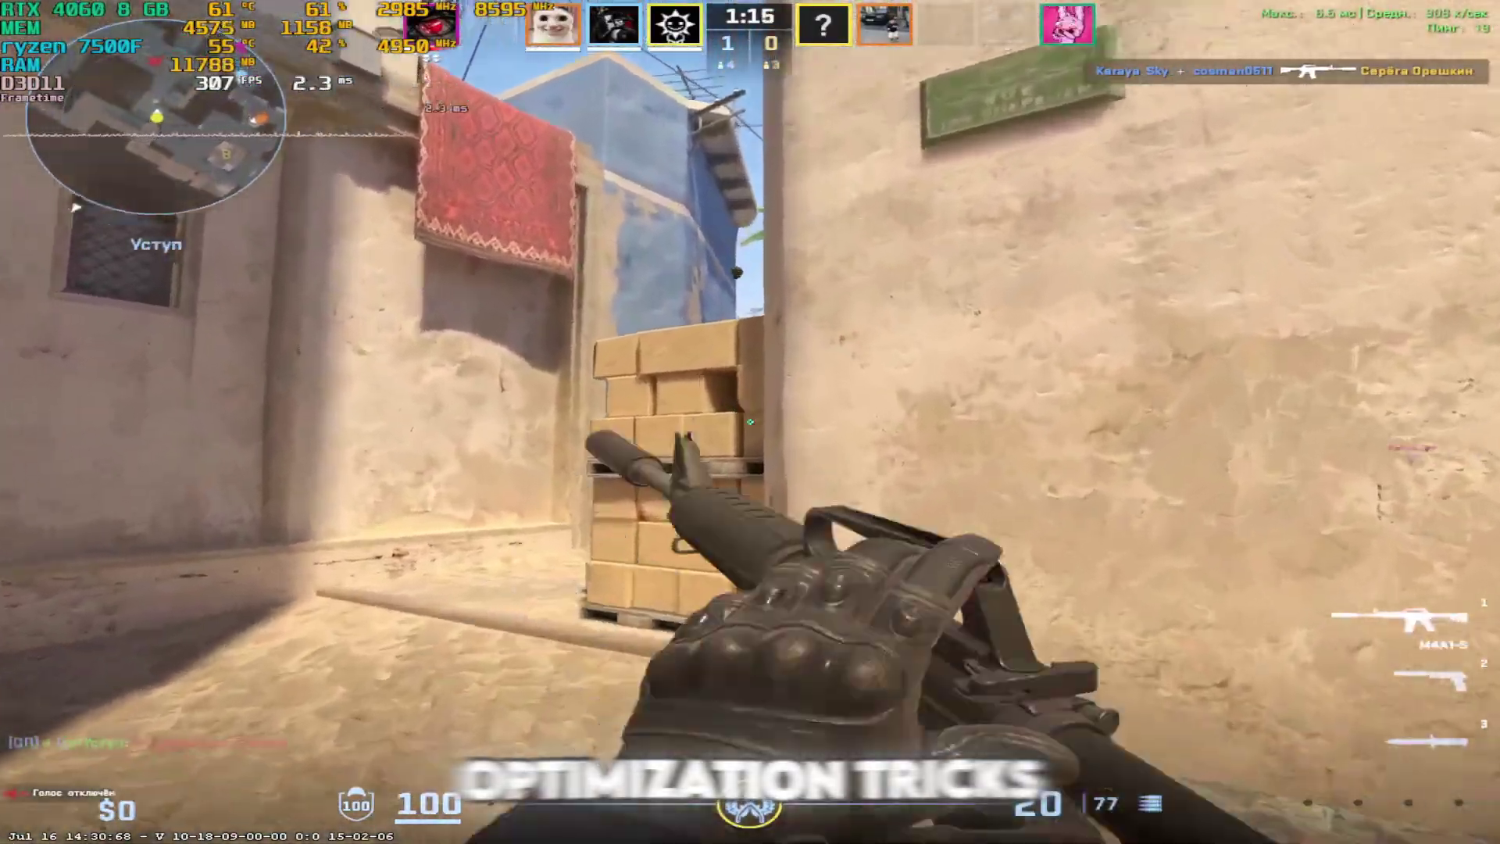